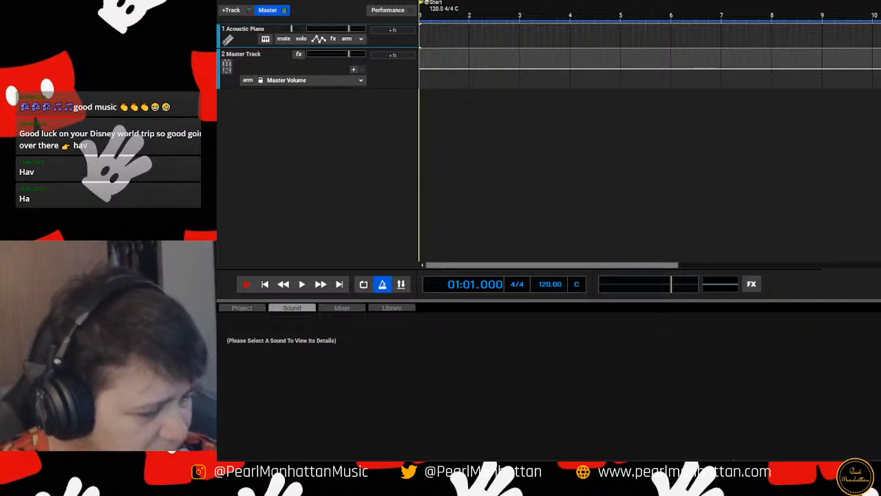
pyautogui.hotkey('alt', 'Tab')
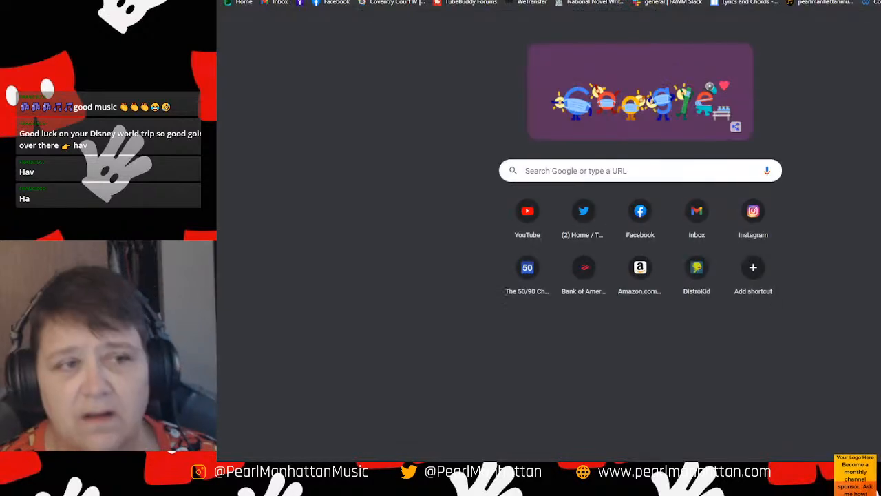
pyautogui.hotkey('alt', 'Tab')
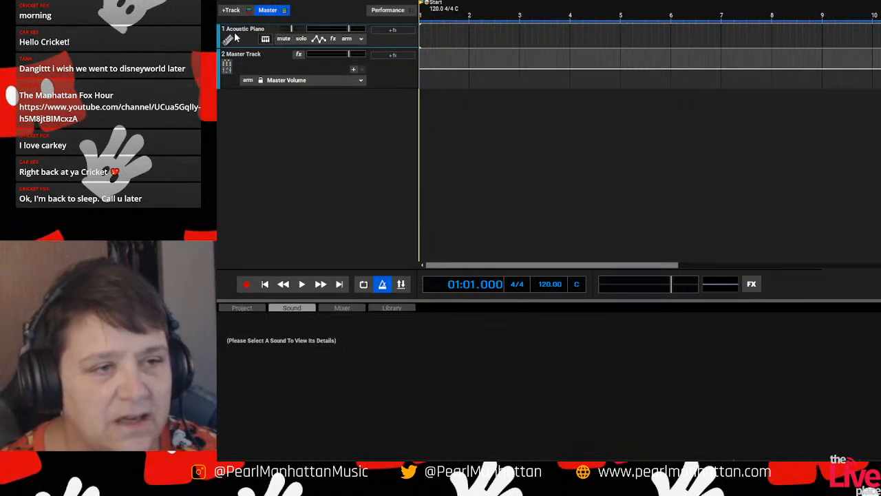
# - Arm the Acoustic Piano track and record a chord progression about eight measures long from the project start
pyautogui.click(346, 39)
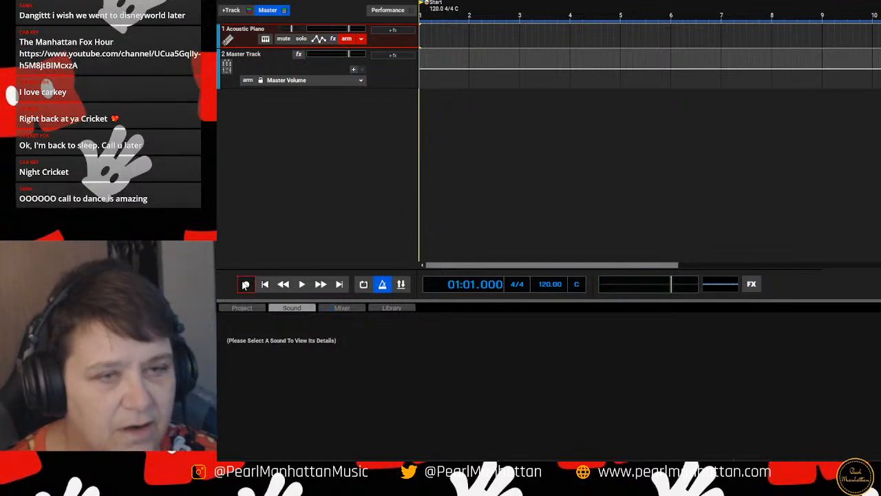
pyautogui.click(245, 284)
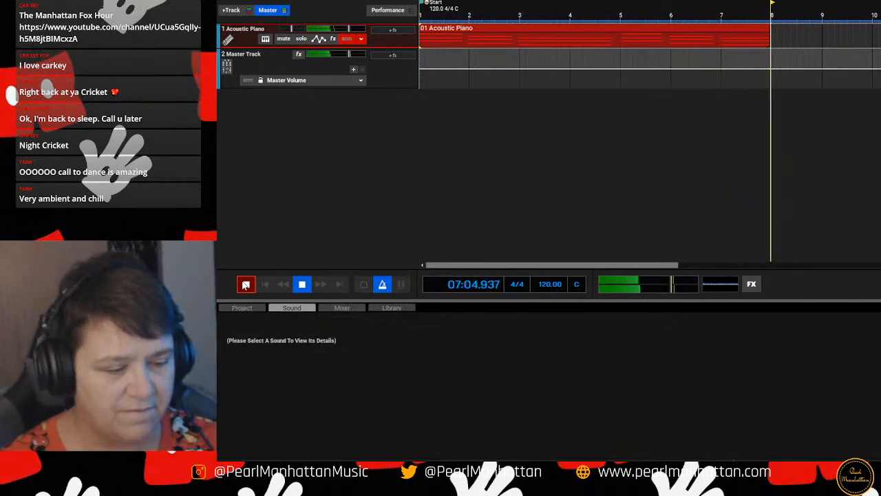
pyautogui.click(246, 285)
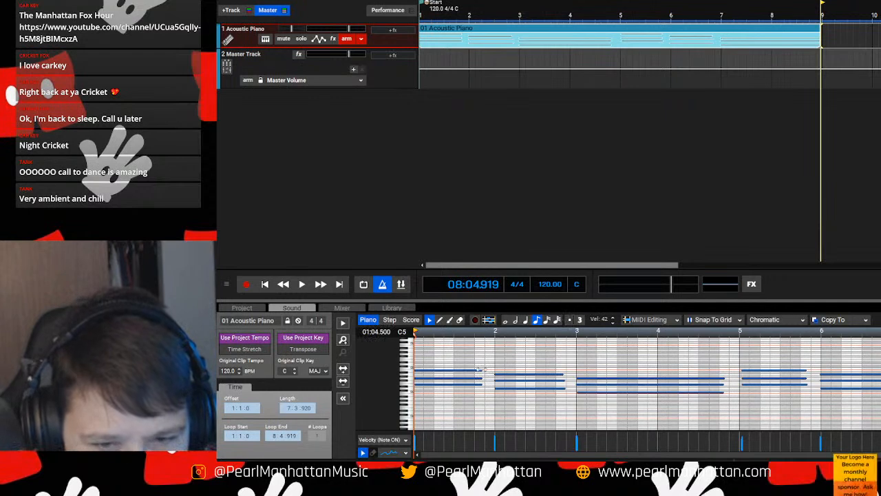
# - Snap the late-starting chord notes at measures 5, 6 and 7 of the piano clip to the grid
pyautogui.moveTo(491, 454); pyautogui.dragTo(568, 454)
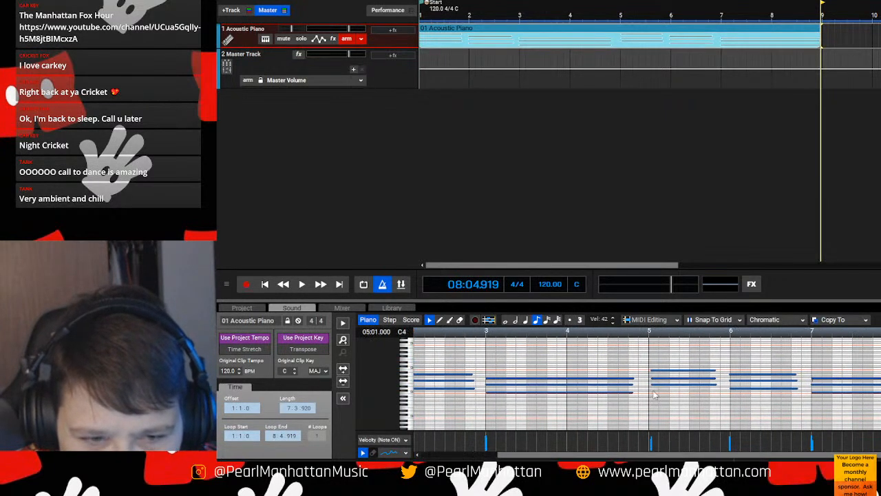
pyautogui.moveTo(676, 370); pyautogui.dragTo(674, 385)
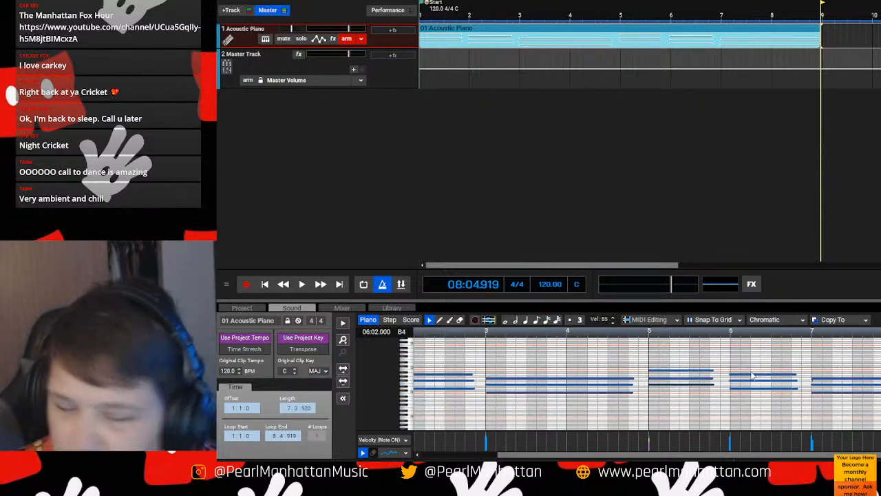
pyautogui.moveTo(756, 376); pyautogui.dragTo(761, 381)
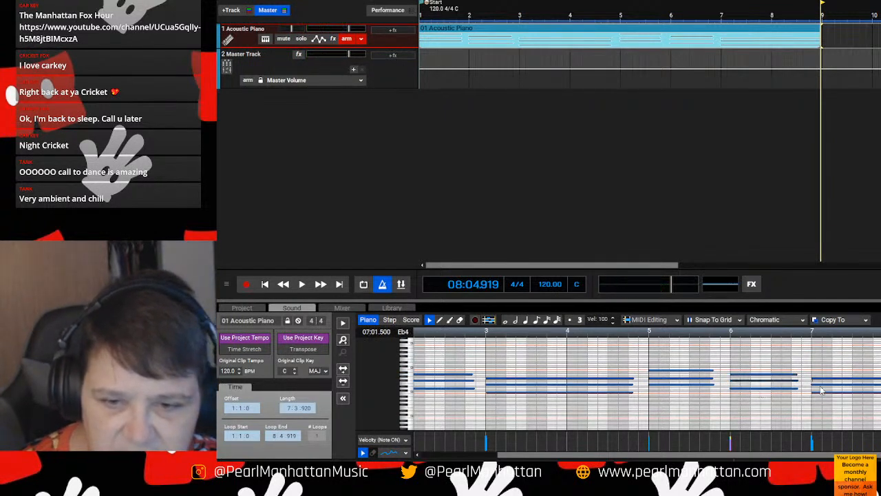
pyautogui.moveTo(823, 379); pyautogui.dragTo(825, 379)
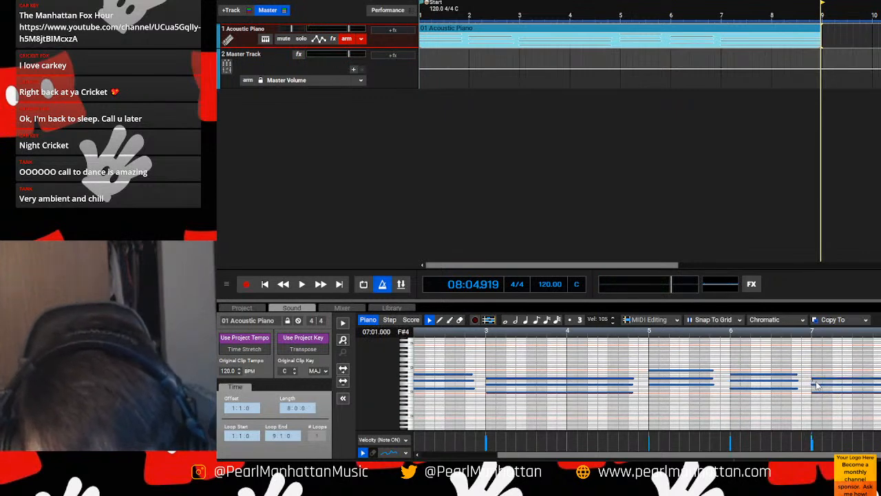
# - Delete the tiny stray note just after measure 7 and align the early E4 note's start with measure 7
pyautogui.click(814, 384)
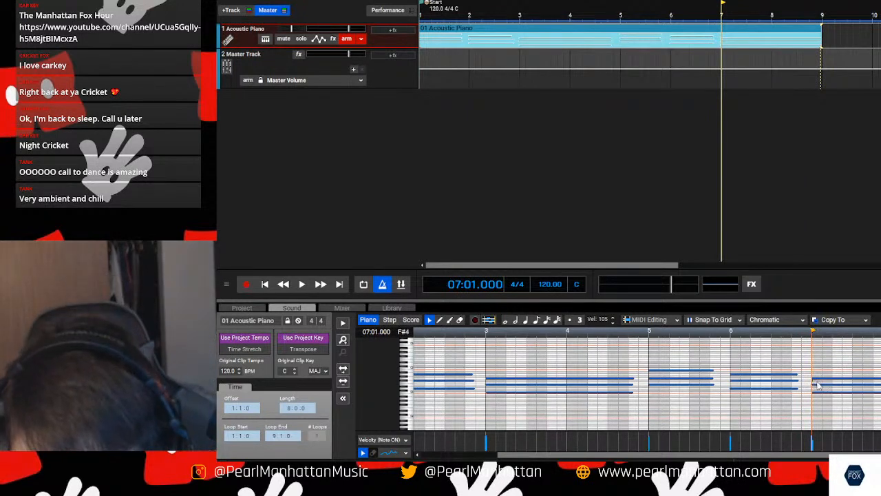
pyautogui.click(344, 370)
pyautogui.click(344, 370)
pyautogui.click(344, 371)
pyautogui.click(344, 370)
pyautogui.click(345, 371)
pyautogui.click(344, 370)
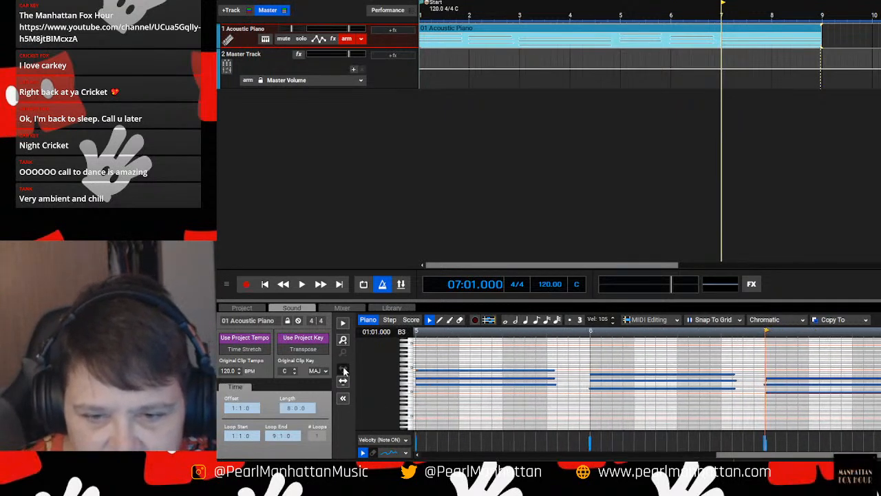
pyautogui.click(345, 370)
pyautogui.click(344, 370)
pyautogui.click(344, 370)
pyautogui.click(344, 370)
pyautogui.click(345, 370)
pyautogui.click(344, 371)
pyautogui.click(345, 370)
pyautogui.click(344, 371)
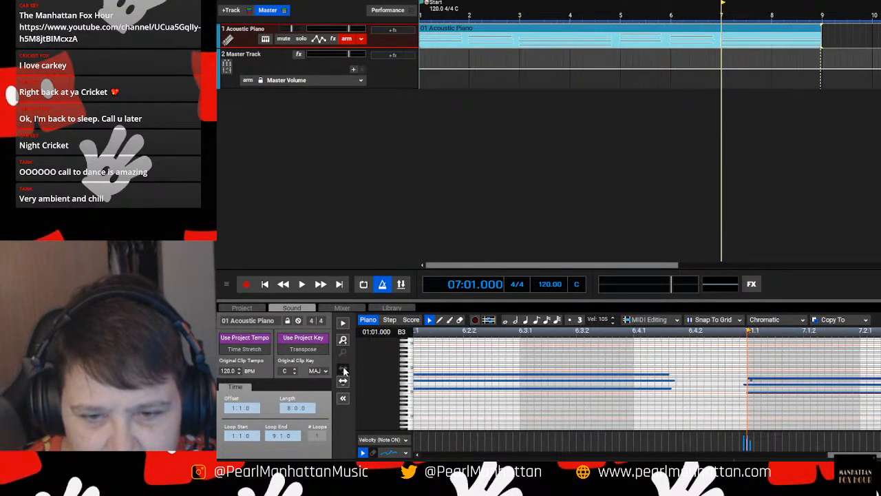
pyautogui.click(344, 371)
pyautogui.click(344, 370)
pyautogui.click(344, 370)
pyautogui.click(344, 370)
pyautogui.click(344, 370)
pyautogui.click(345, 371)
pyautogui.click(344, 371)
pyautogui.click(345, 371)
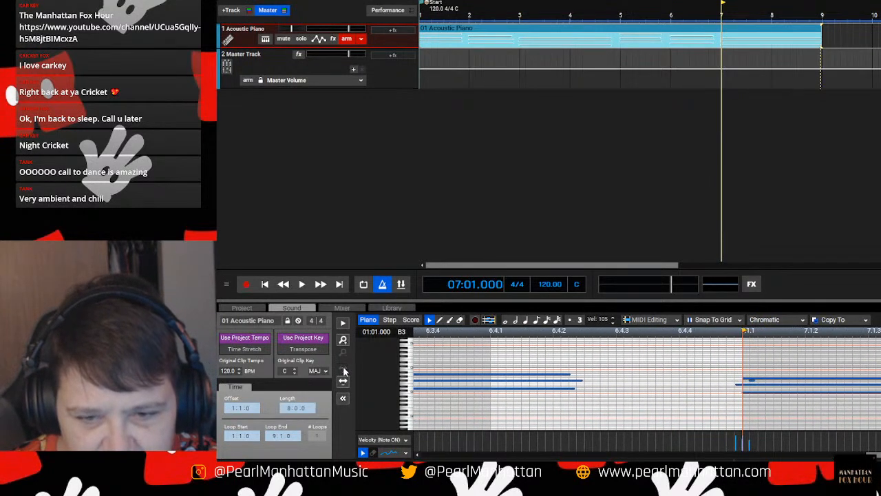
pyautogui.click(752, 385)
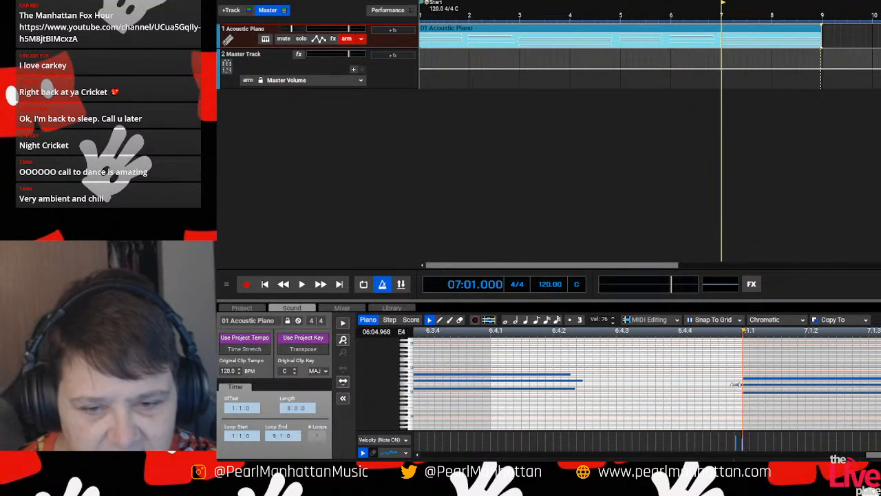
pyautogui.moveTo(736, 384); pyautogui.dragTo(744, 400)
pyautogui.click(744, 420)
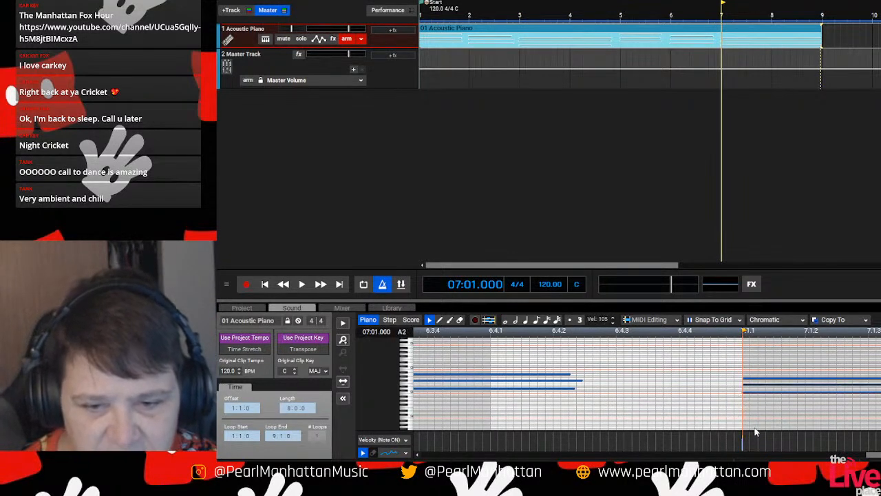
# - Extend the ends of all three notes of the measure 6 chord to 6.4.4
pyautogui.hscroll(-5, 777, 380)
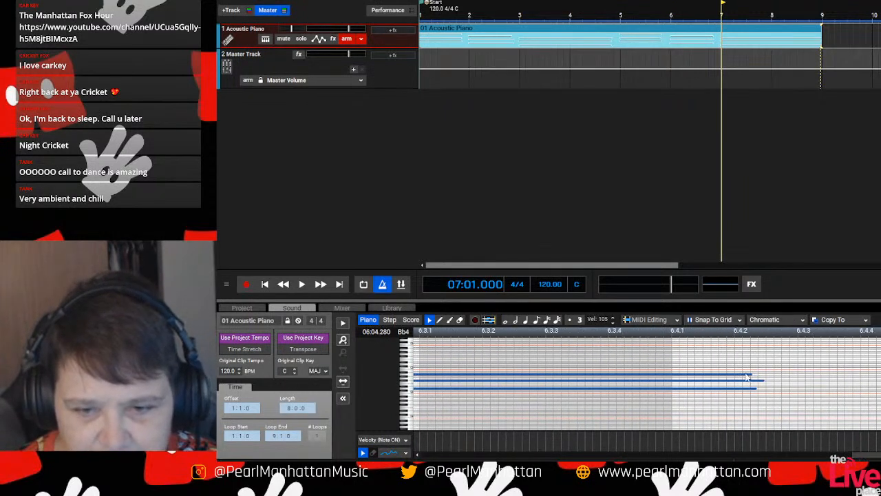
pyautogui.click(753, 377)
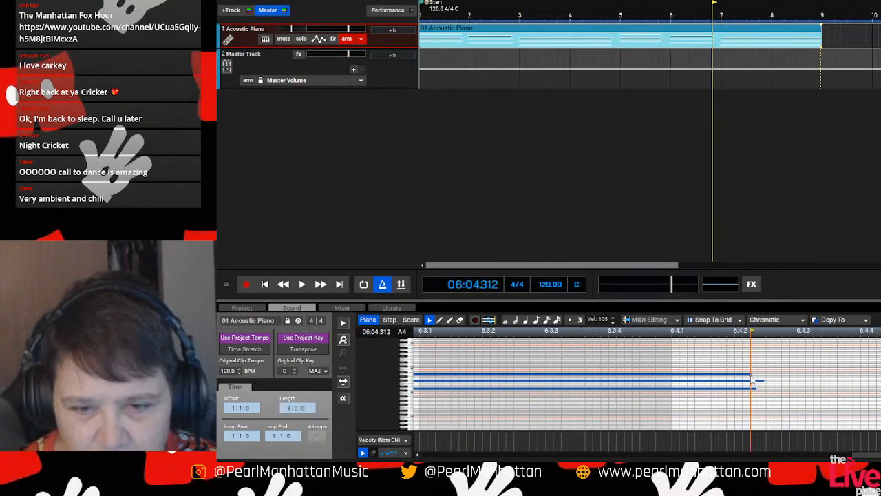
pyautogui.moveTo(763, 380); pyautogui.dragTo(868, 383)
pyautogui.moveTo(752, 374); pyautogui.dragTo(869, 397)
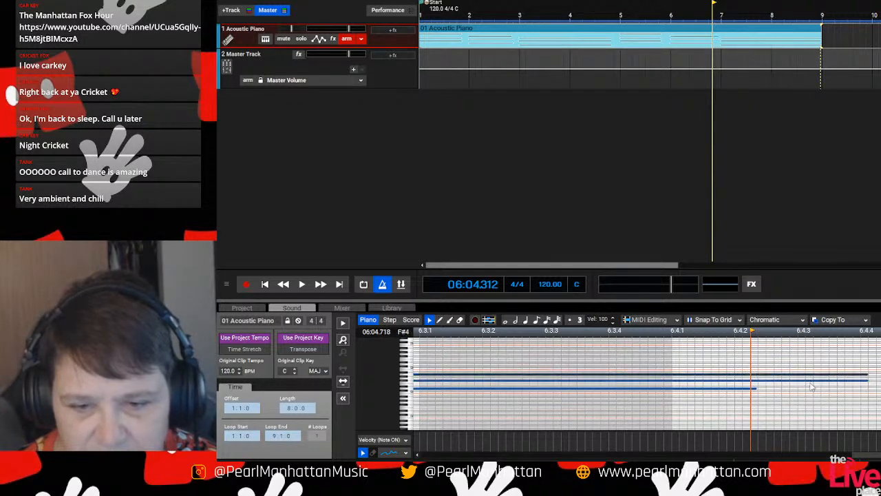
pyautogui.moveTo(756, 388); pyautogui.dragTo(868, 406)
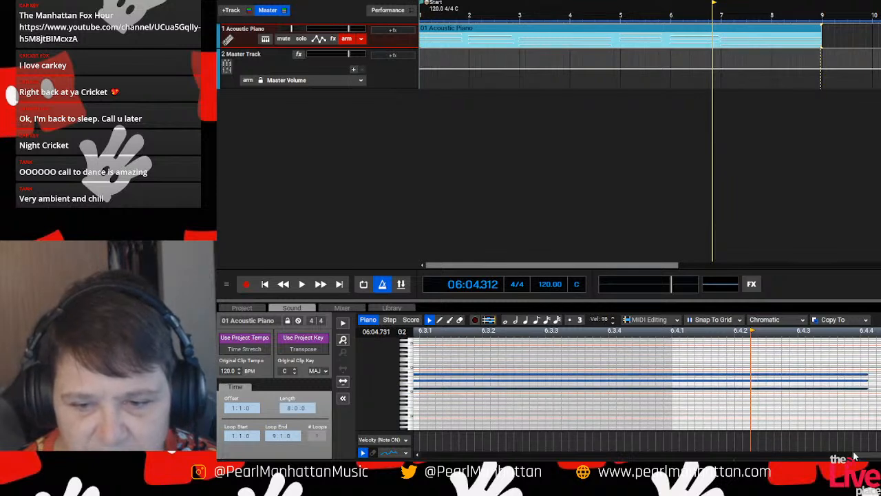
# - Align the measure 1 and 2 chord notes and the lowest note at measure 3 with their measure starts
pyautogui.click(343, 381)
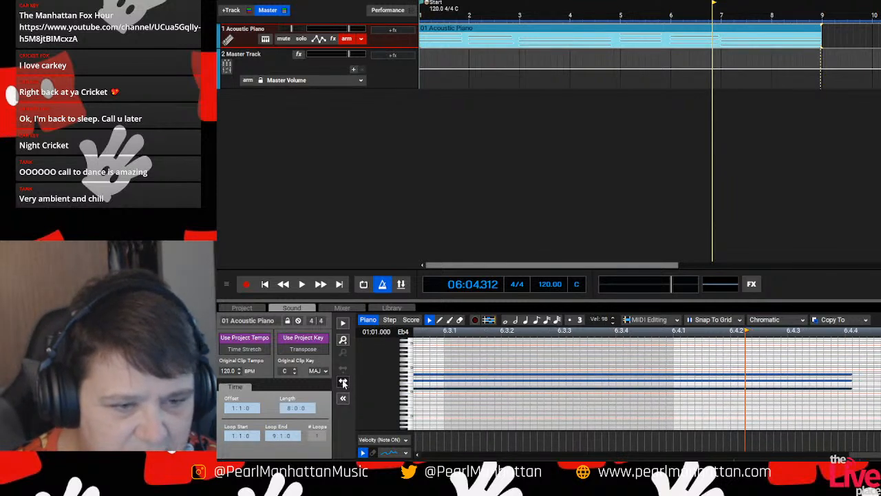
pyautogui.click(344, 382)
pyautogui.click(344, 383)
pyautogui.click(344, 383)
pyautogui.click(343, 383)
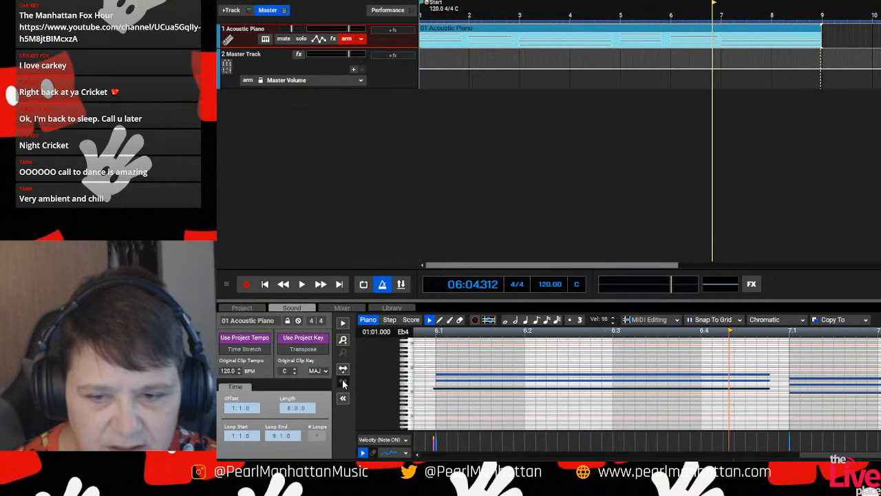
pyautogui.click(344, 383)
pyautogui.click(344, 383)
pyautogui.click(343, 383)
pyautogui.click(343, 383)
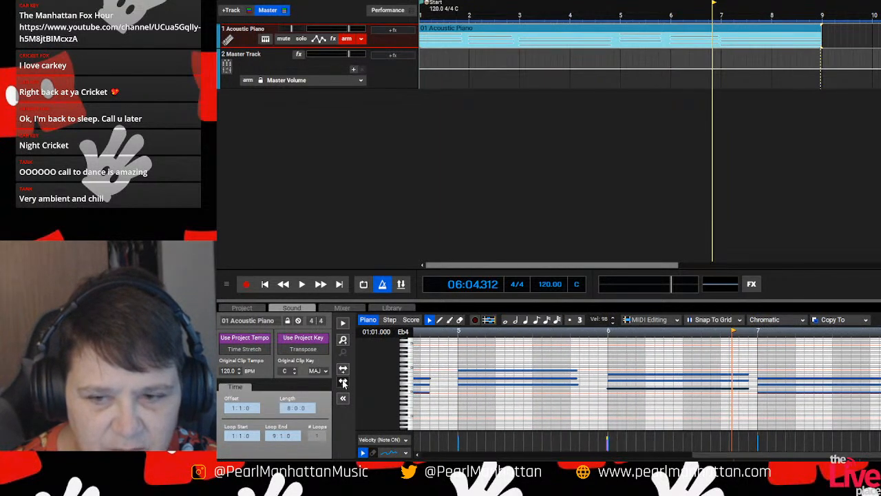
pyautogui.click(343, 382)
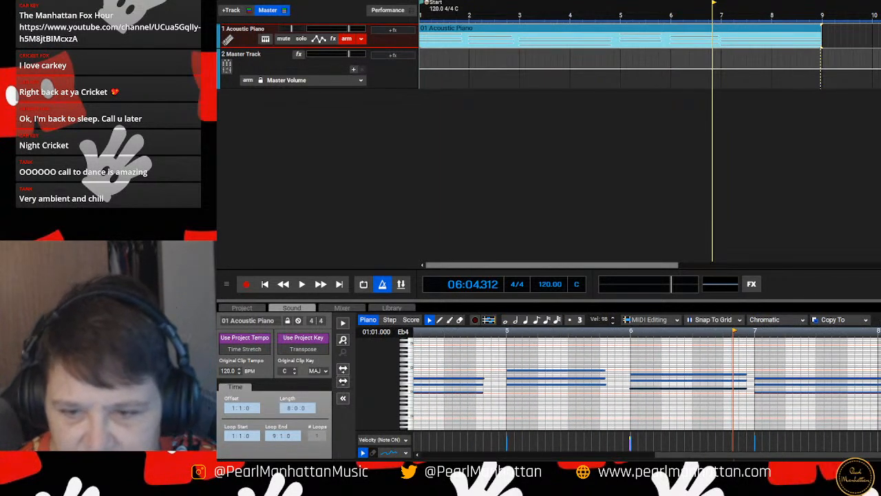
pyautogui.moveTo(739, 456); pyautogui.dragTo(501, 459)
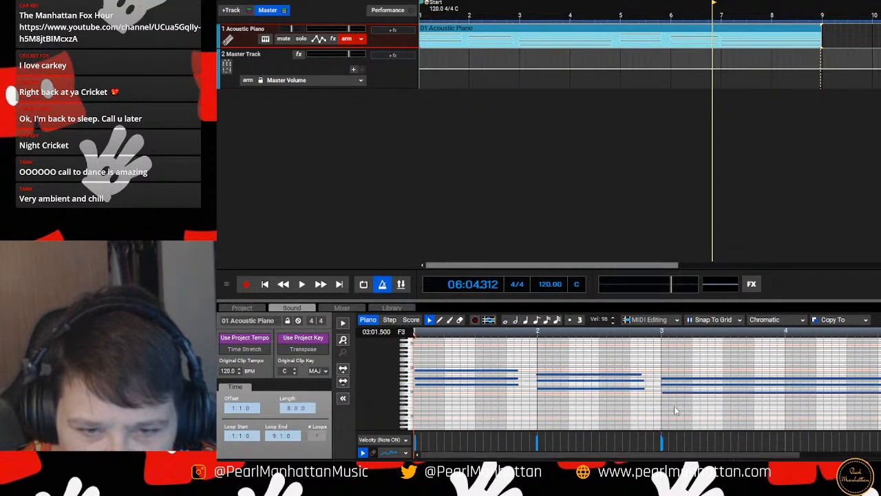
pyautogui.click(666, 394)
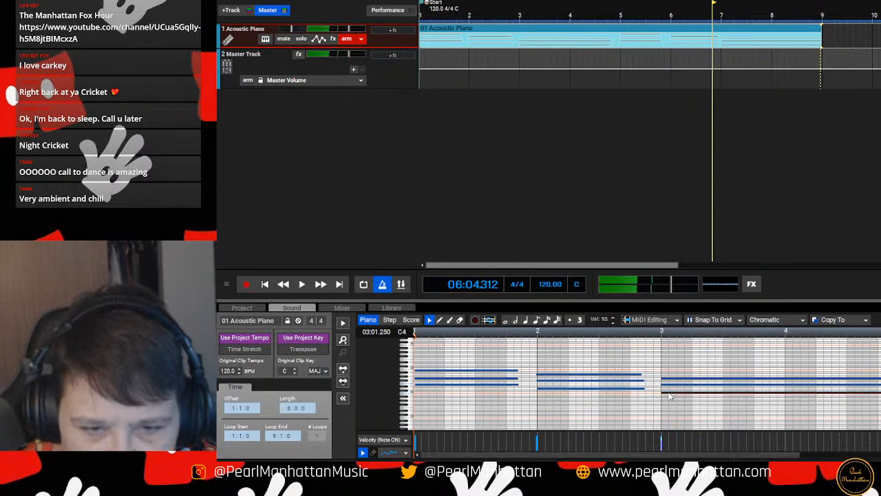
pyautogui.click(561, 377)
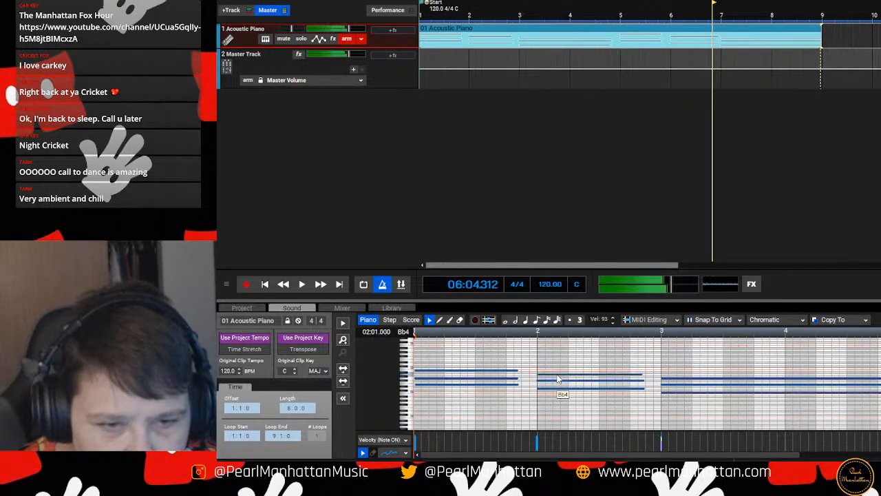
pyautogui.click(560, 389)
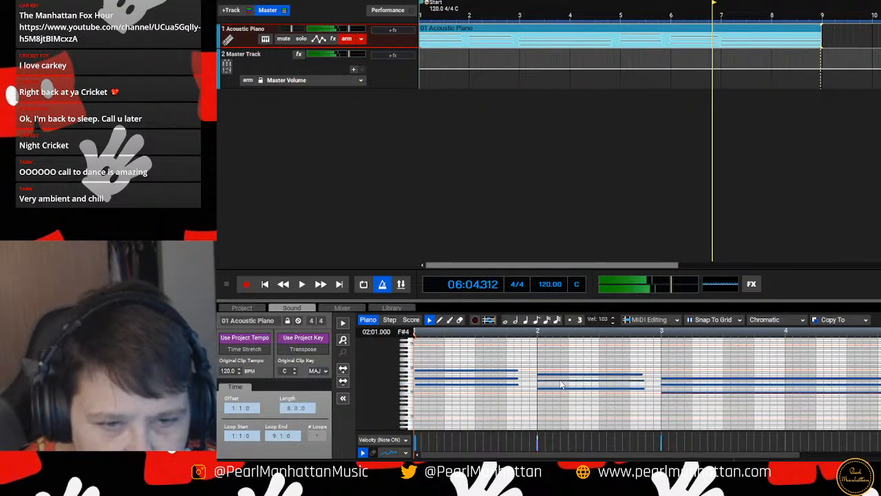
pyautogui.click(560, 389)
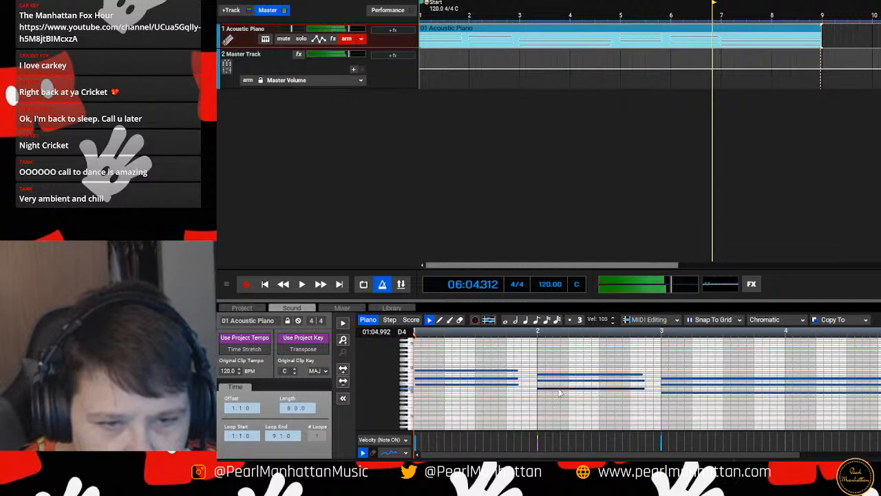
pyautogui.click(487, 370)
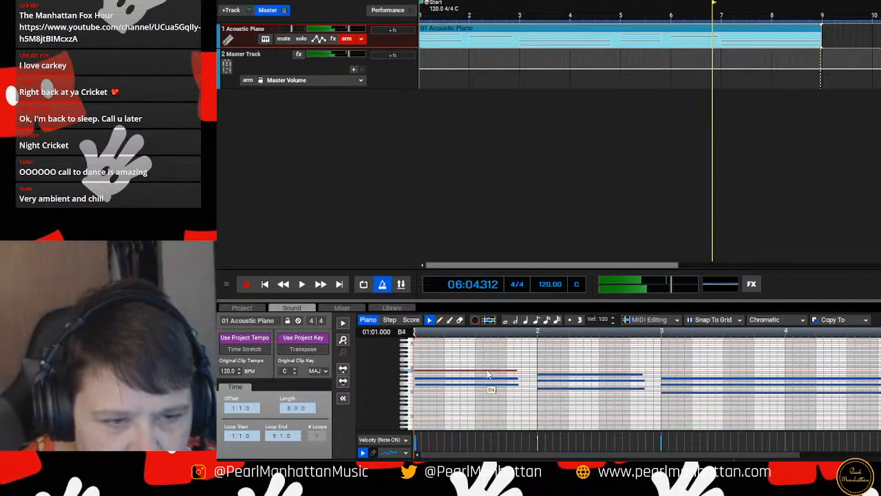
pyautogui.click(483, 383)
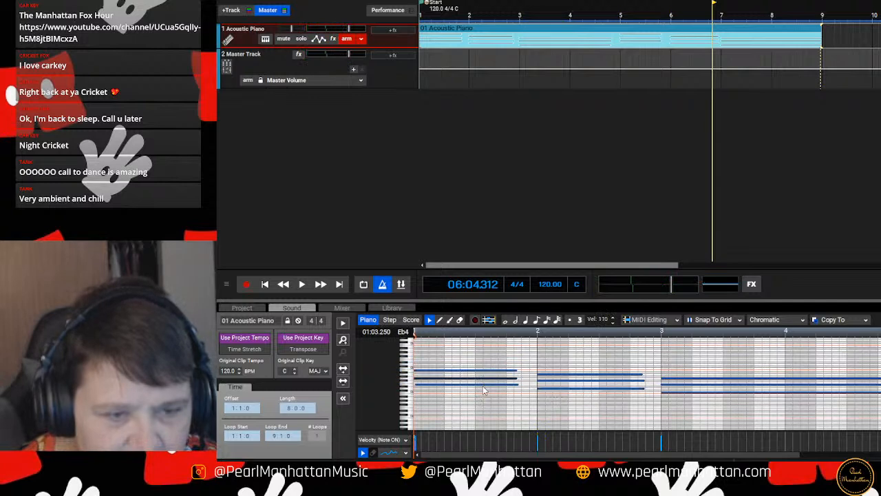
pyautogui.click(484, 386)
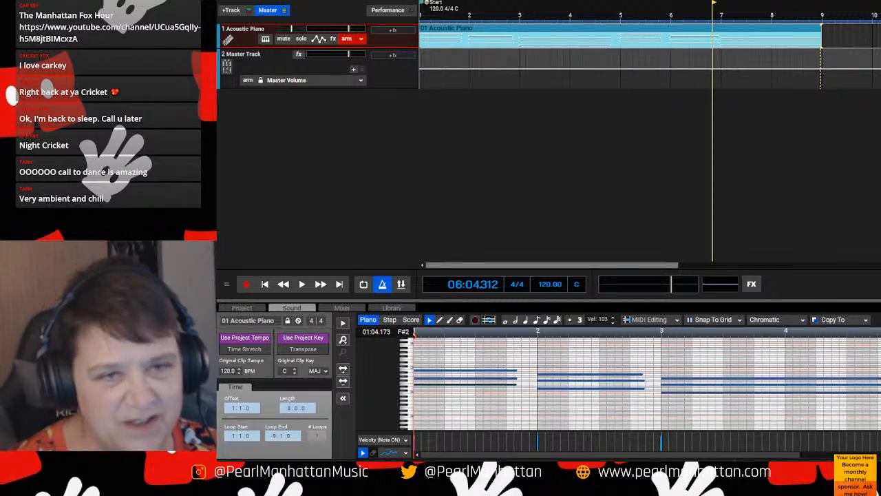
# - Disarm the Acoustic Piano track and even up the measure 2 chord by extending its notes to 02:04.750
pyautogui.click(348, 40)
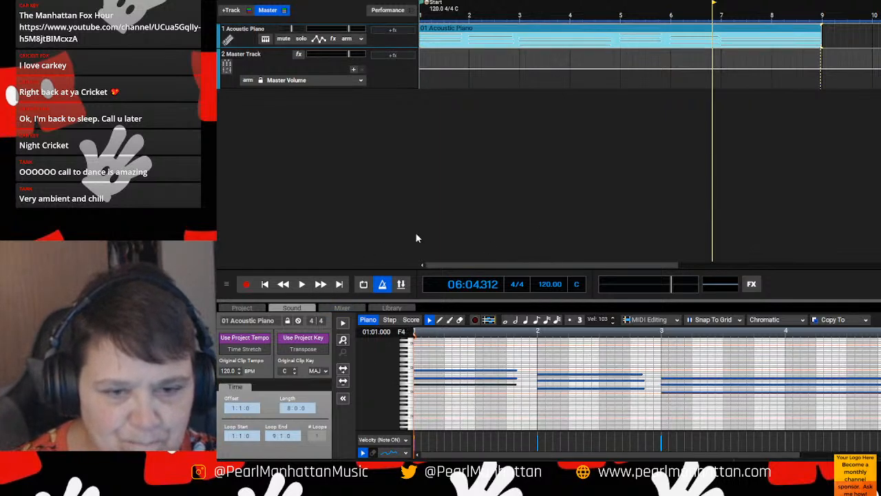
pyautogui.moveTo(640, 375)
pyautogui.mouseDown()
pyautogui.moveTo(649, 374)
pyautogui.moveTo(644, 388)
pyautogui.mouseUp()
pyautogui.click(644, 380)
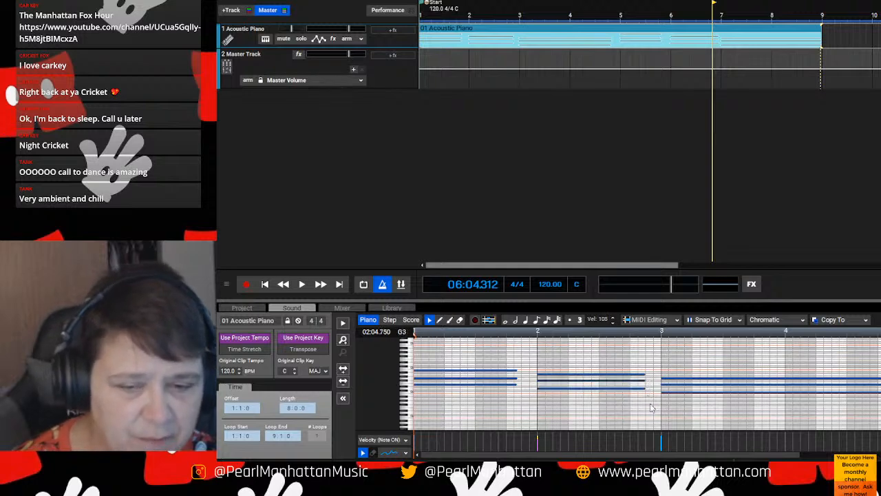
# - Review the chords through measure 7 and select the lowest note of the long chord starting at measure 3
pyautogui.moveTo(666, 454); pyautogui.dragTo(856, 454)
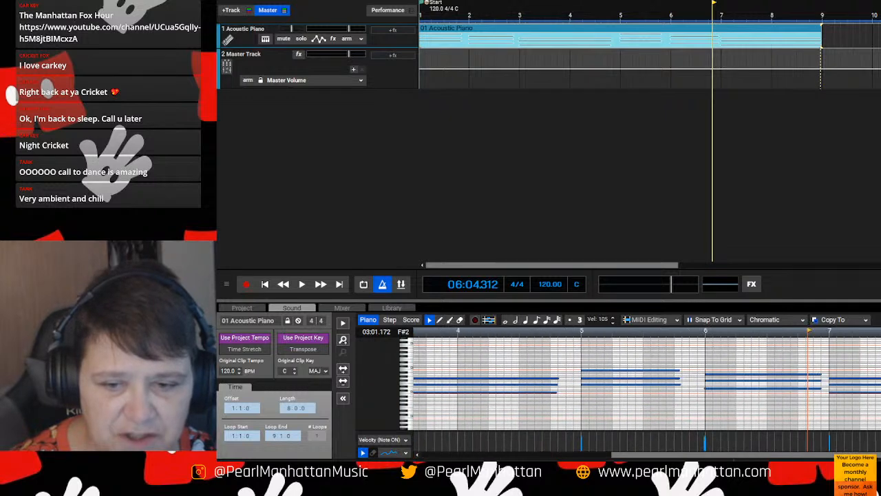
pyautogui.click(555, 393)
pyautogui.moveTo(620, 455); pyautogui.dragTo(424, 454)
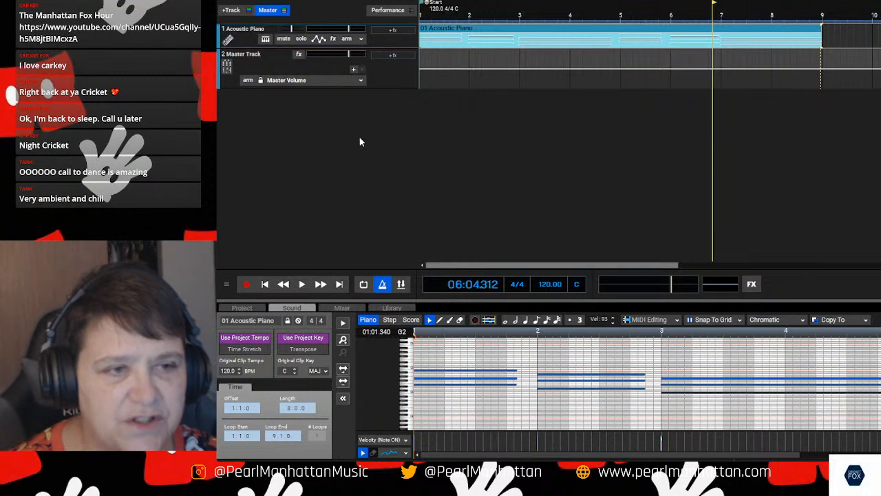
# - Play the piano clip from the beginning up to near the end of measure 5 and stop
pyautogui.click(361, 163)
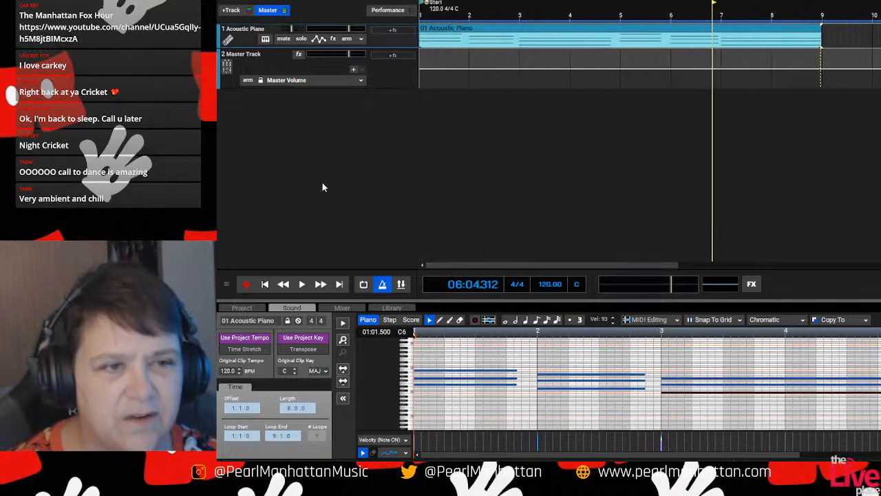
pyautogui.click(267, 284)
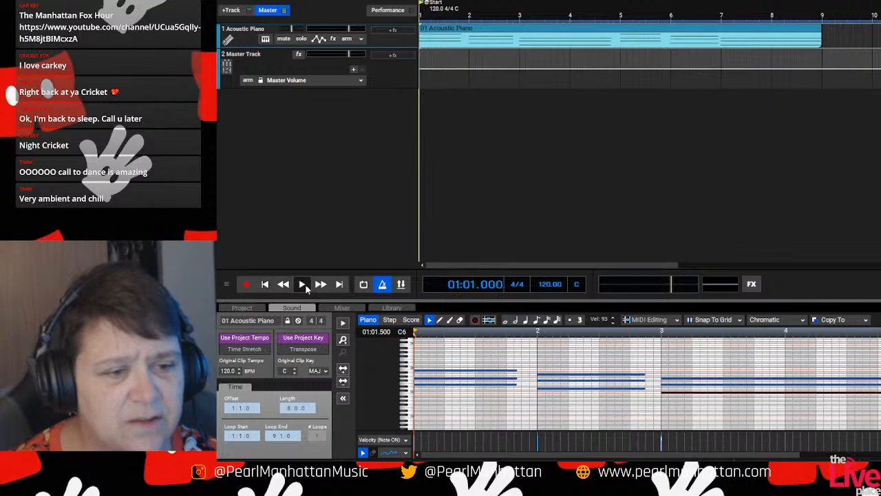
pyautogui.click(303, 284)
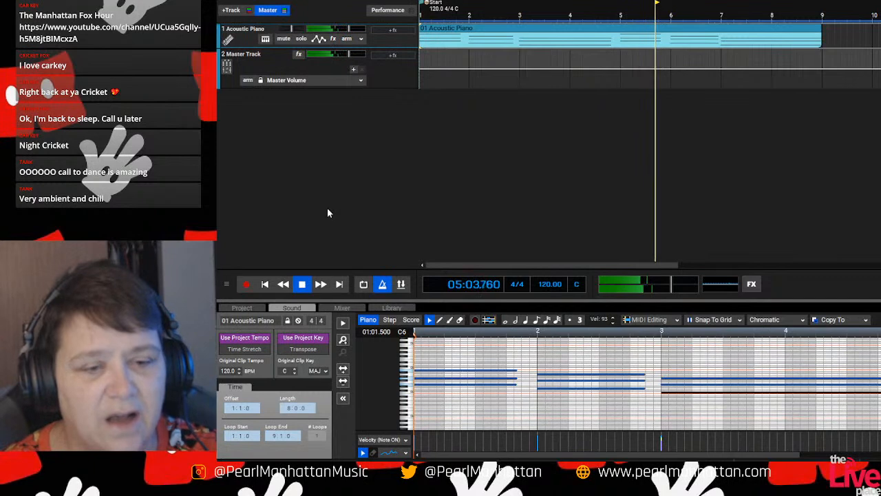
pyautogui.press('space')
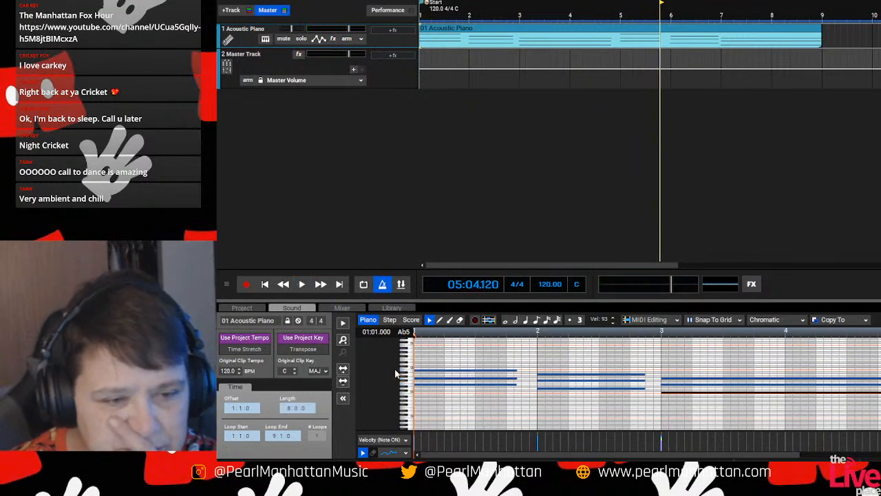
# - Select all chord notes in the piano roll and transpose them down about an octave
pyautogui.moveTo(416, 358); pyautogui.dragTo(880, 417)
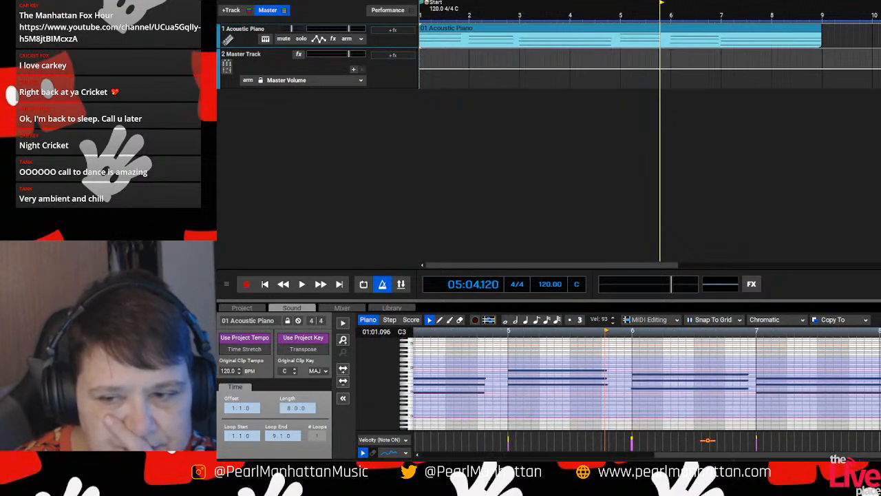
pyautogui.click(519, 373)
pyautogui.moveTo(520, 374); pyautogui.dragTo(519, 400)
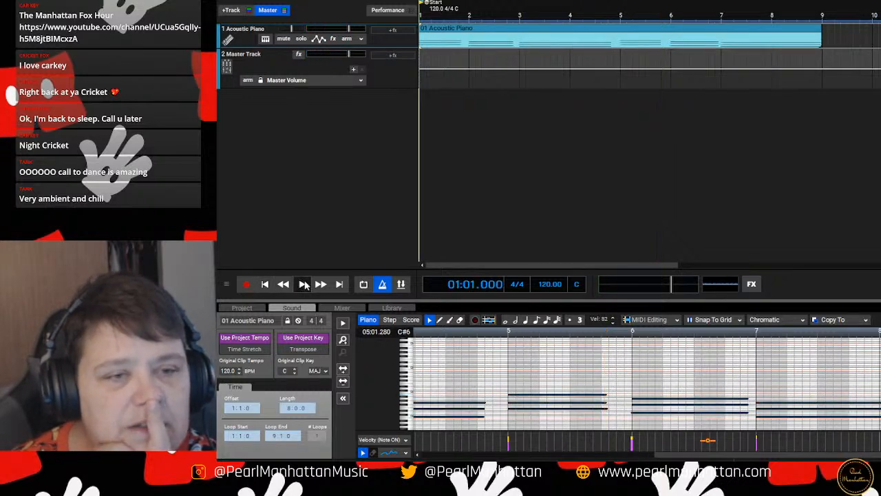
# - Play the lowered chords from the start and turn on looping over the eight measures
pyautogui.click(303, 285)
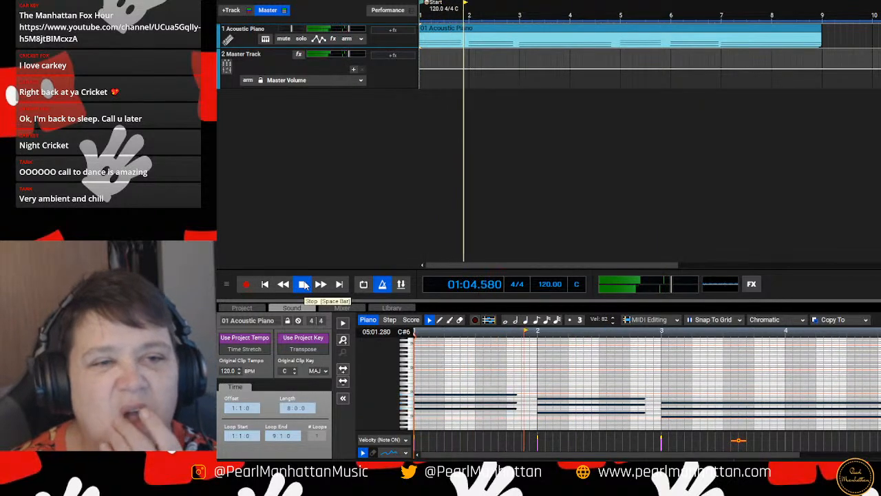
pyautogui.rightClick(249, 34)
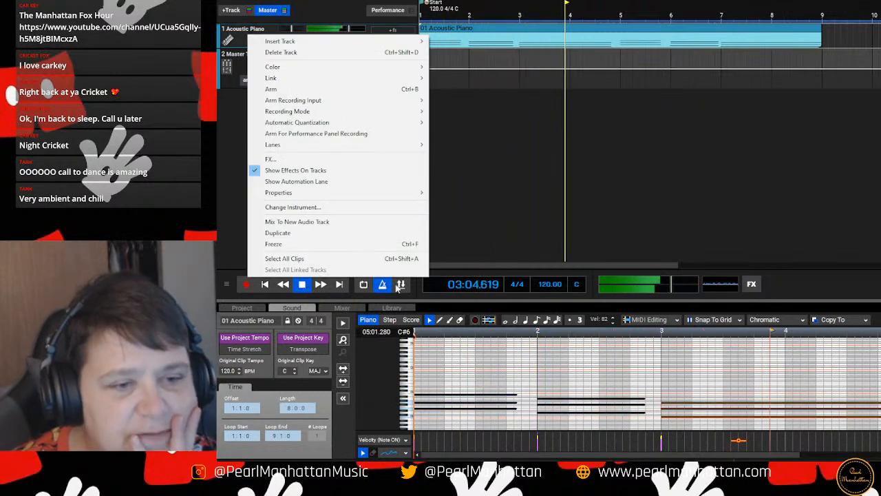
pyautogui.click(364, 285)
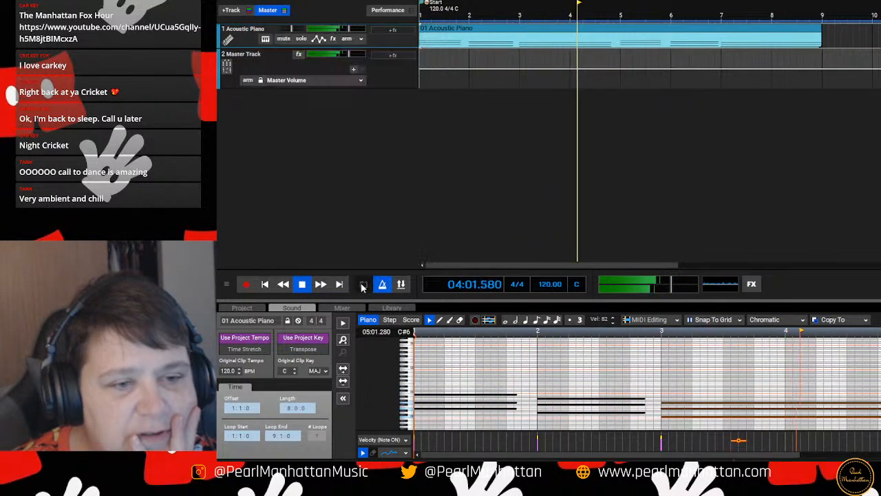
# - Change the Acoustic Piano track's instrument to Ambient Strings from the Strings - Ensemble category
pyautogui.rightClick(250, 39)
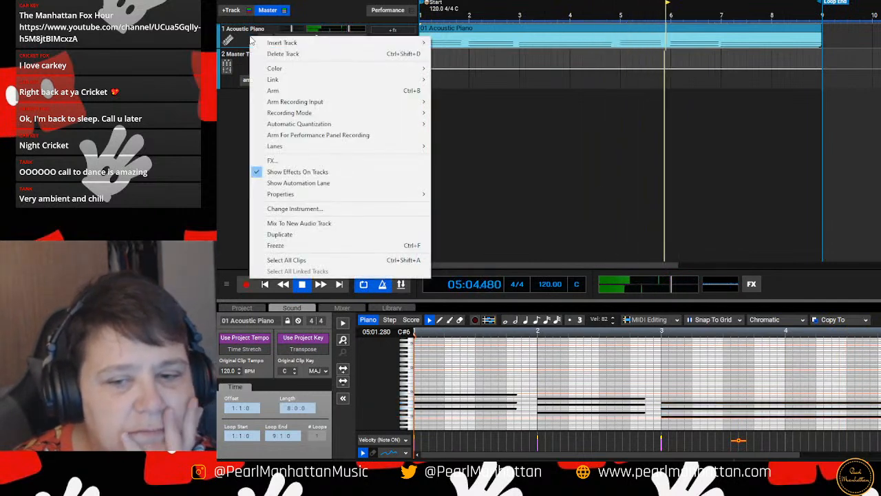
pyautogui.click(299, 208)
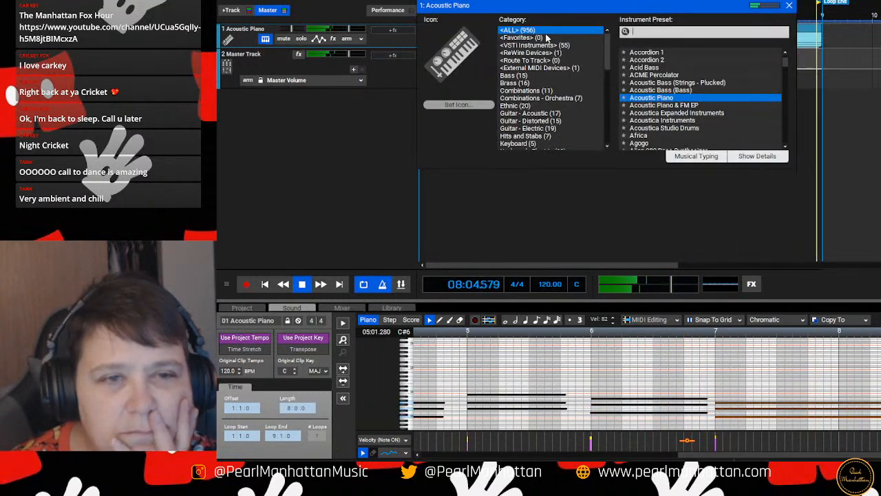
pyautogui.moveTo(608, 46); pyautogui.dragTo(603, 91)
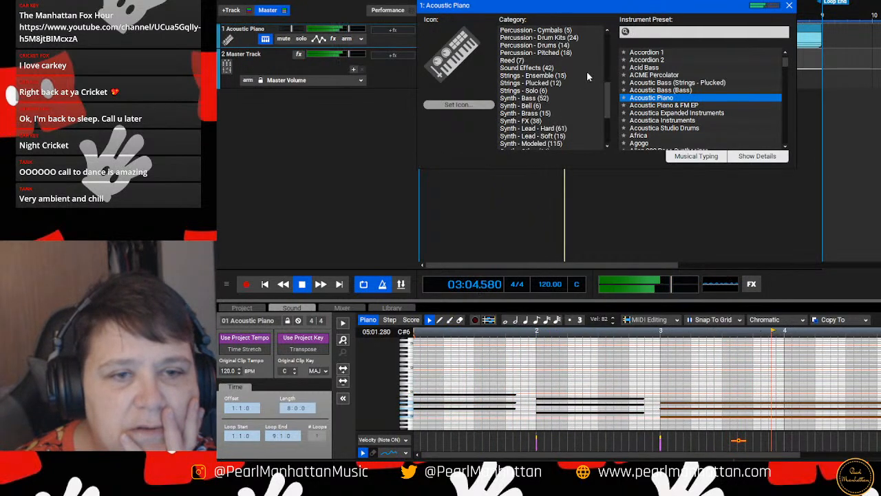
pyautogui.click(556, 76)
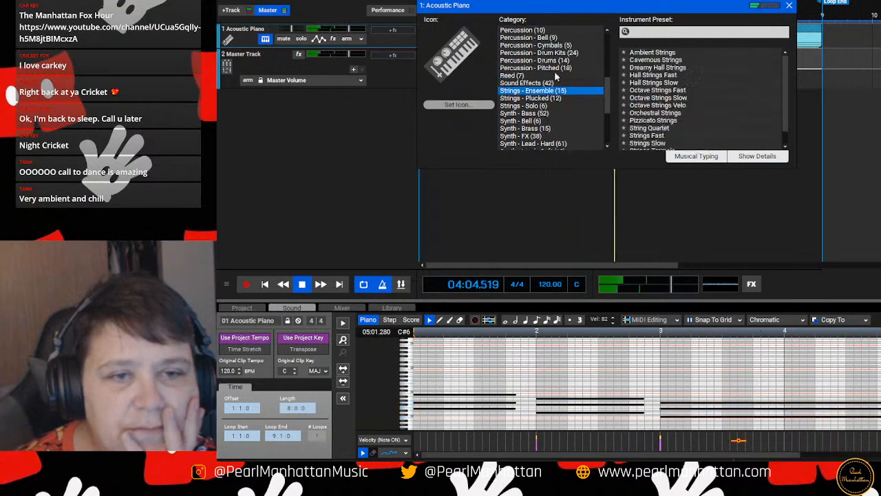
pyautogui.click(657, 53)
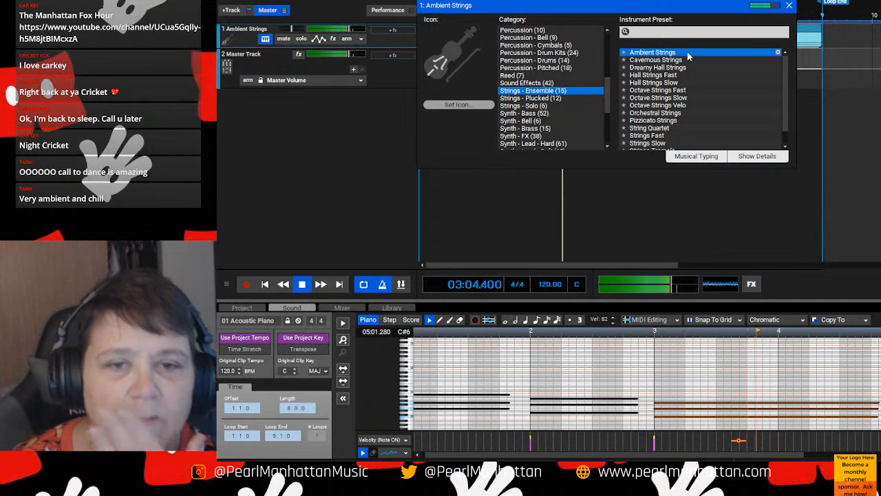
pyautogui.click(789, 6)
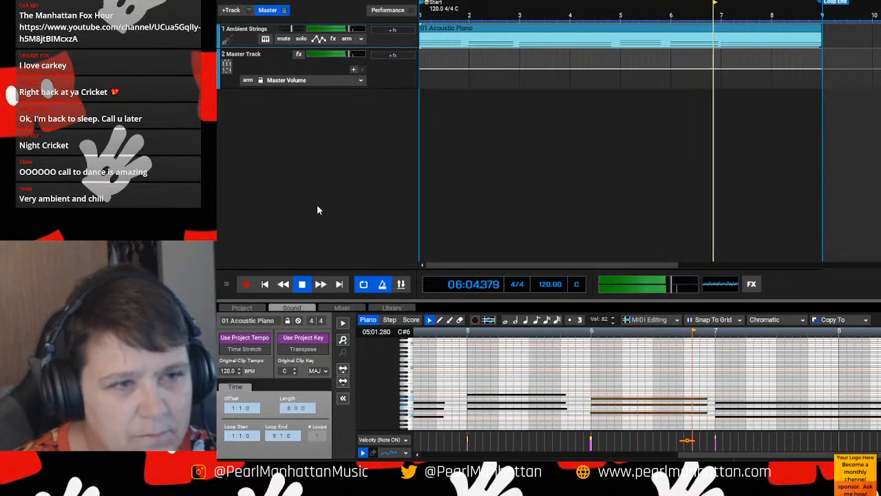
# - Add an audio track and move it above the Master Track
pyautogui.rightClick(281, 102)
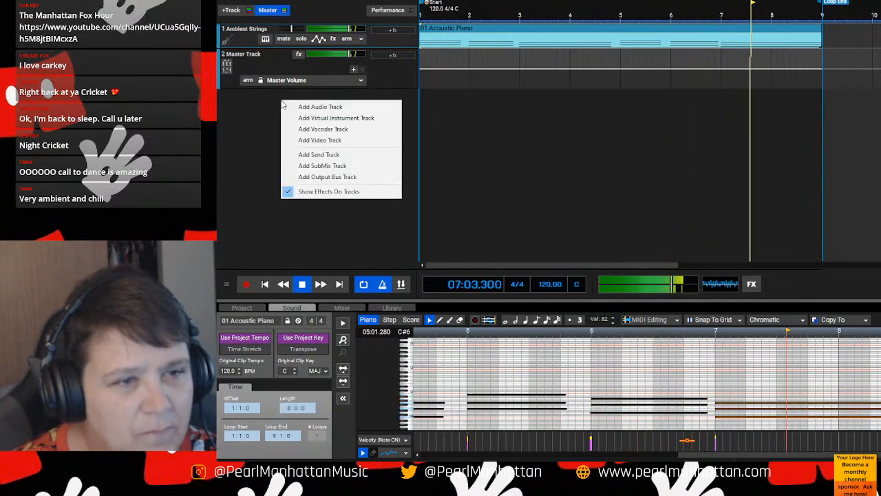
pyautogui.click(330, 108)
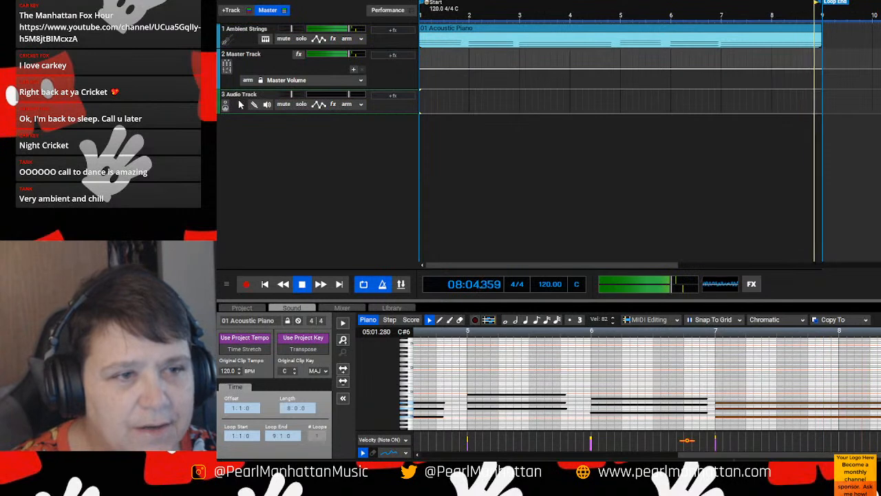
pyautogui.moveTo(234, 102); pyautogui.dragTo(244, 66)
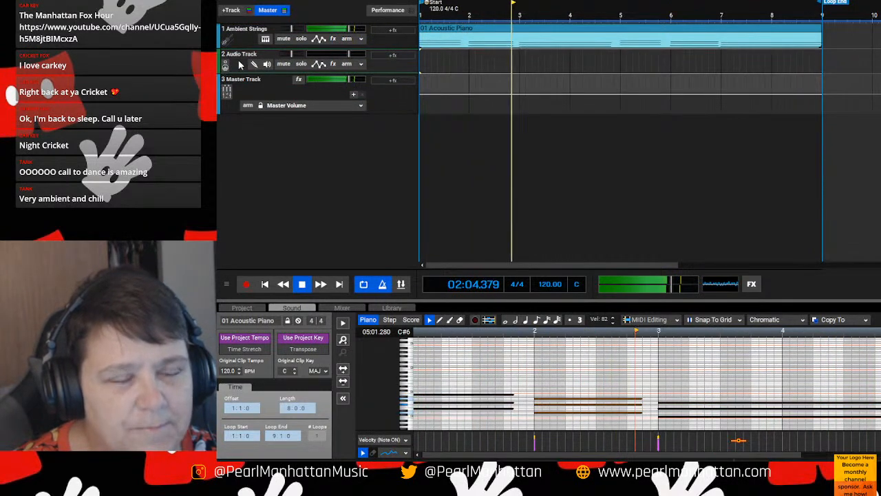
pyautogui.rightClick(240, 64)
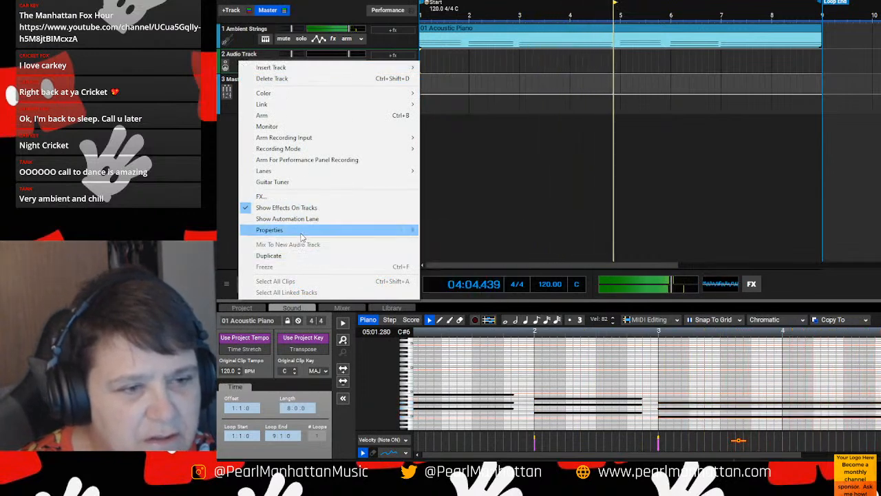
pyautogui.click(224, 156)
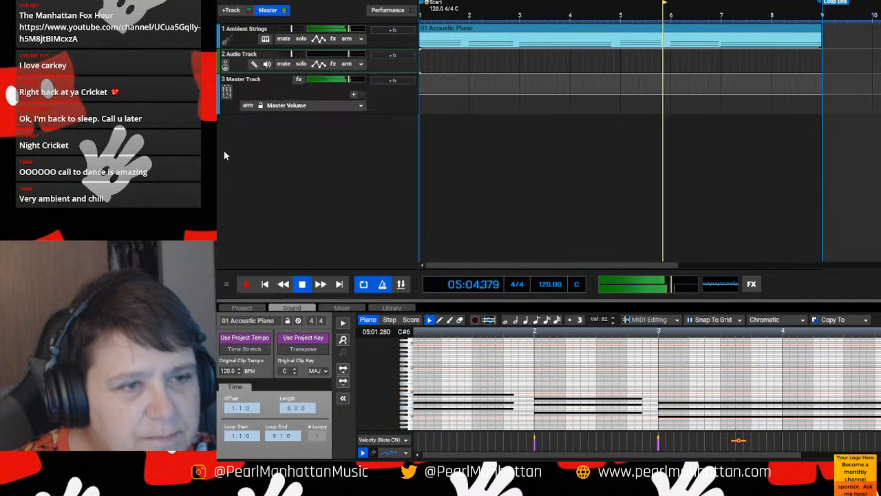
pyautogui.rightClick(240, 64)
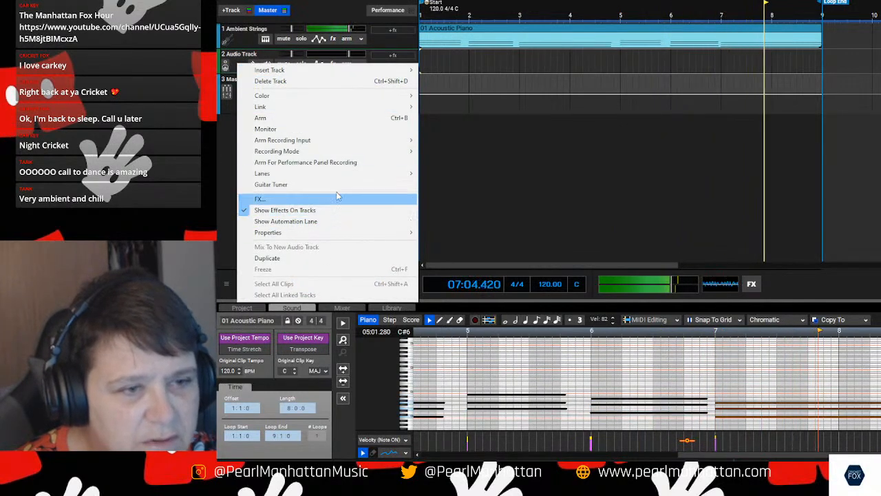
pyautogui.click(224, 236)
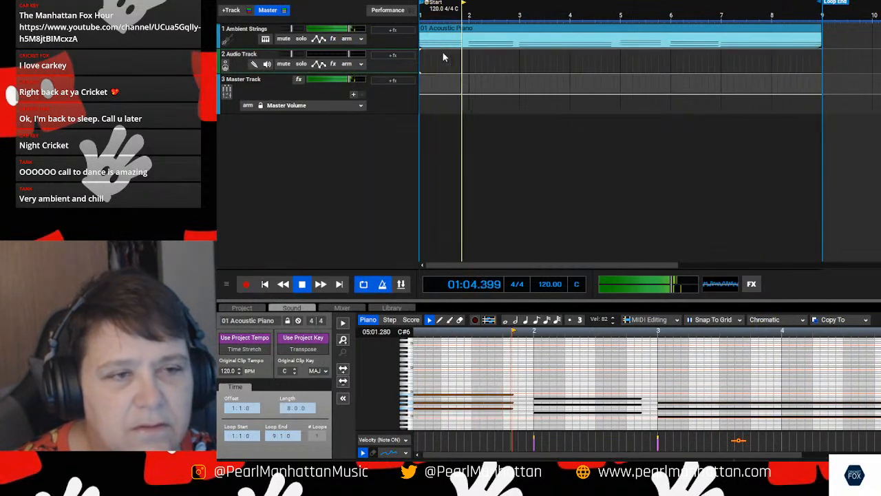
pyautogui.rightClick(246, 58)
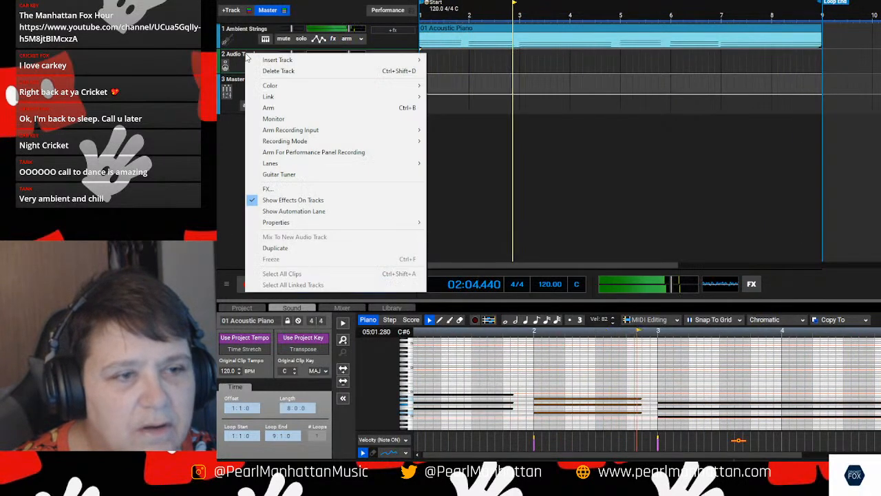
pyautogui.click(232, 234)
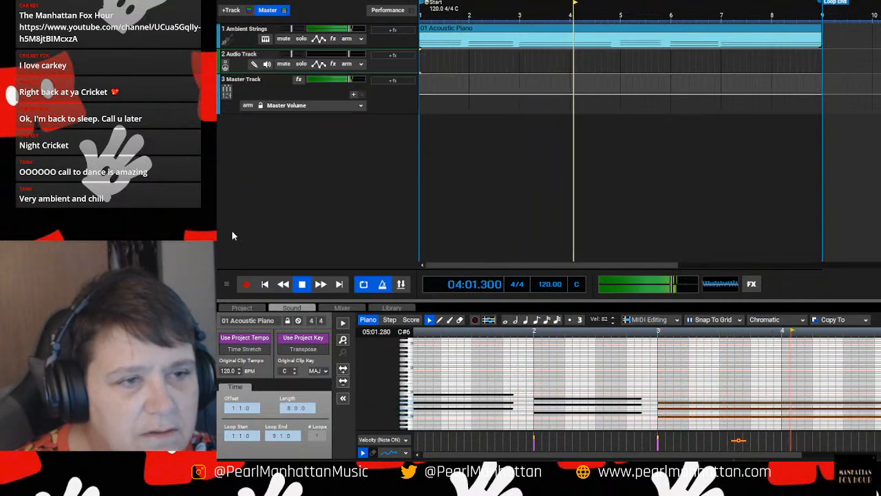
pyautogui.click(431, 65)
pyautogui.click(264, 284)
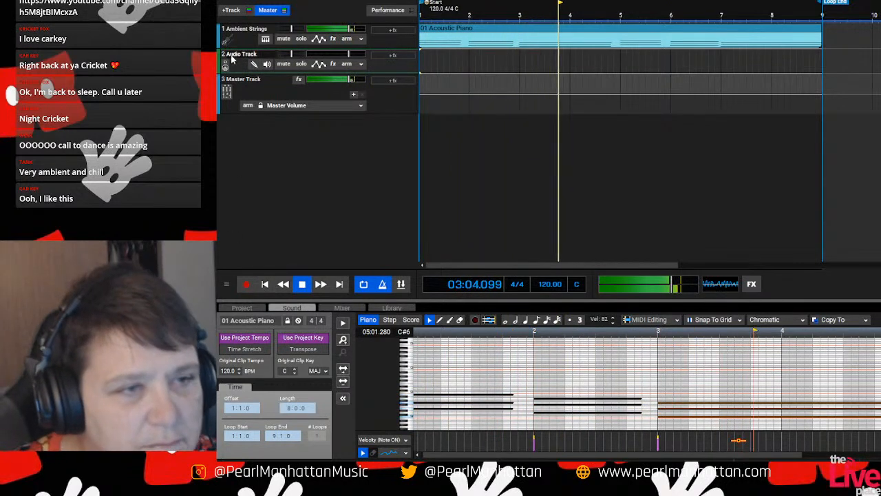
pyautogui.rightClick(234, 60)
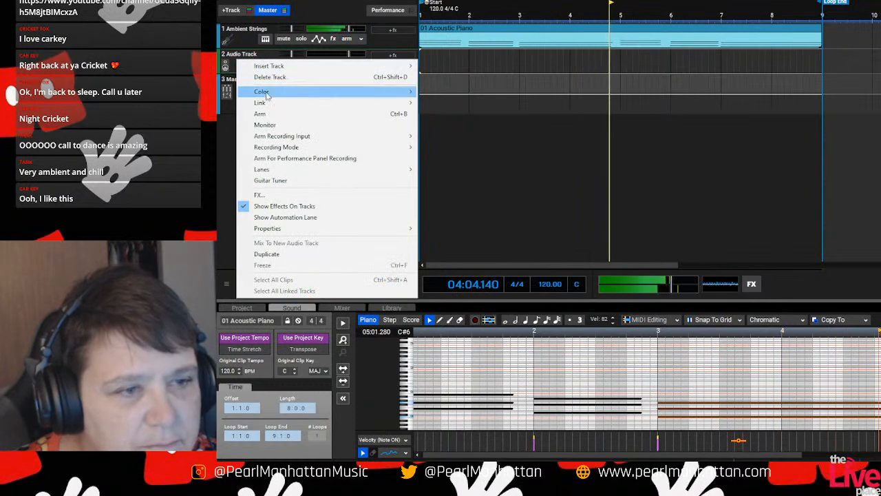
pyautogui.click(229, 223)
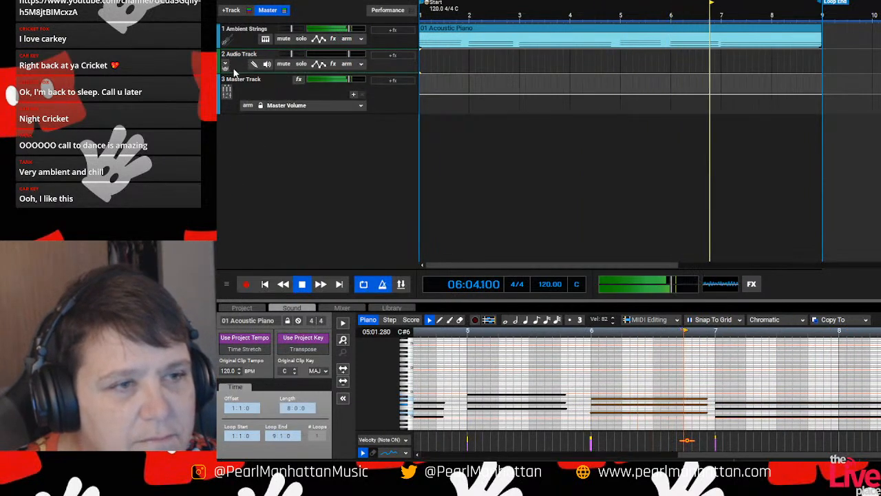
pyautogui.rightClick(383, 69)
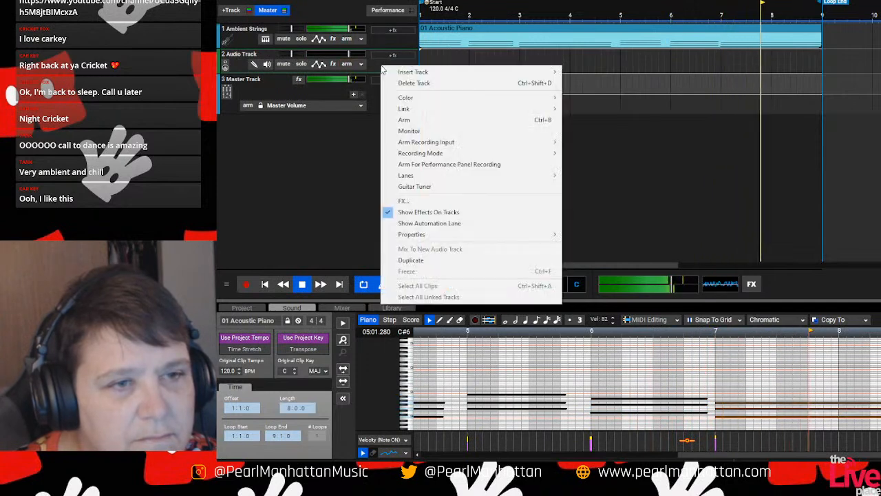
pyautogui.click(317, 201)
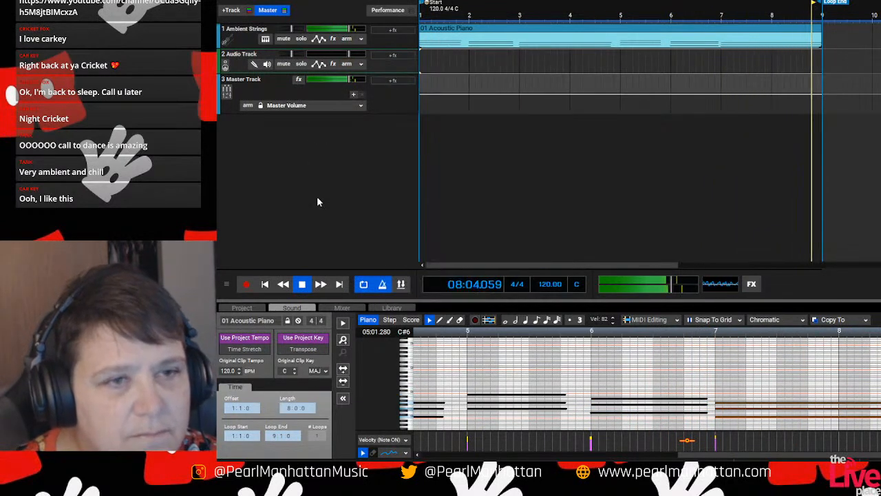
# - Arm the added audio track for recording and delete that track
pyautogui.click(346, 64)
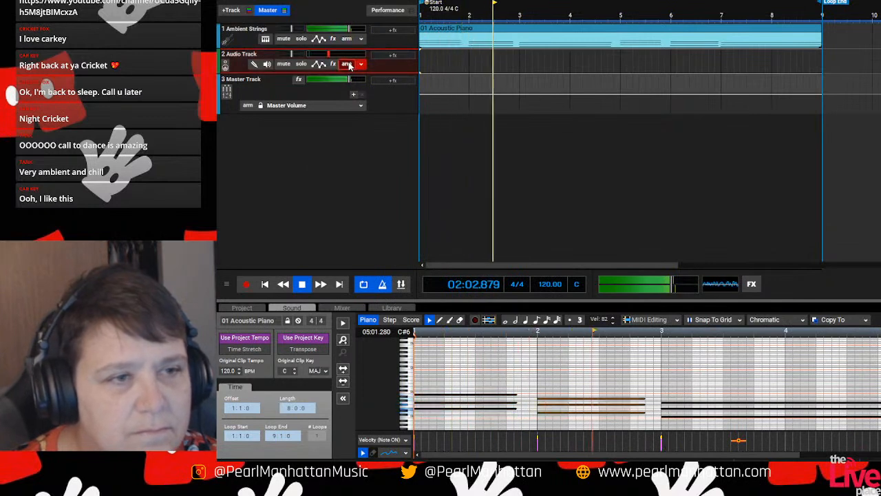
pyautogui.rightClick(242, 66)
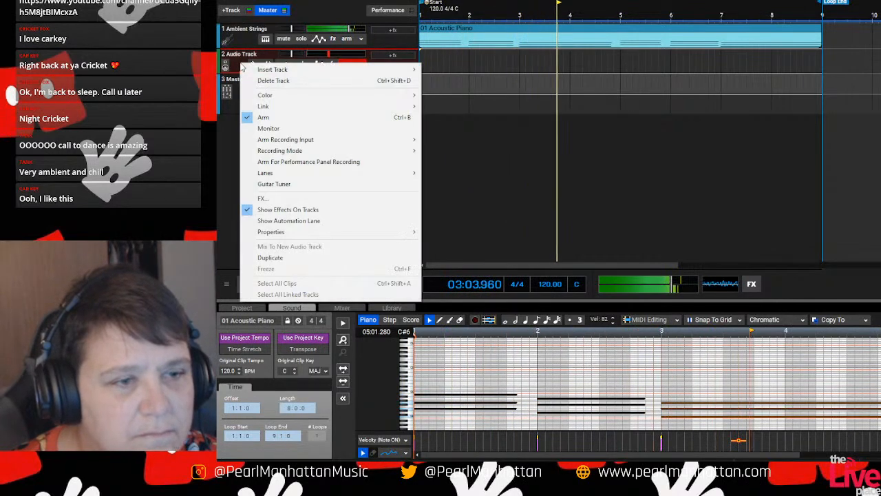
pyautogui.click(229, 164)
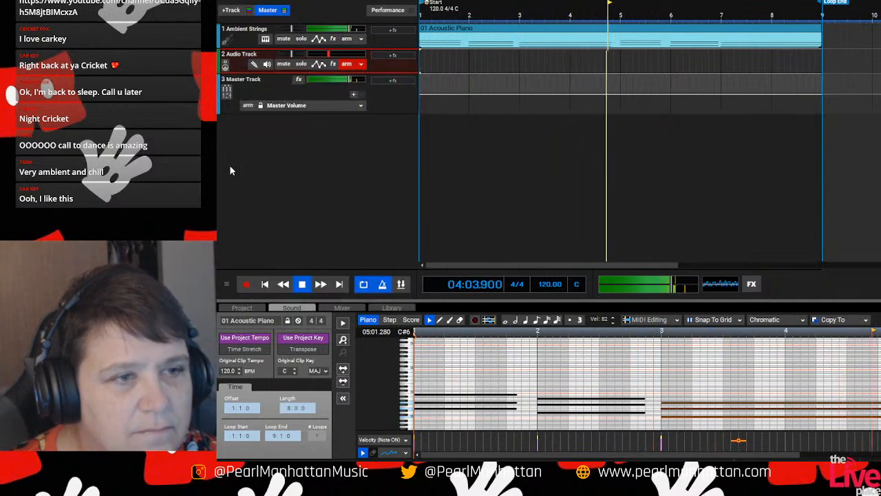
pyautogui.rightClick(240, 63)
pyautogui.click(251, 69)
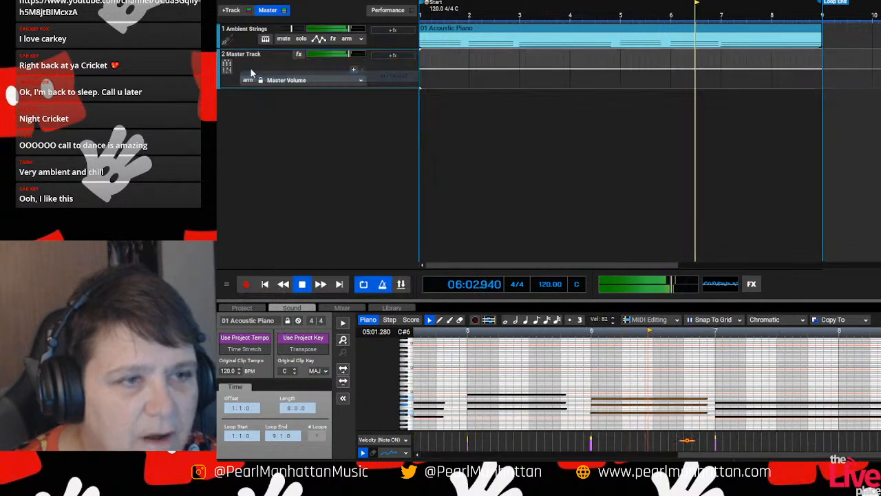
# - Add a virtual instrument track and place it above the Master Track
pyautogui.rightClick(242, 126)
pyautogui.click(261, 142)
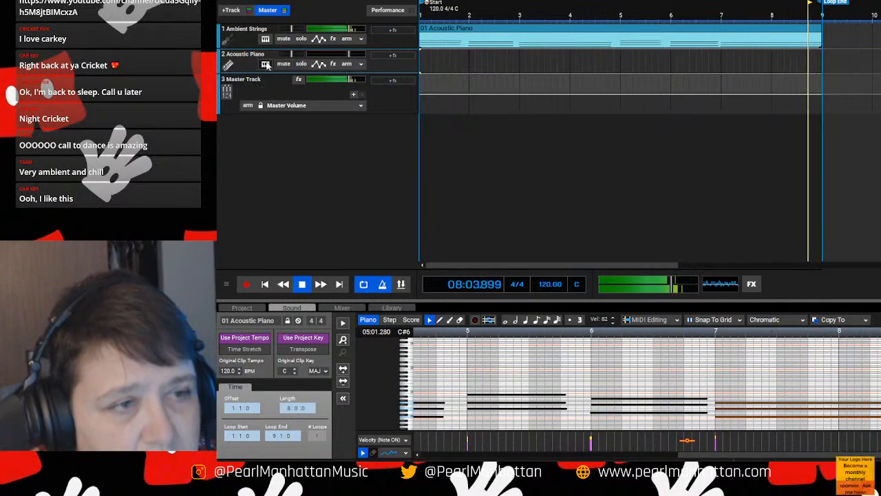
# - Change the second track's instrument from Acoustic Piano to 80's Fretless from the Bass category
pyautogui.rightClick(249, 64)
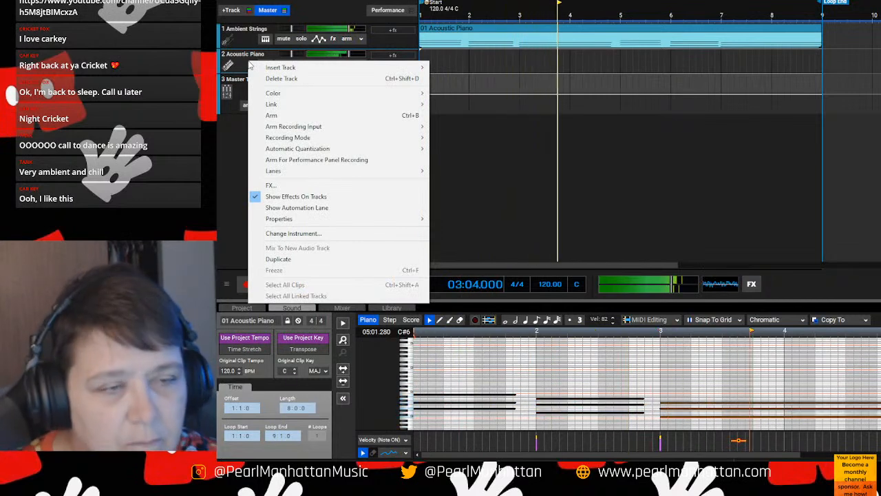
pyautogui.click(294, 233)
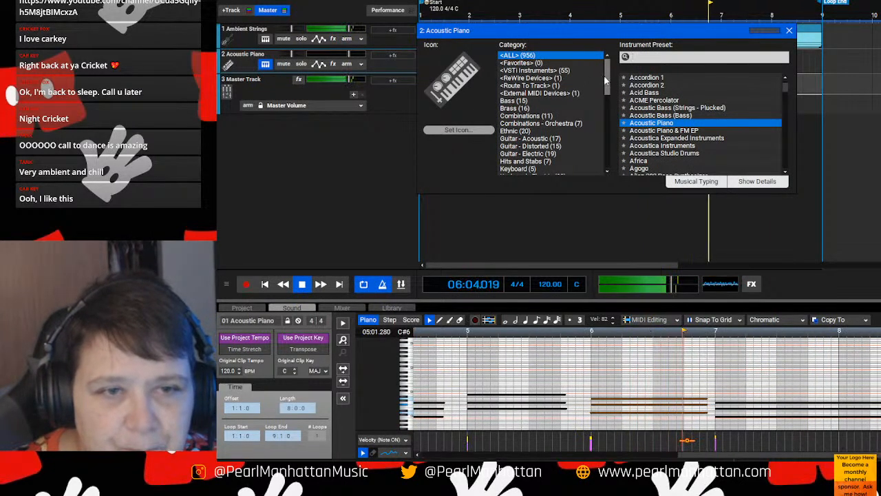
pyautogui.scroll(-2, 531, 82)
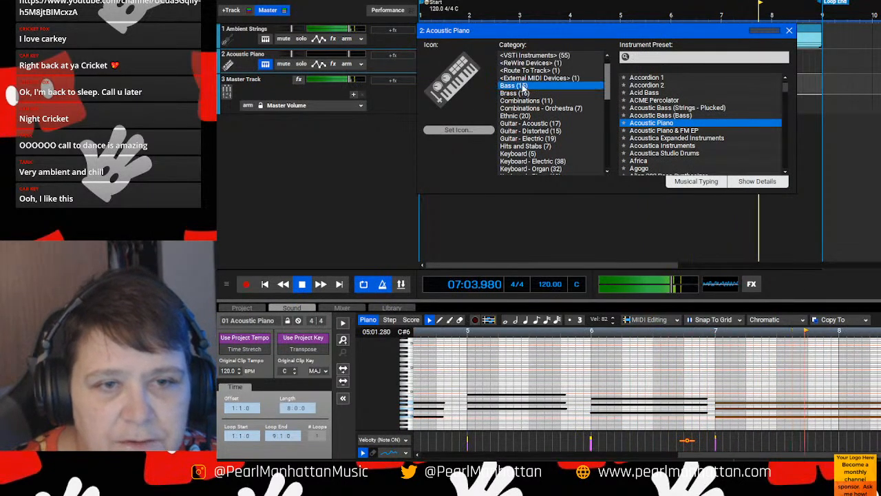
pyautogui.click(523, 86)
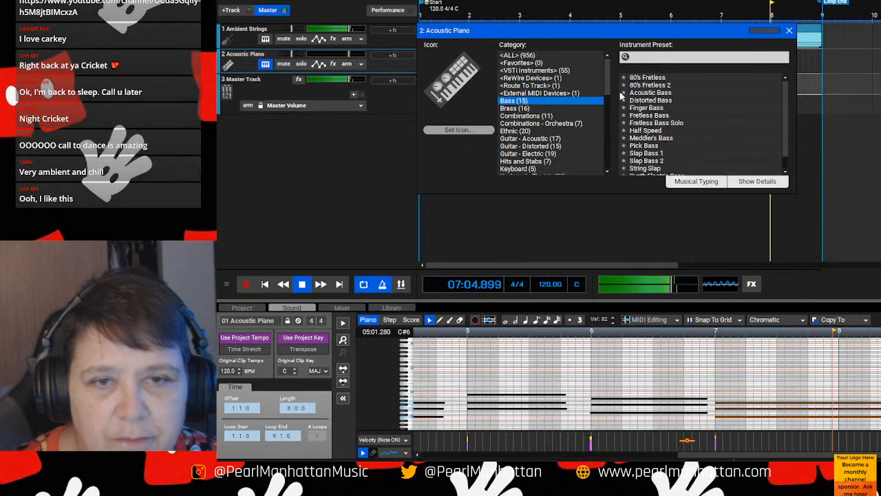
pyautogui.click(663, 78)
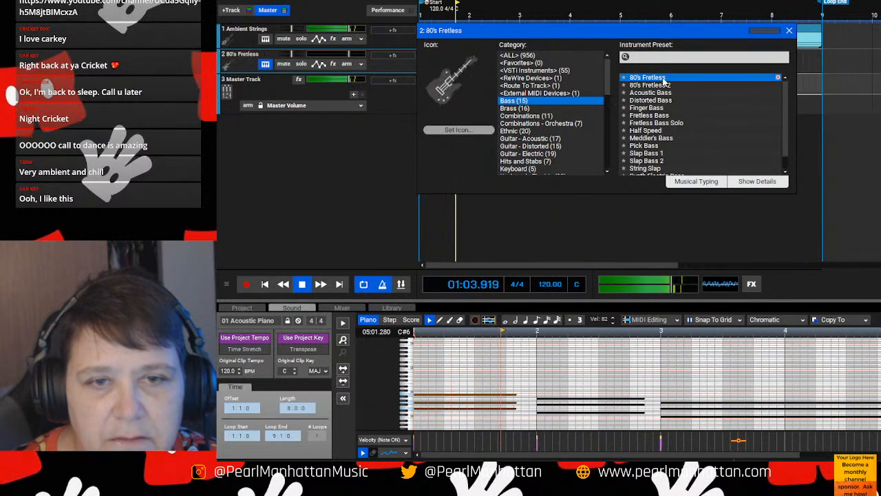
pyautogui.click(790, 30)
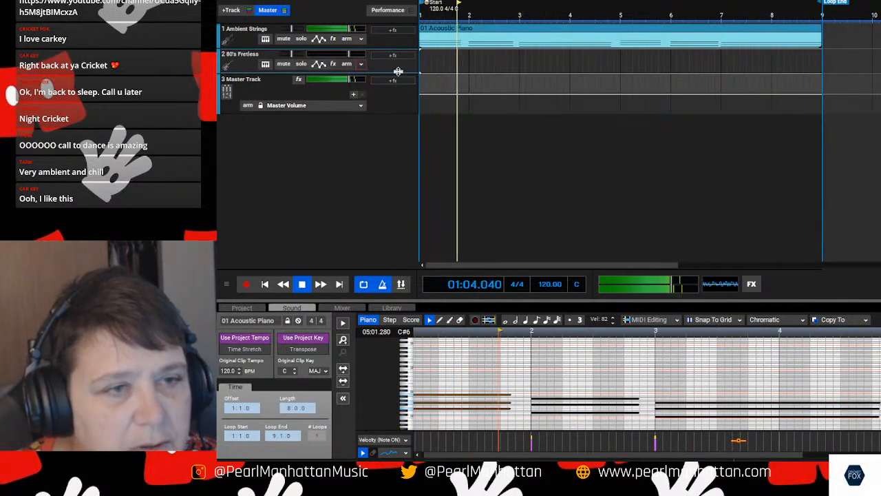
# - Arm the 80's Fretless track and record a bass line across the eight-measure loop
pyautogui.click(346, 63)
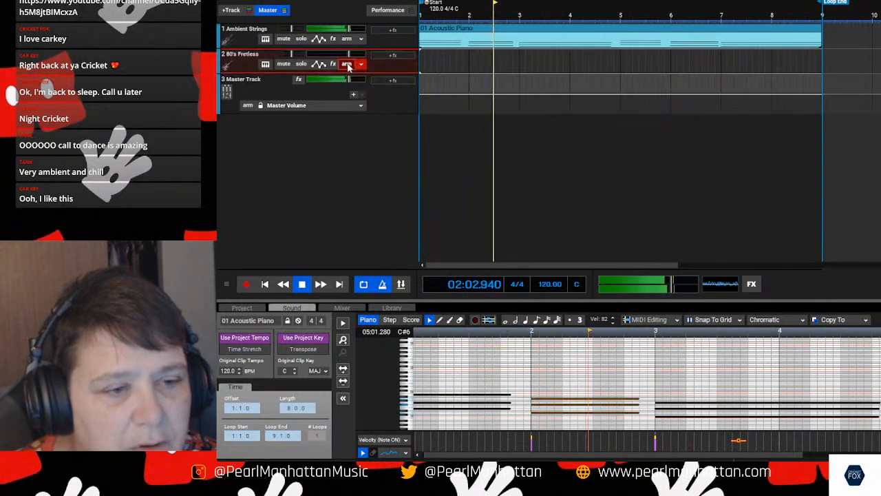
pyautogui.click(246, 284)
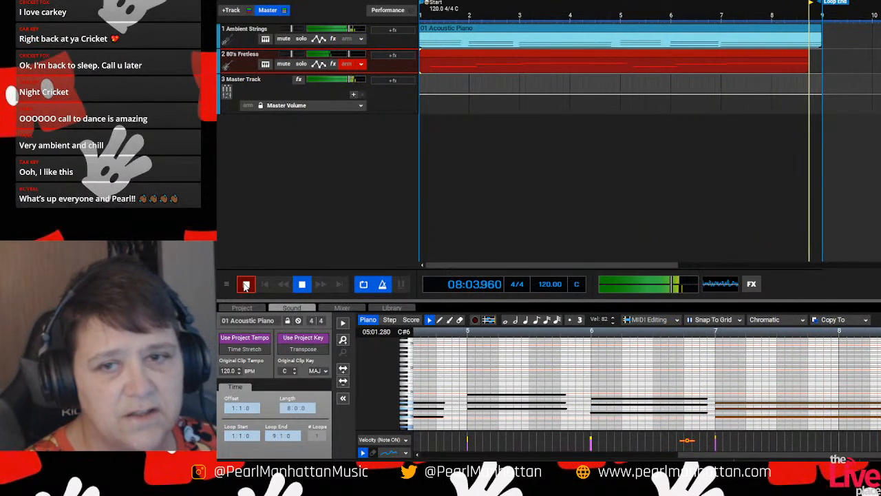
pyautogui.click(246, 285)
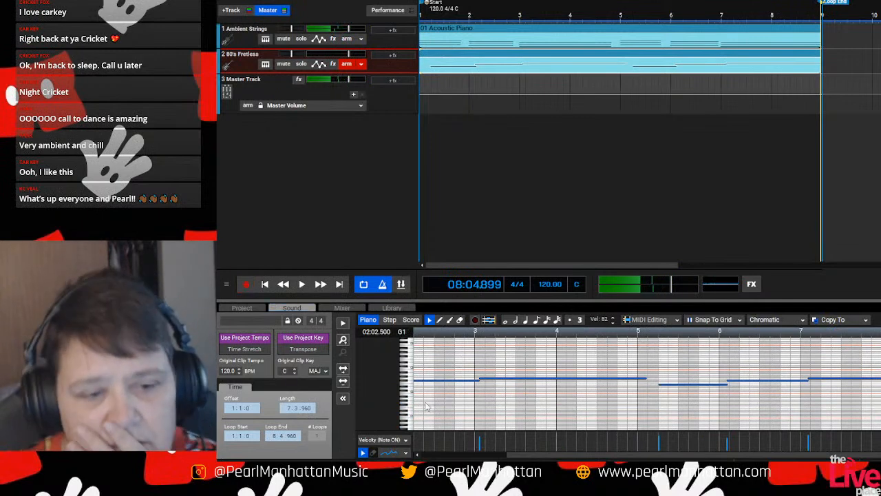
# - Align the first three bass notes to the starts of measures 1, 2 and 3, extending the first note to measure 2
pyautogui.moveTo(668, 455); pyautogui.dragTo(558, 456)
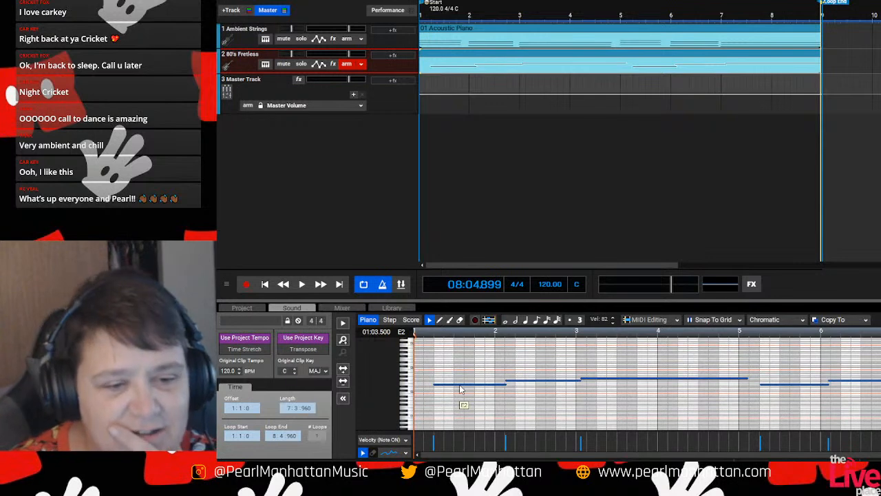
pyautogui.moveTo(461, 387); pyautogui.dragTo(454, 387)
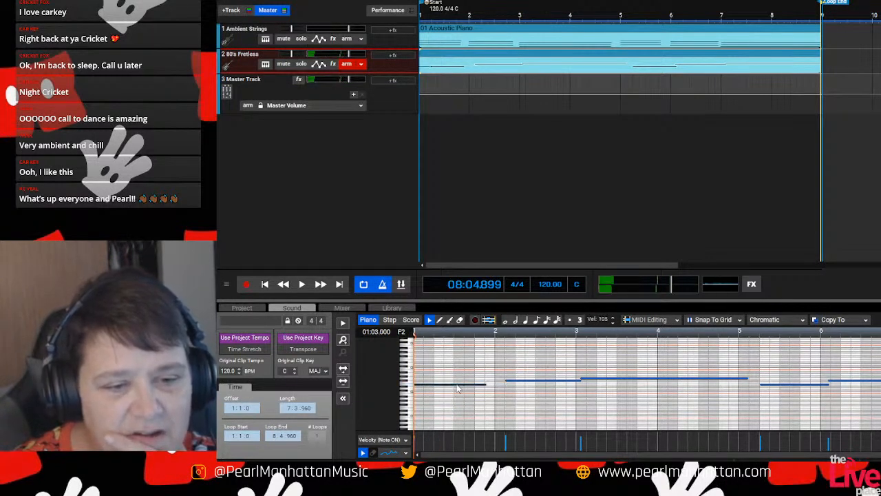
pyautogui.moveTo(488, 384); pyautogui.dragTo(495, 385)
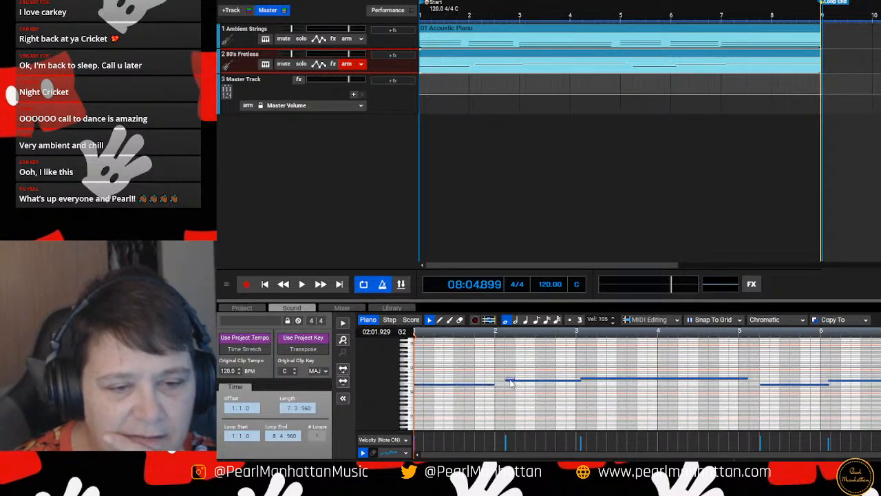
pyautogui.moveTo(525, 384); pyautogui.dragTo(516, 381)
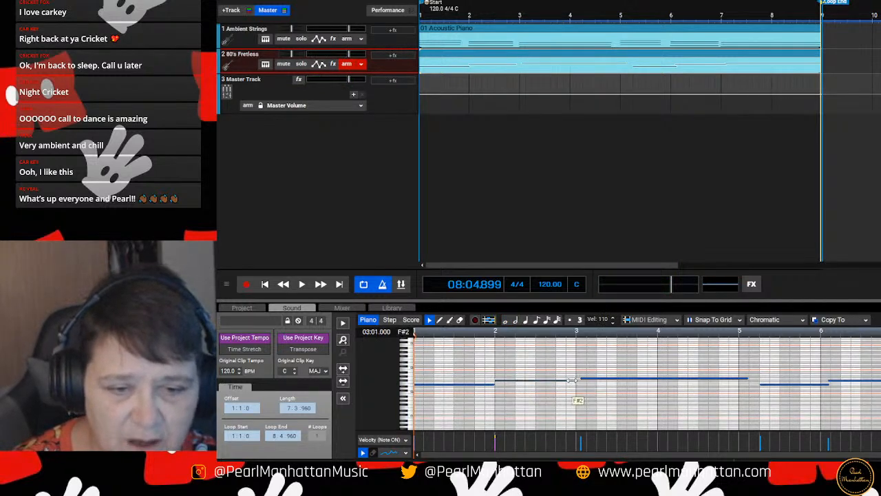
pyautogui.moveTo(594, 382); pyautogui.dragTo(584, 383)
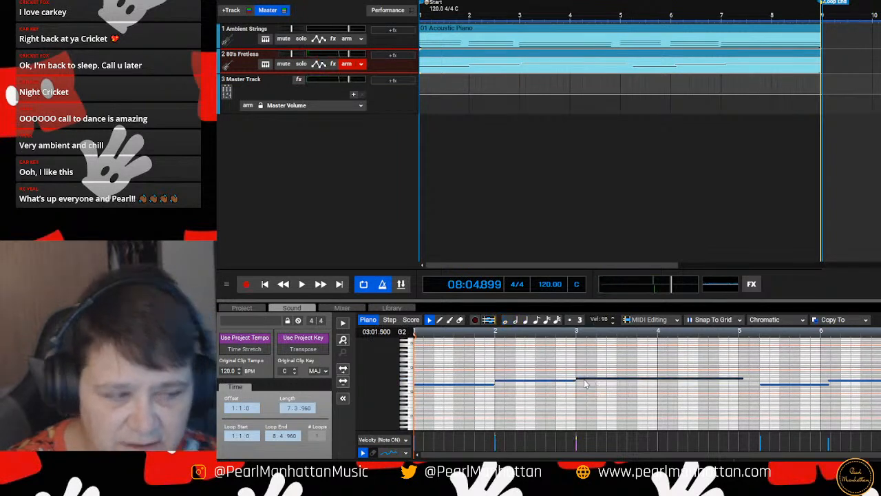
# - Align the following bass notes to the starts of measures 5 and 6, with the measure 5 note filling its whole measure
pyautogui.click(769, 385)
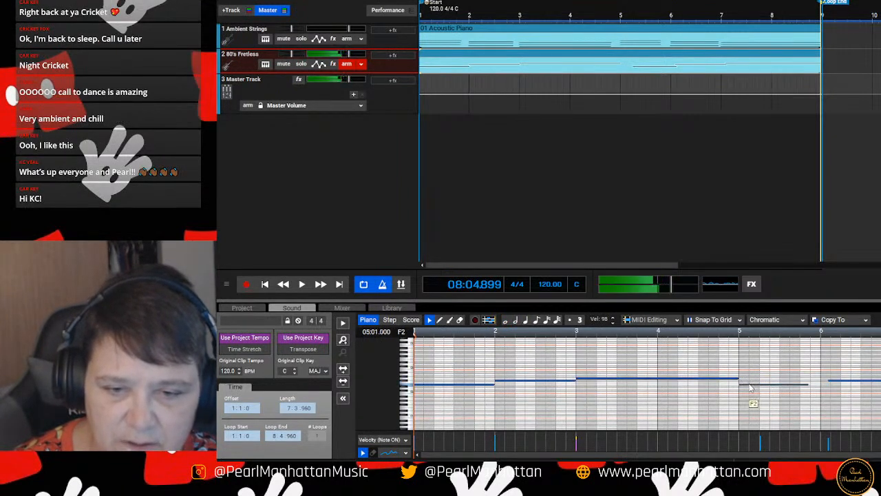
pyautogui.click(751, 388)
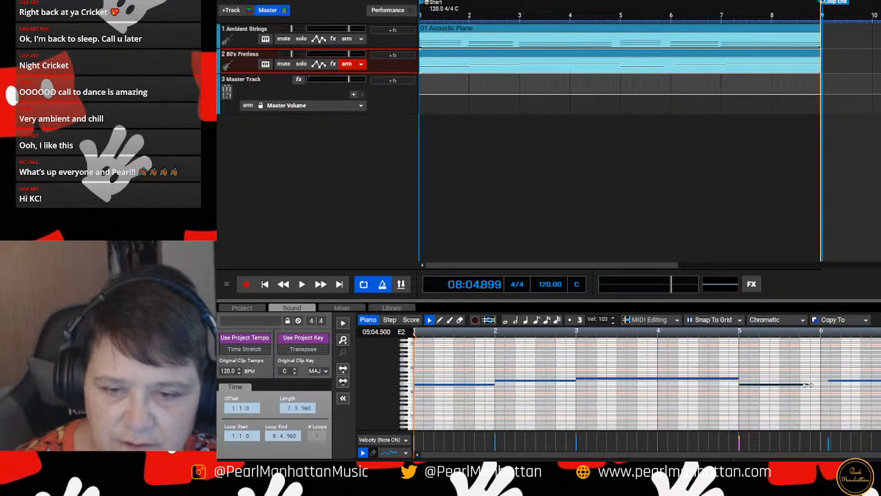
pyautogui.click(852, 383)
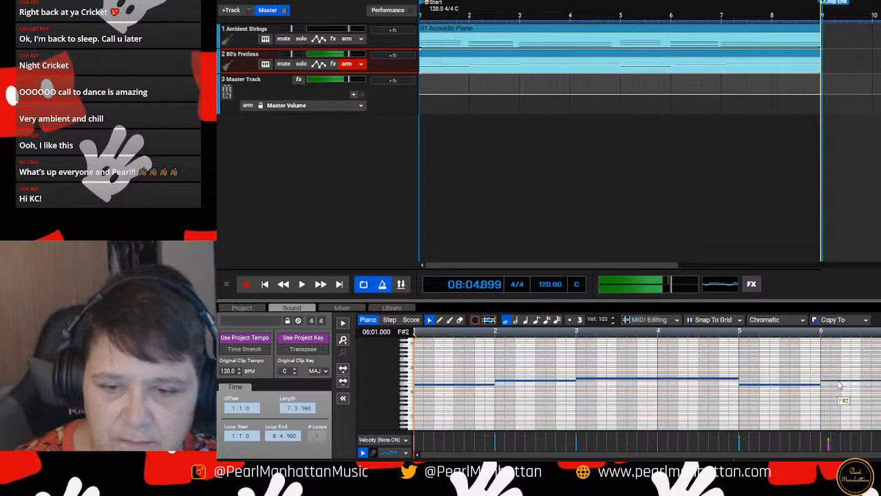
pyautogui.click(880, 378)
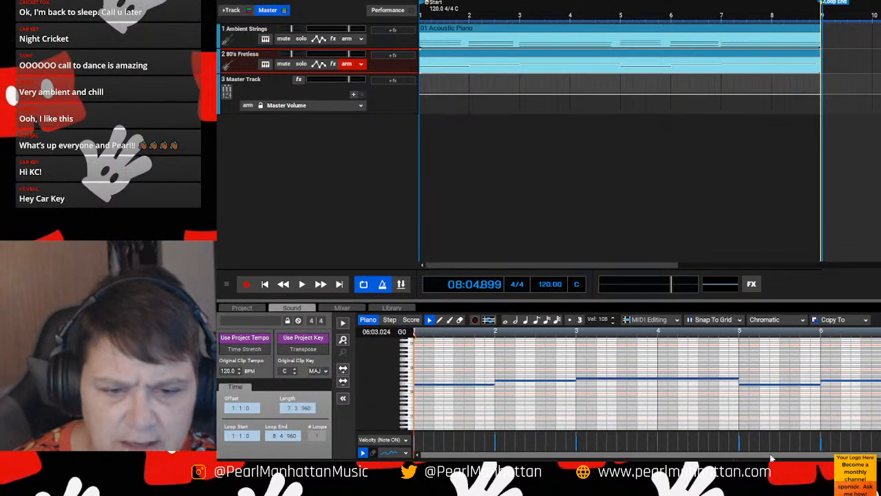
# - Disarm the 80's Fretless track and play the loop from the start
pyautogui.click(348, 64)
pyautogui.click(266, 285)
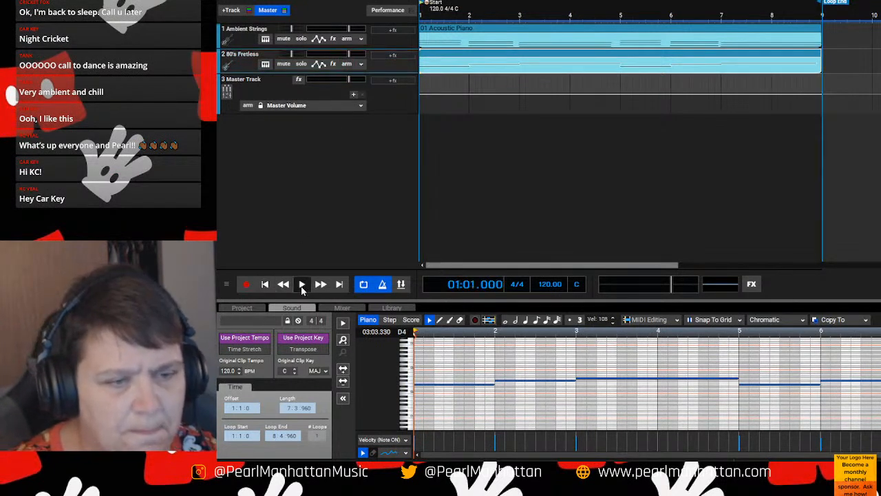
pyautogui.click(302, 285)
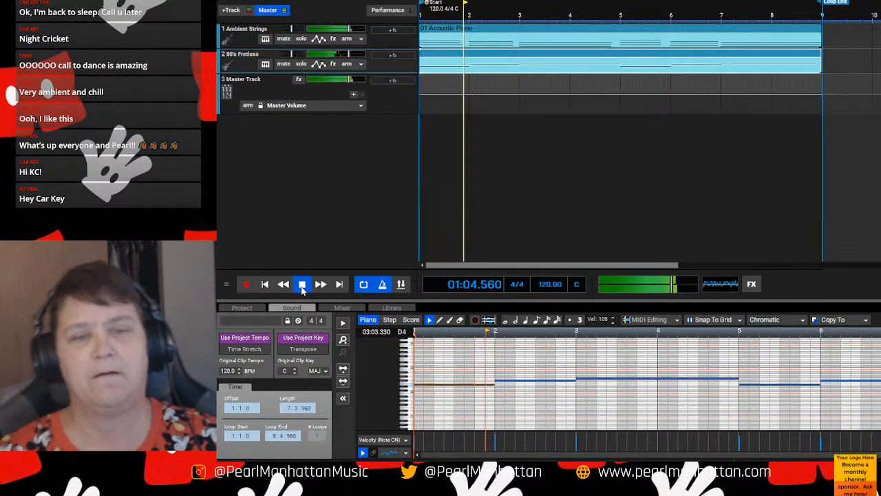
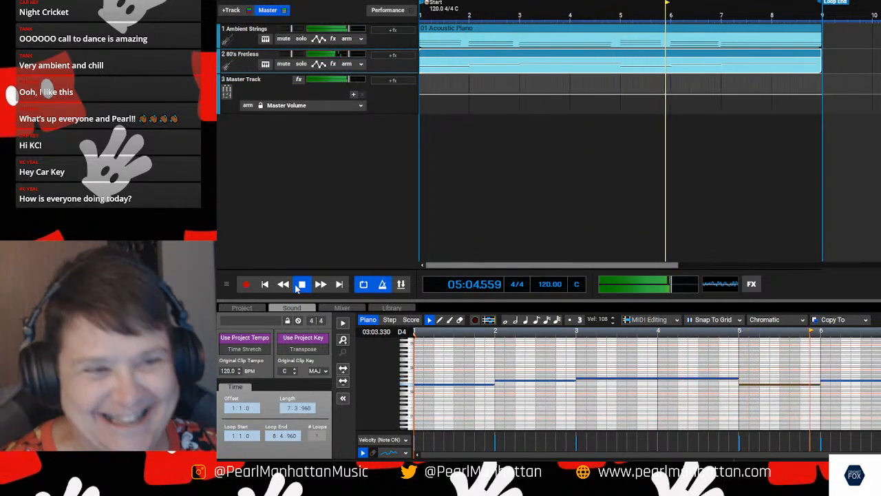
# - Add another virtual instrument track and move it between the 80's Fretless track and the Master Track
pyautogui.rightClick(289, 144)
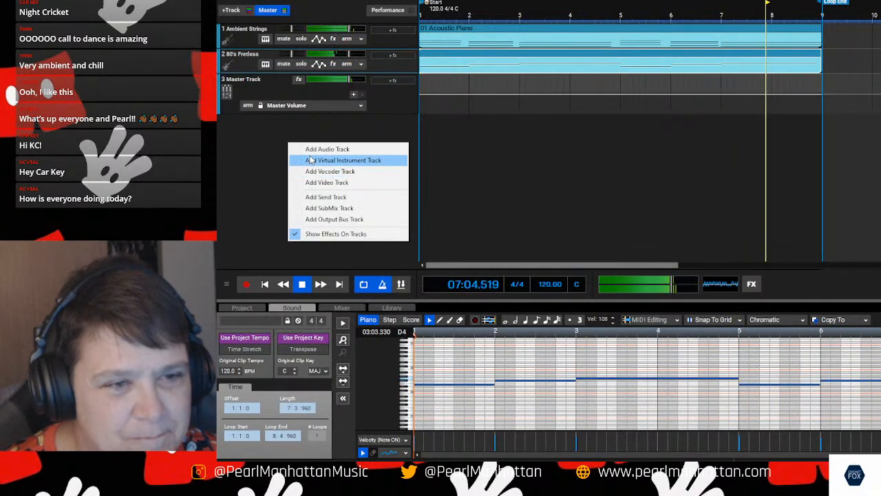
pyautogui.click(312, 160)
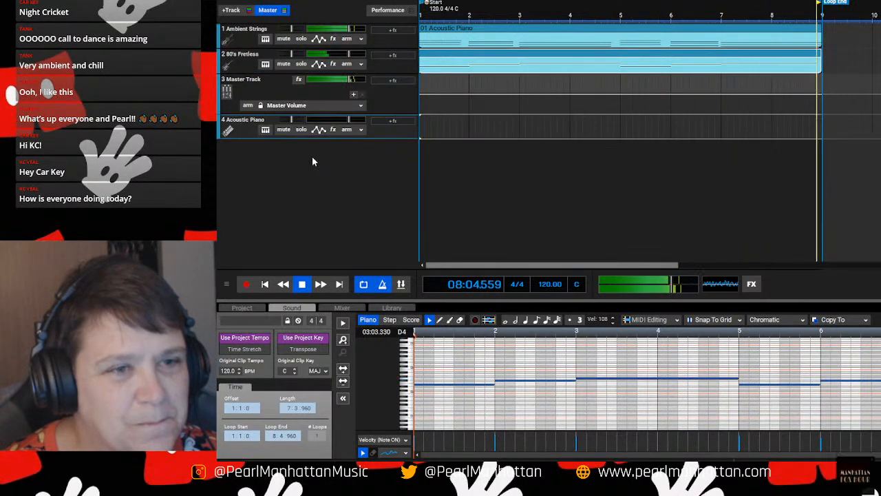
pyautogui.moveTo(241, 130); pyautogui.dragTo(245, 90)
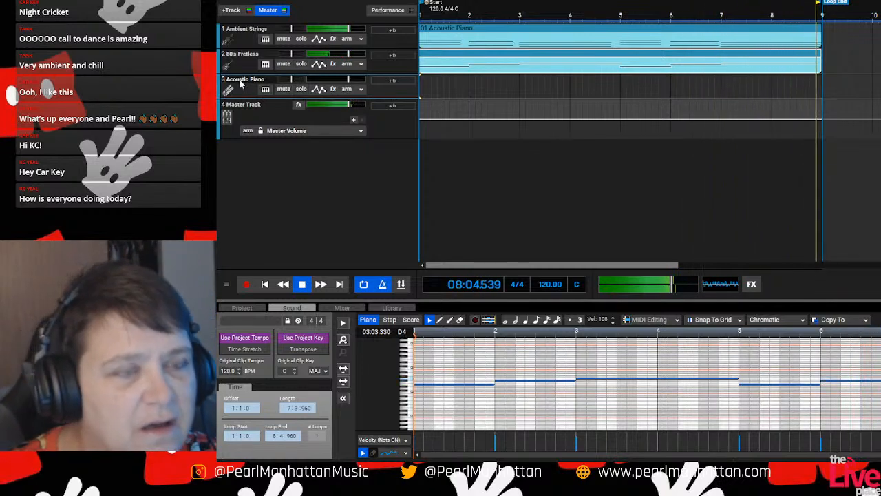
# - Change the third track's instrument to Pizzicato Strings from the Strings - Ensemble category
pyautogui.rightClick(242, 86)
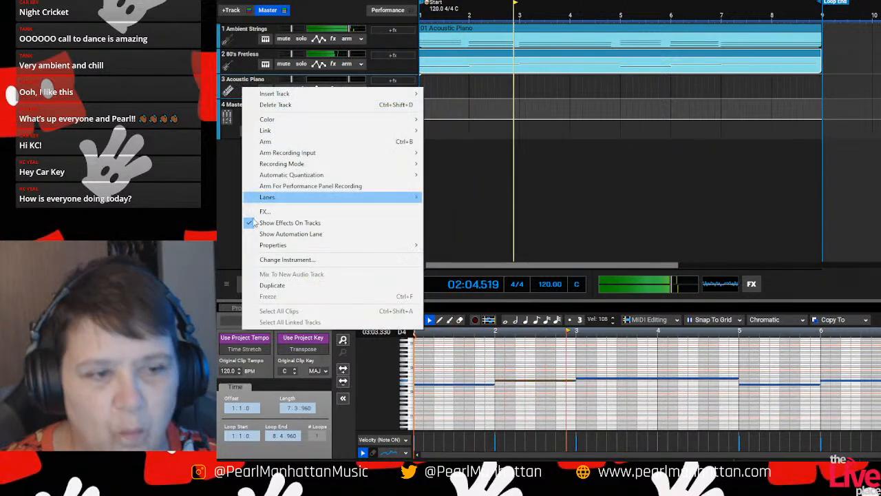
pyautogui.click(274, 259)
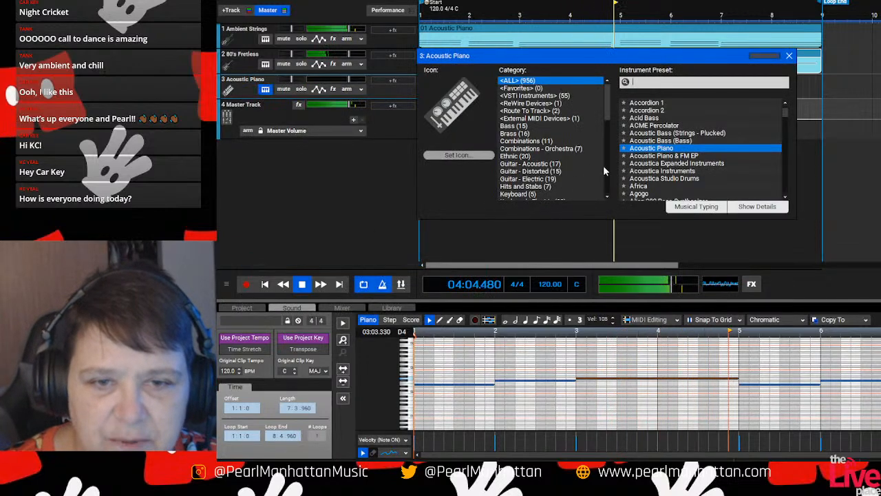
pyautogui.moveTo(607, 107); pyautogui.dragTo(608, 186)
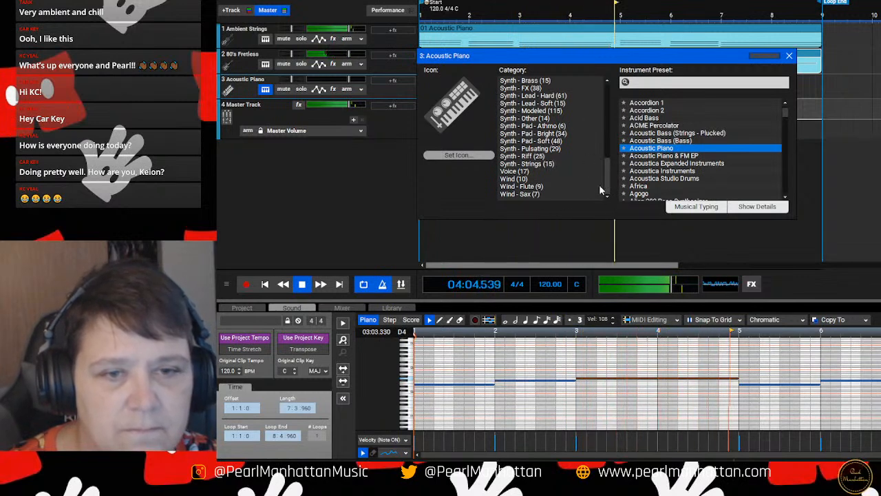
pyautogui.moveTo(608, 181); pyautogui.dragTo(611, 159)
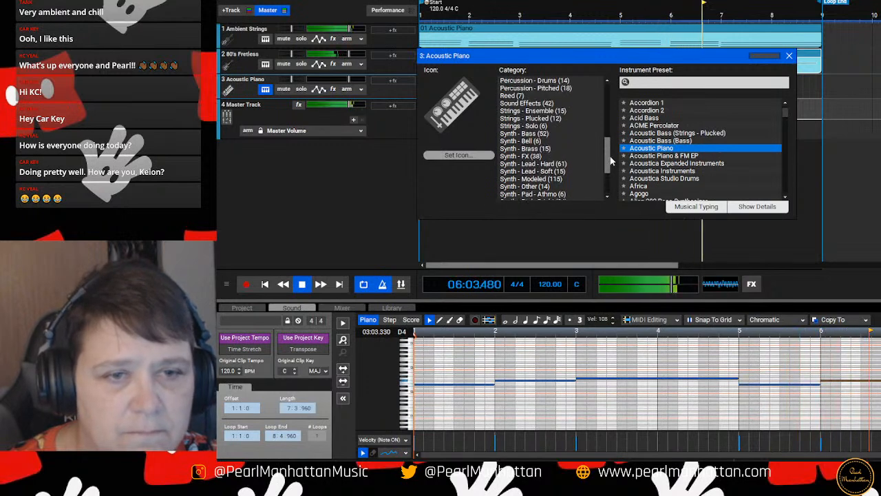
pyautogui.click(538, 110)
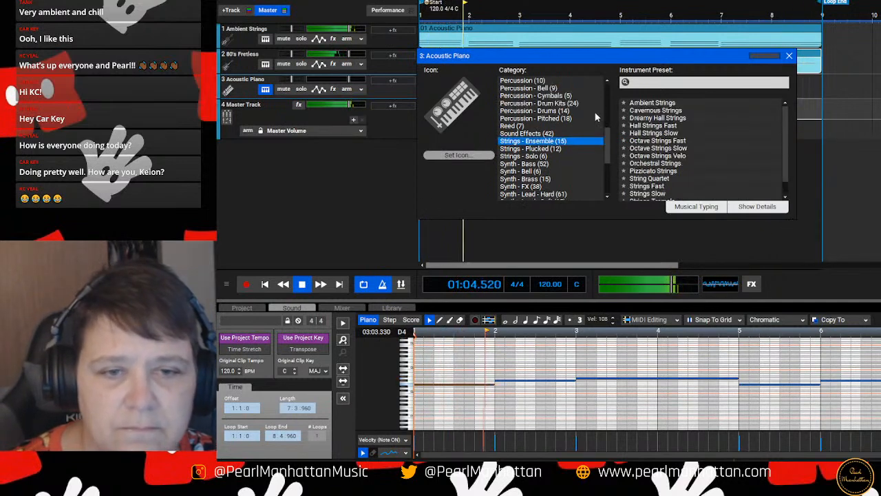
pyautogui.moveTo(785, 112); pyautogui.dragTo(786, 129)
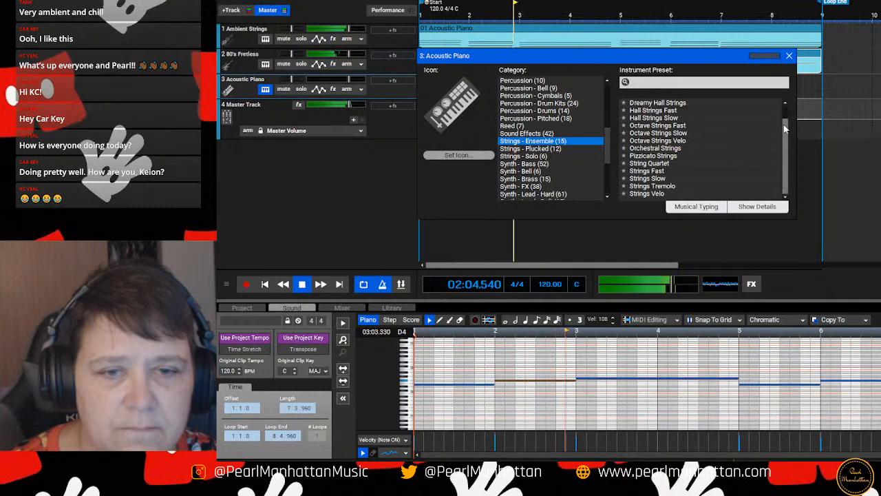
pyautogui.click(651, 156)
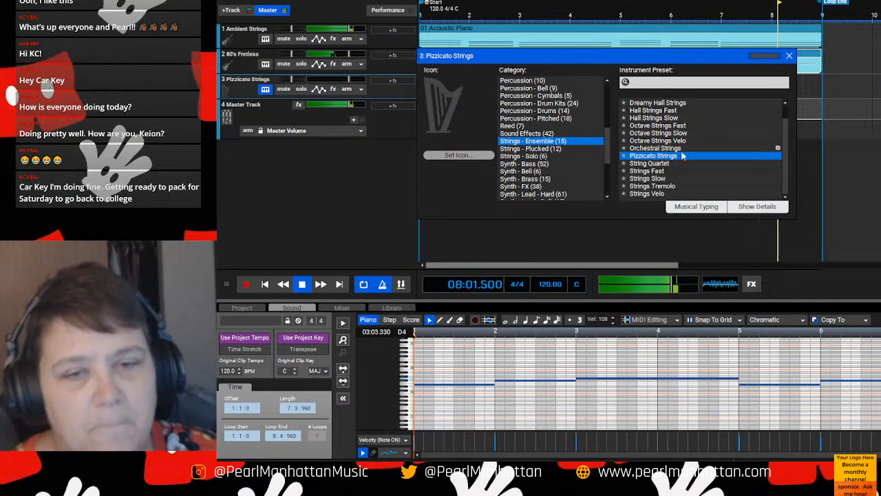
pyautogui.click(789, 56)
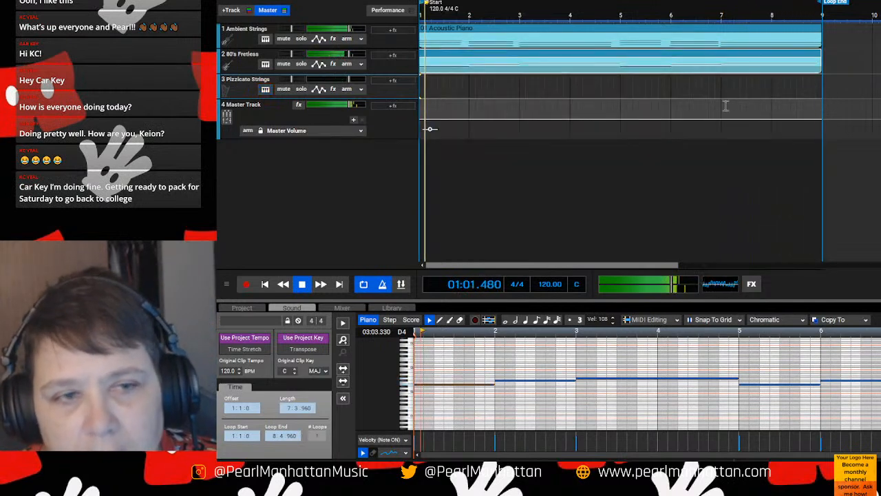
# - Arm the Pizzicato Strings track and record a melody over the eight-measure loop
pyautogui.click(346, 90)
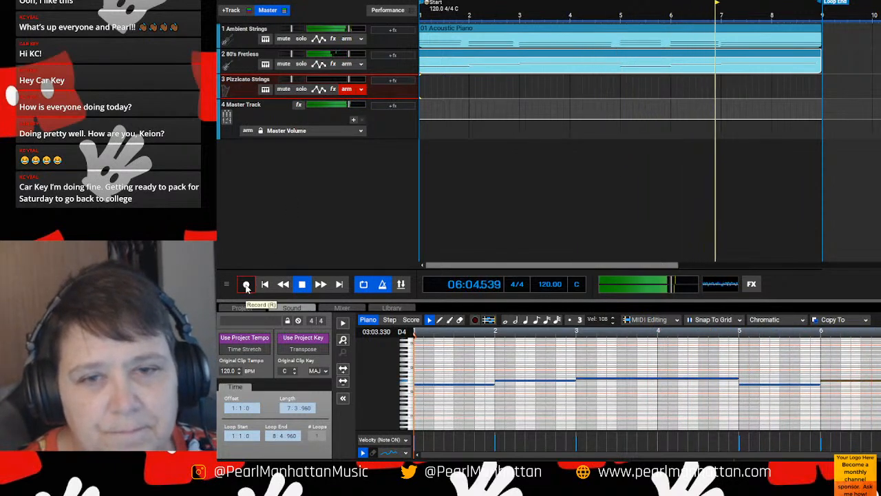
pyautogui.click(246, 284)
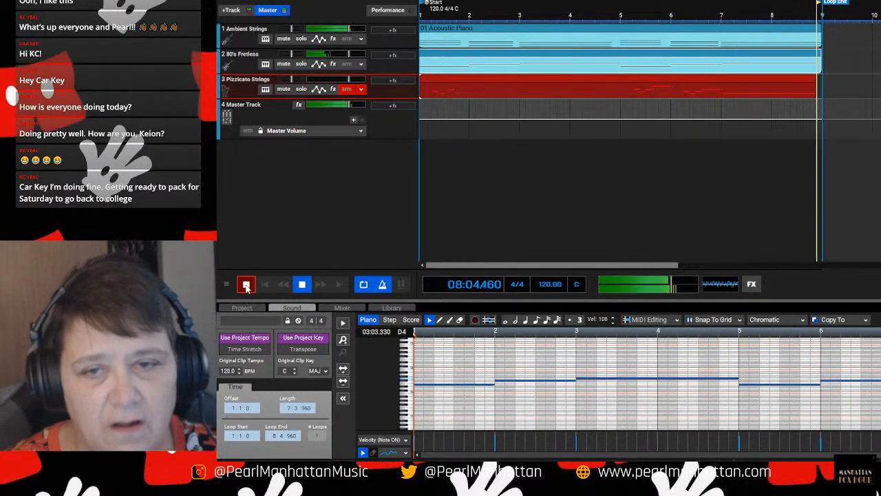
pyautogui.click(246, 285)
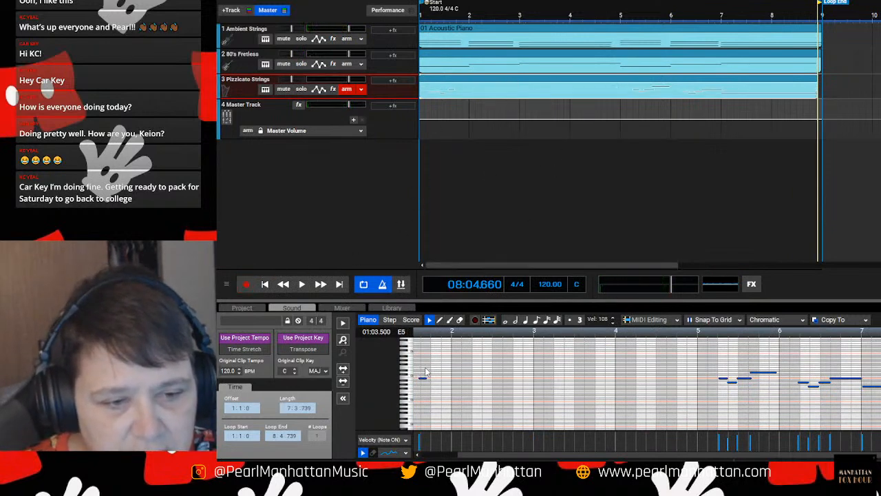
# - Delete the notes in the first two measures of the Pizzicato Strings part and tidy the note timing in measure 5
pyautogui.moveTo(636, 454); pyautogui.dragTo(555, 453)
pyautogui.moveTo(419, 353); pyautogui.dragTo(584, 430)
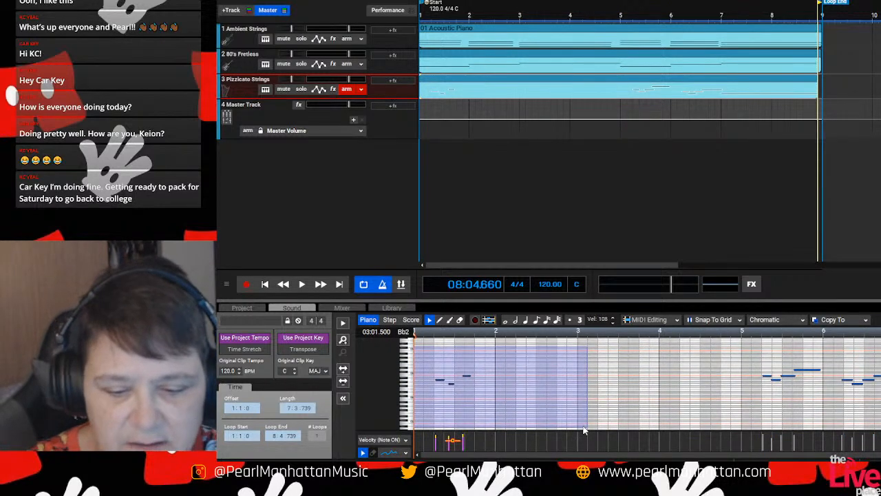
pyautogui.press('Delete')
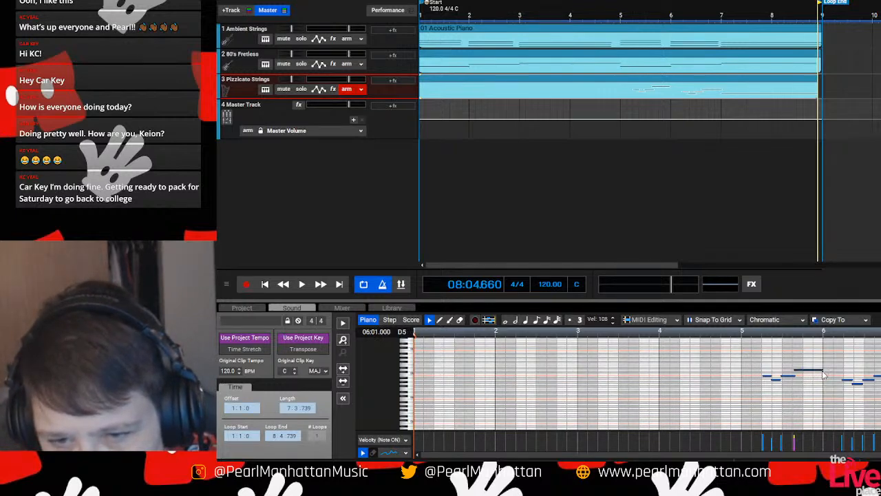
pyautogui.click(789, 379)
pyautogui.moveTo(789, 377); pyautogui.dragTo(792, 378)
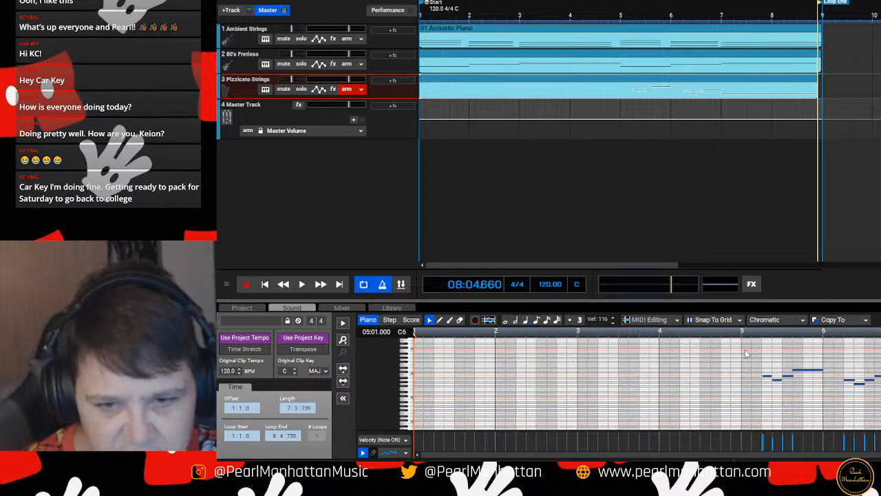
# - Copy the Pizzicato Strings notes from measure 5 onward to measure 1 and extend the copied long note to the start of measure 5
pyautogui.moveTo(745, 347); pyautogui.dragTo(880, 407)
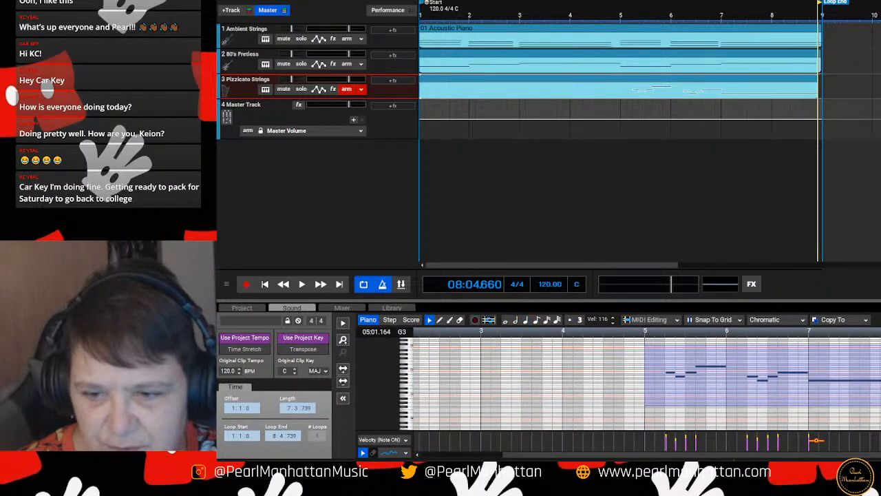
pyautogui.rightClick(843, 355)
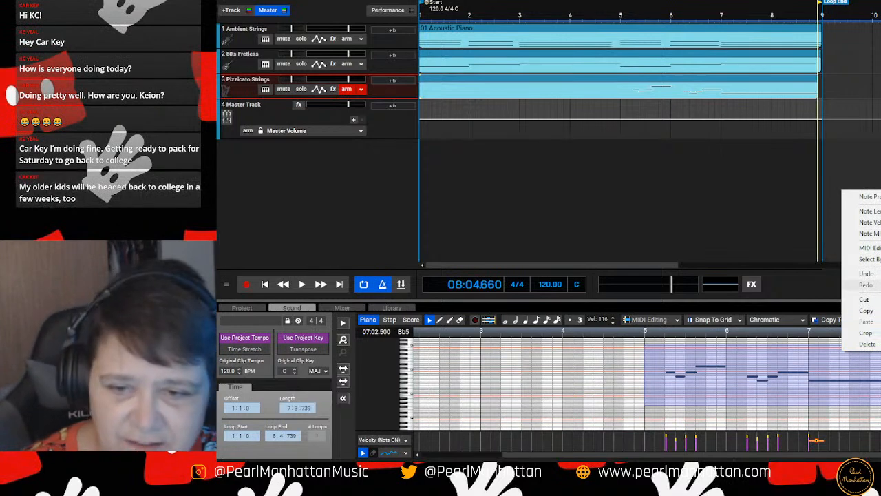
pyautogui.click(867, 310)
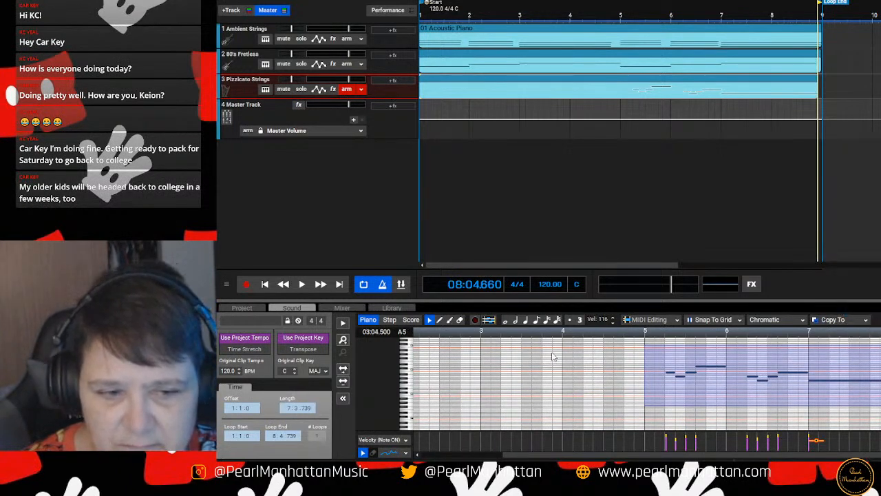
pyautogui.moveTo(555, 456); pyautogui.dragTo(445, 452)
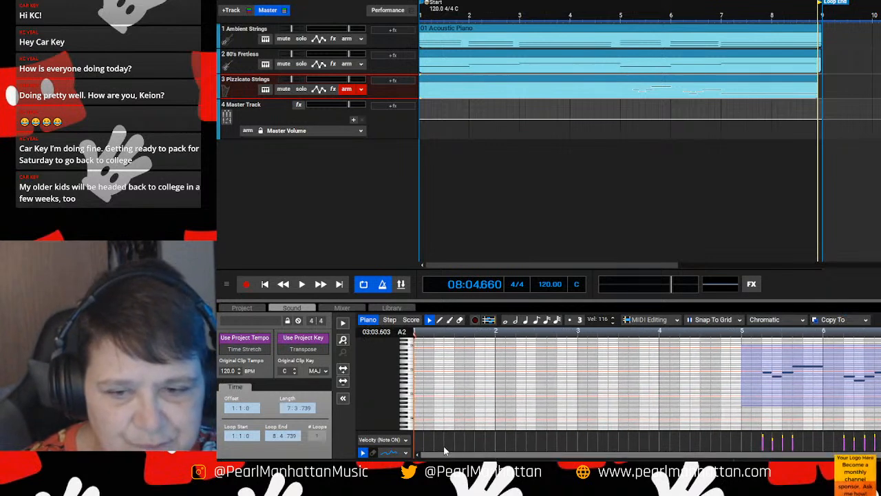
pyautogui.click(416, 365)
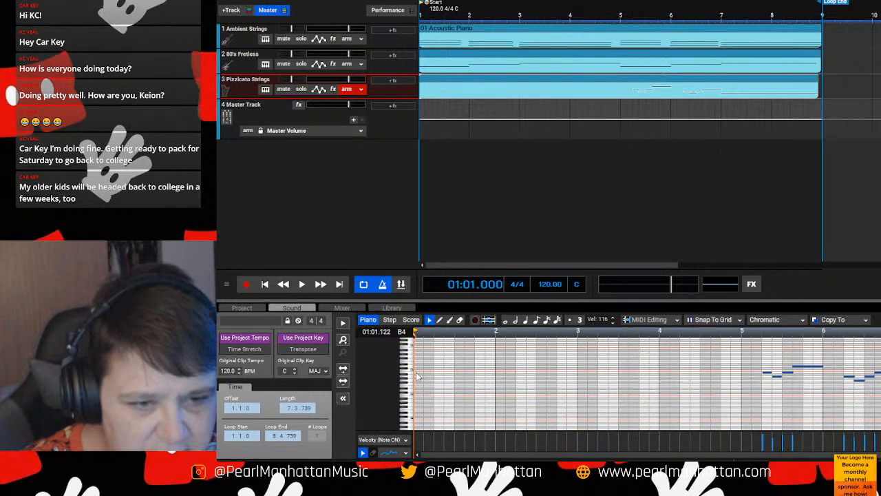
pyautogui.rightClick(418, 375)
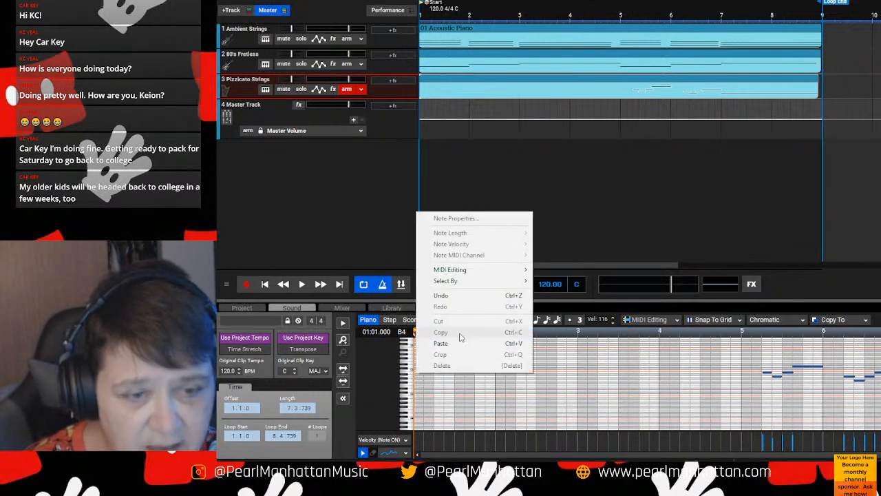
pyautogui.click(456, 346)
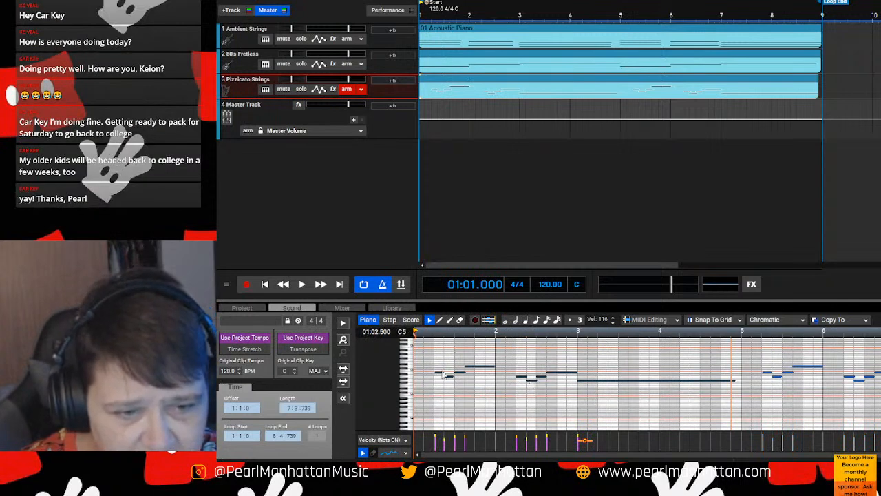
pyautogui.click(439, 374)
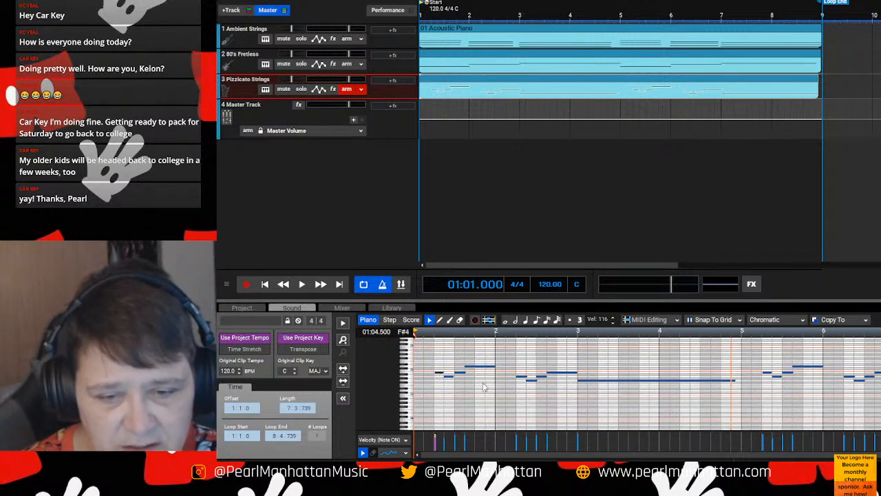
pyautogui.moveTo(734, 380); pyautogui.dragTo(742, 381)
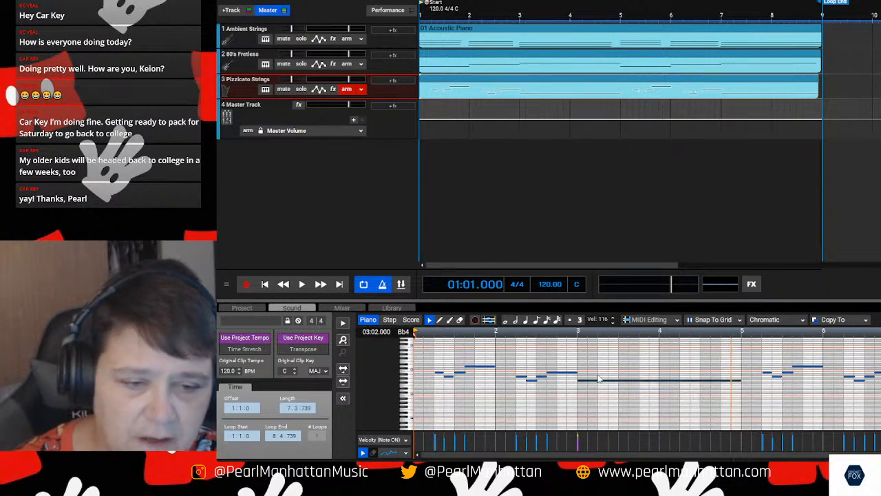
# - Disarm the Pizzicato Strings track and extend its clip to the loop end at measure 9
pyautogui.click(346, 91)
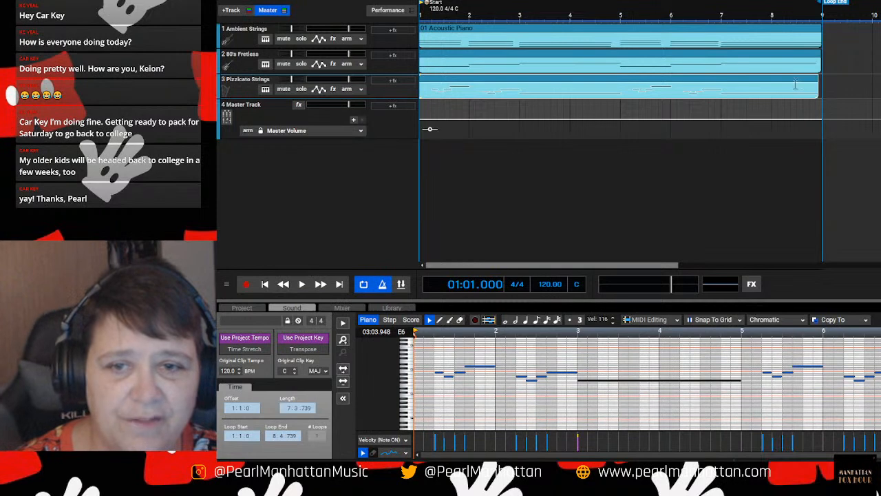
pyautogui.moveTo(817, 79); pyautogui.dragTo(823, 79)
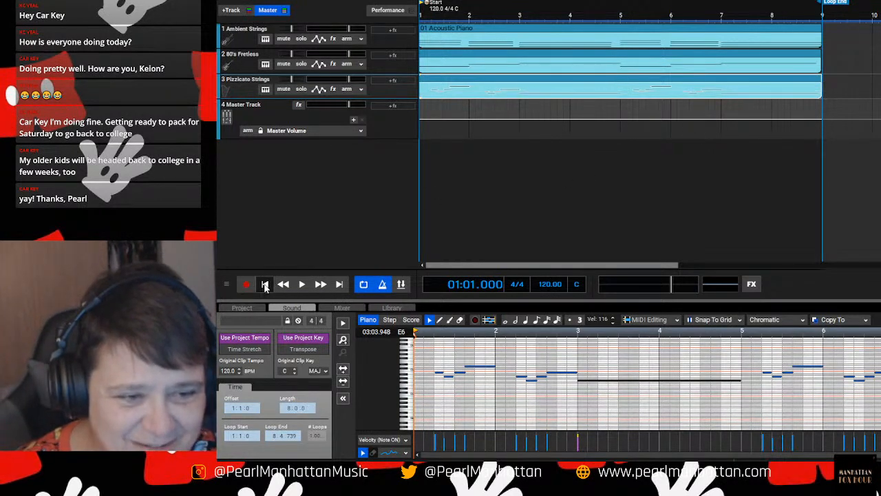
# - Play the loop and lower the Ambient Strings volume in the mixer to about -6 dB
pyautogui.click(303, 285)
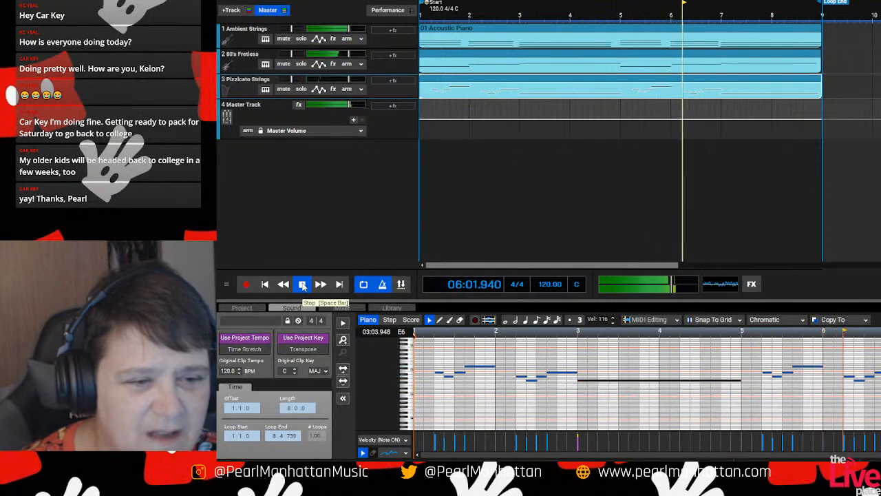
pyautogui.click(342, 307)
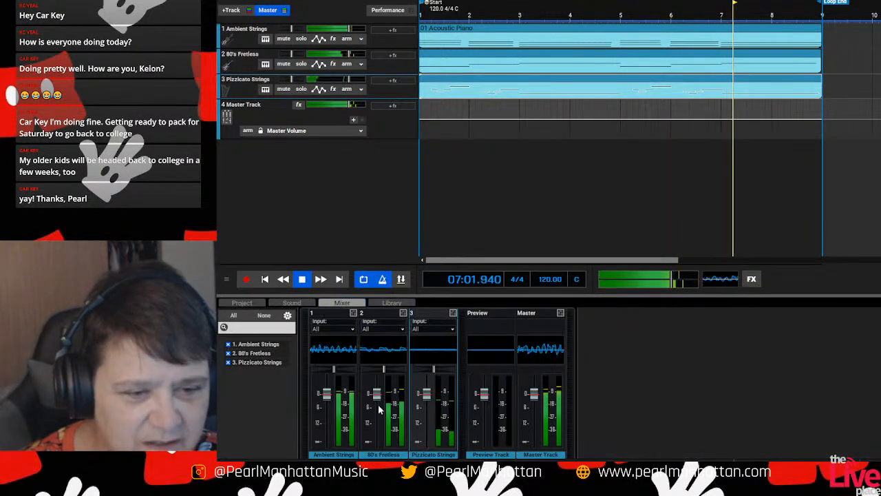
pyautogui.moveTo(326, 393); pyautogui.dragTo(328, 409)
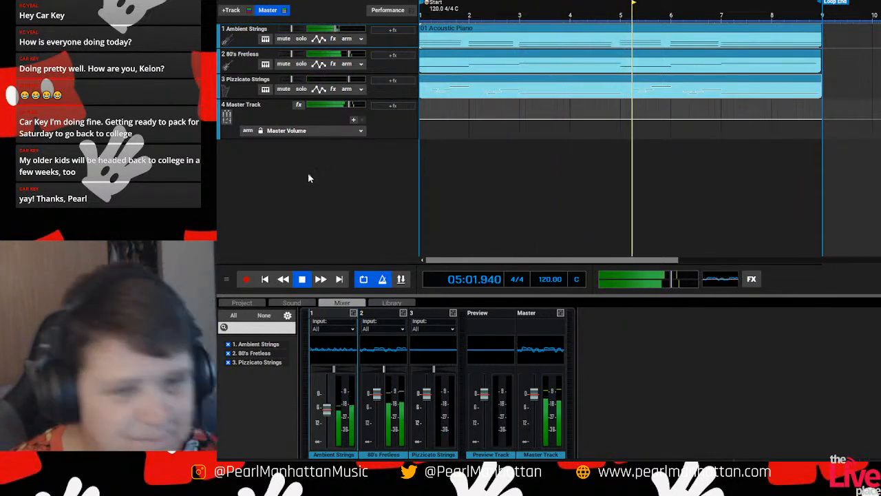
# - Add a fourth virtual instrument track and move it between the Pizzicato Strings track and the Master Track
pyautogui.rightClick(268, 156)
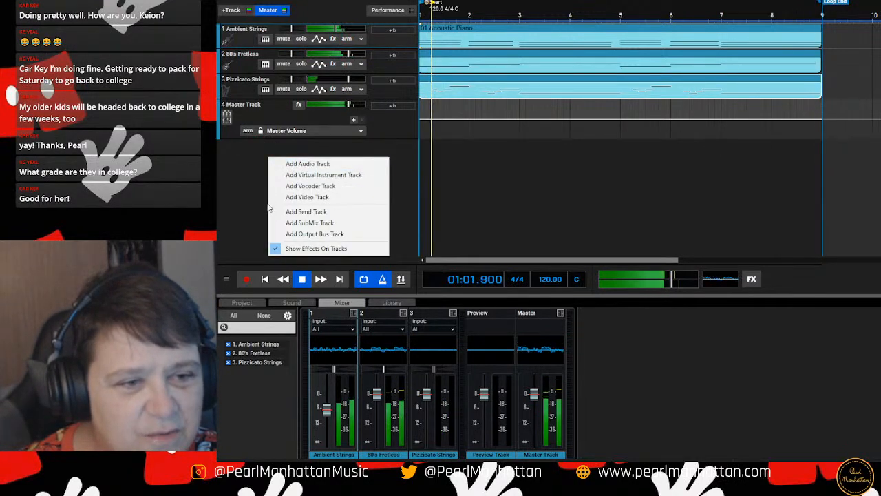
pyautogui.click(302, 175)
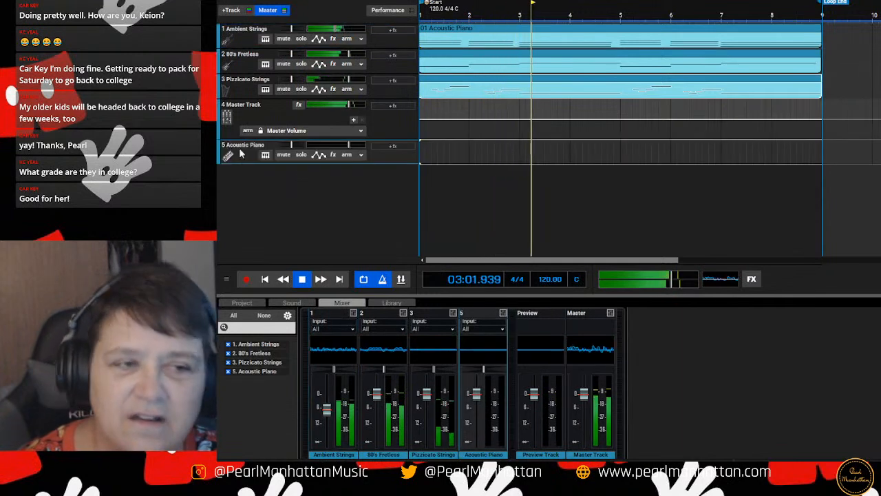
pyautogui.moveTo(245, 150); pyautogui.dragTo(250, 115)
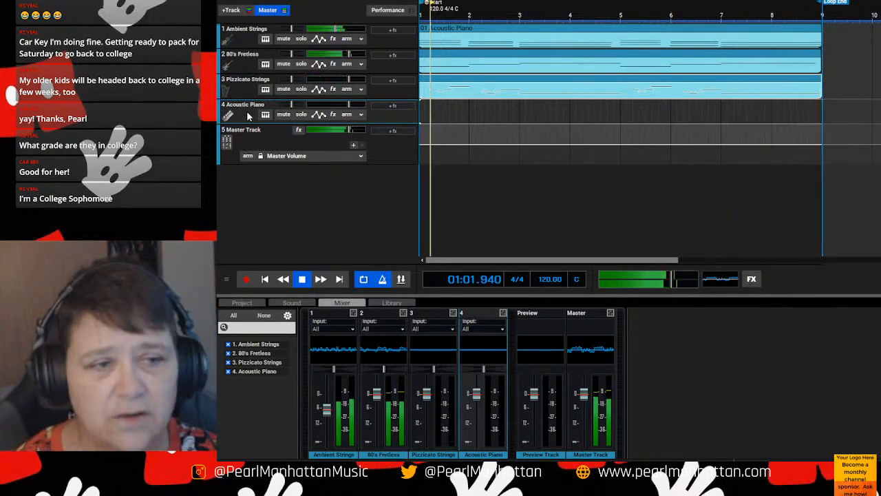
# - Change the fourth track's instrument to Big Brass from the Brass category
pyautogui.rightClick(279, 198)
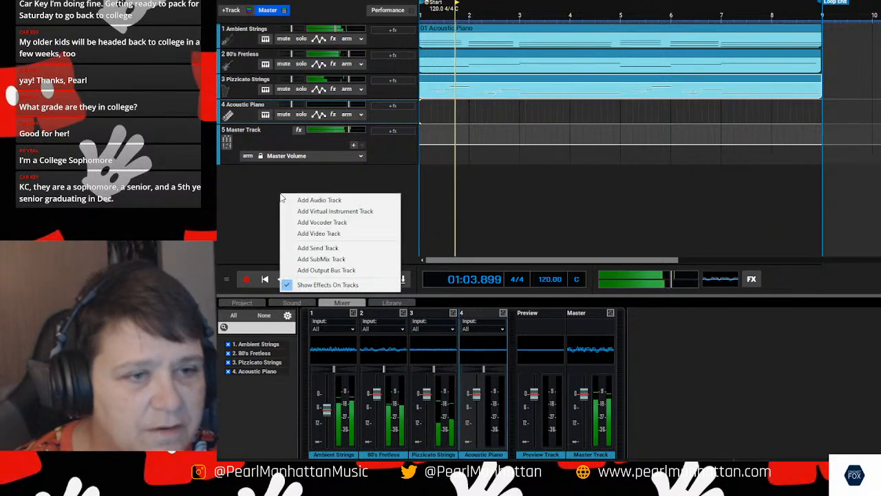
pyautogui.click(244, 116)
pyautogui.rightClick(245, 116)
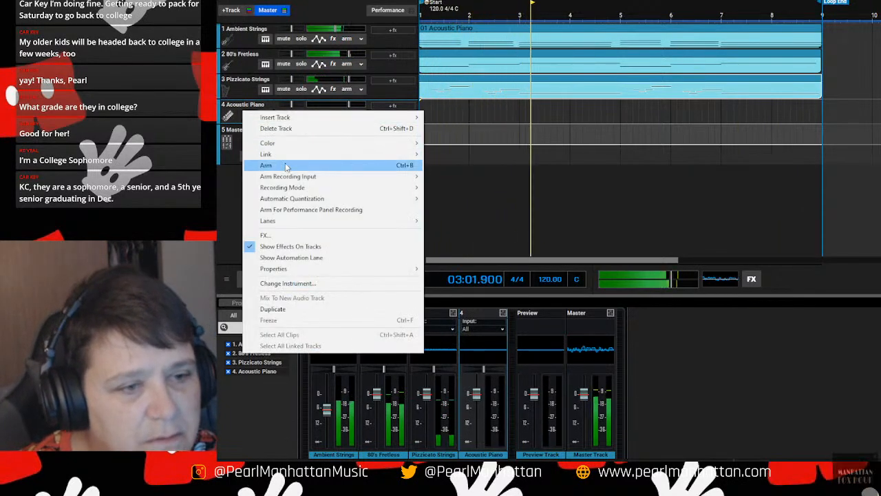
pyautogui.click(289, 283)
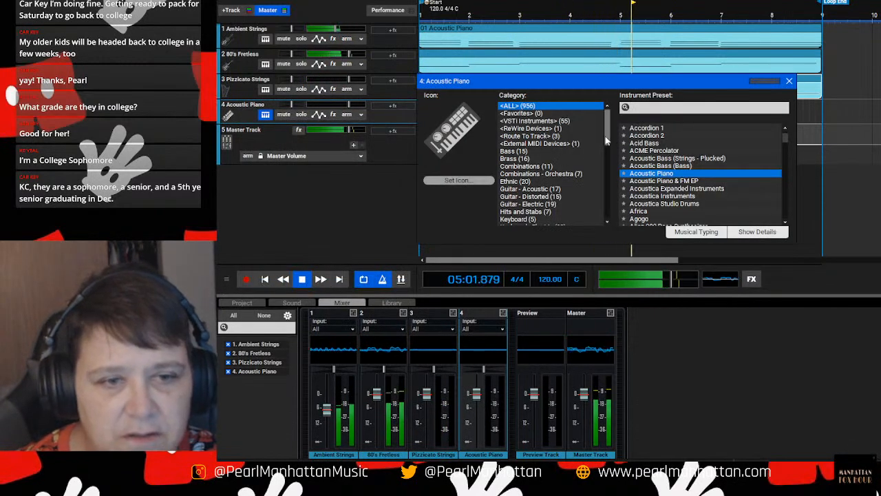
pyautogui.click(528, 160)
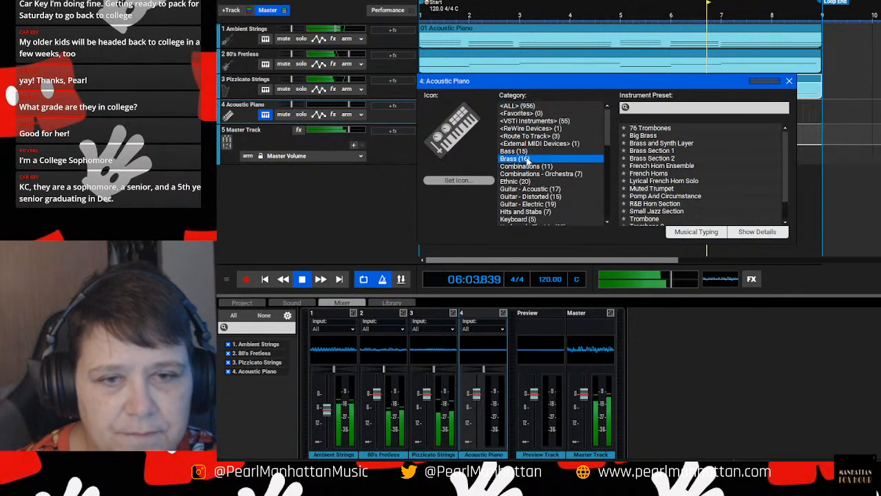
pyautogui.click(644, 136)
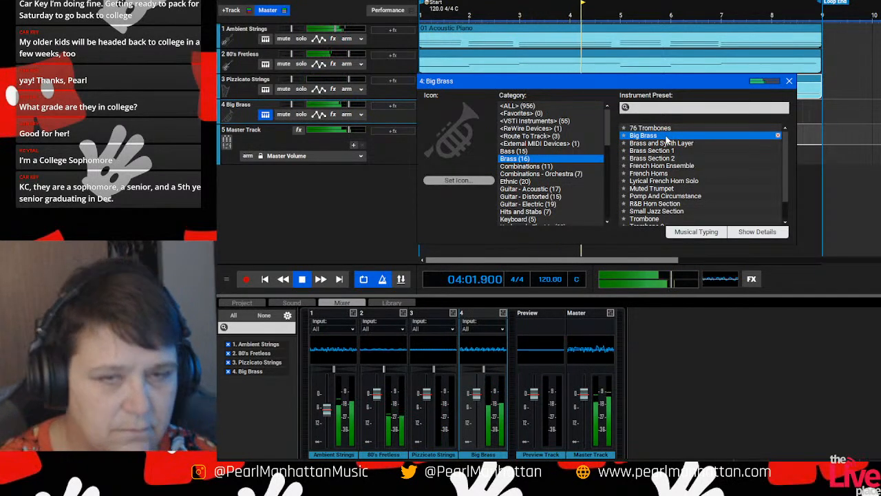
pyautogui.click(789, 82)
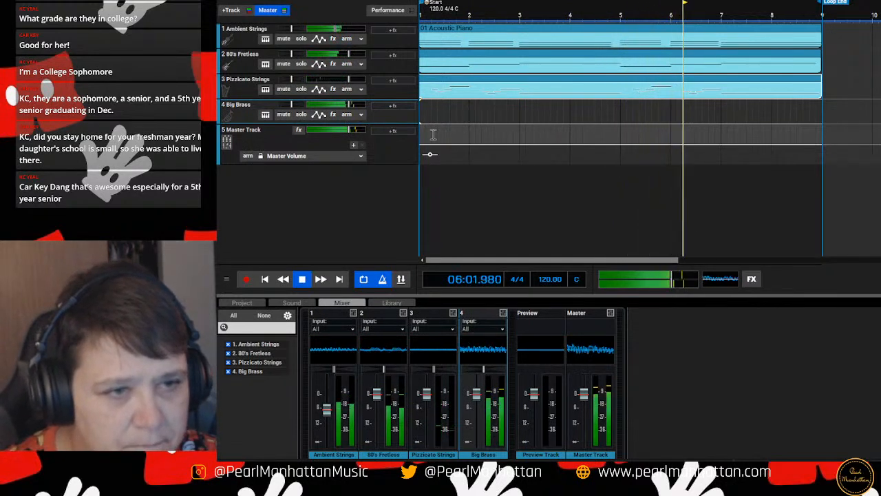
# - Arm the Big Brass track and record a part over the eight-measure loop
pyautogui.click(346, 115)
pyautogui.click(245, 278)
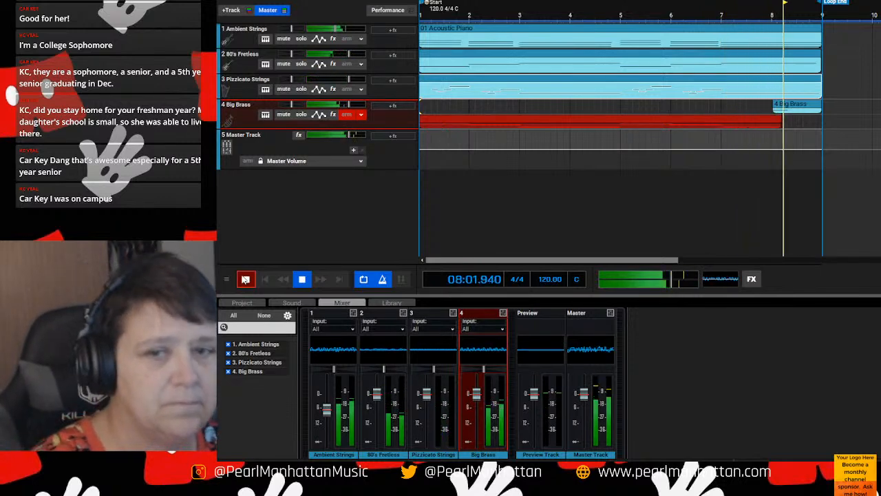
pyautogui.click(245, 278)
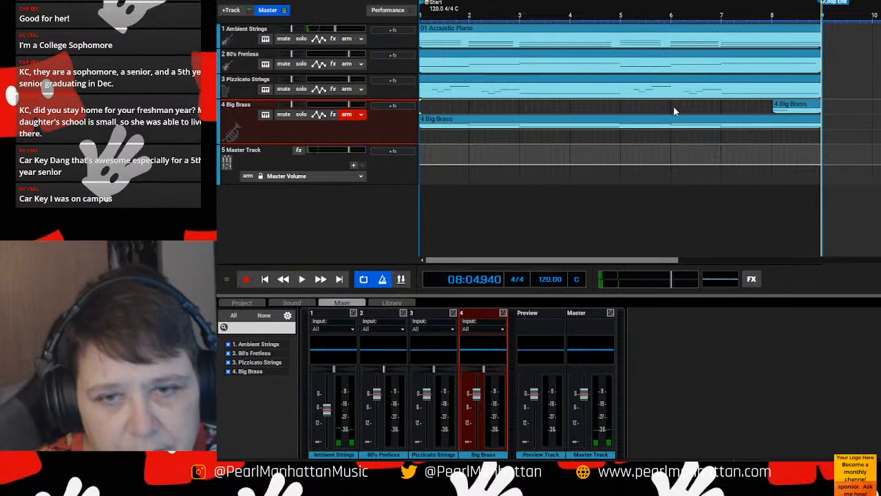
# - Delete the stray short Big Brass clip in measure 8 and remove the track's empty lanes
pyautogui.click(805, 107)
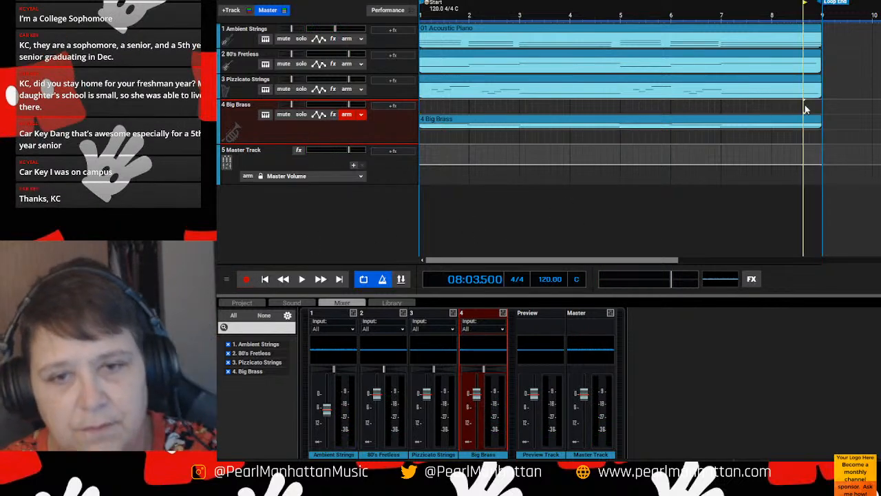
pyautogui.rightClick(733, 123)
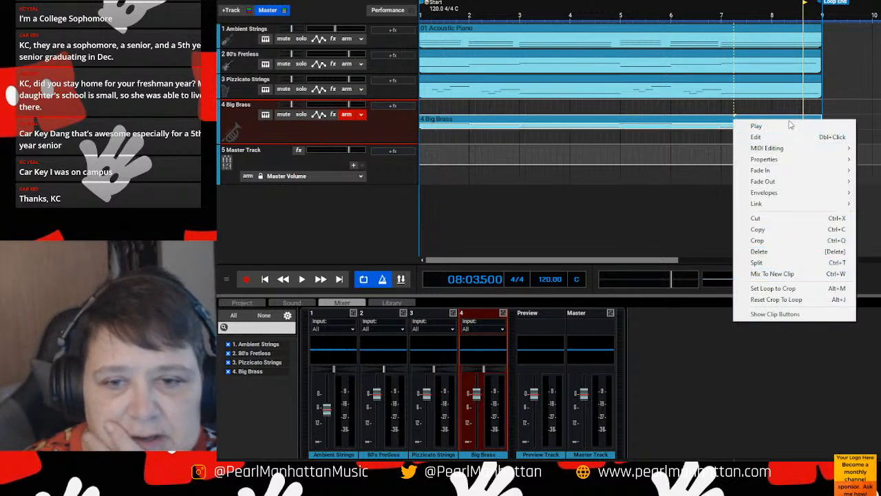
pyautogui.click(676, 109)
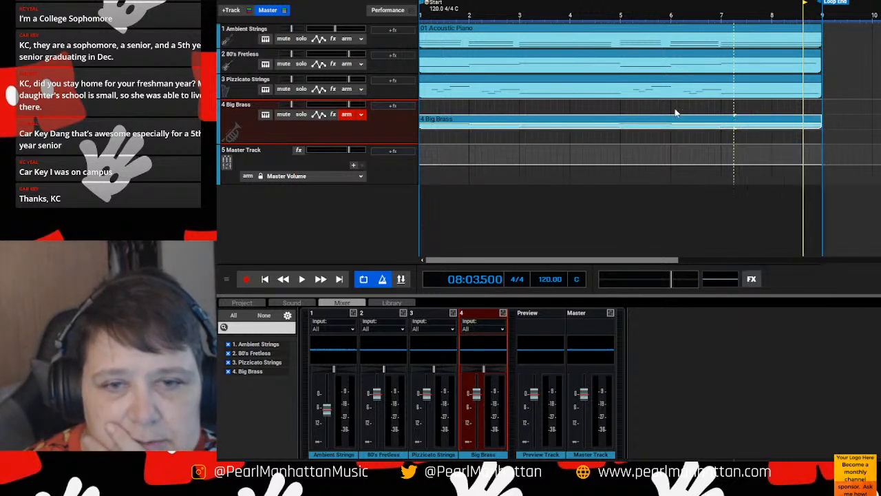
pyautogui.rightClick(676, 108)
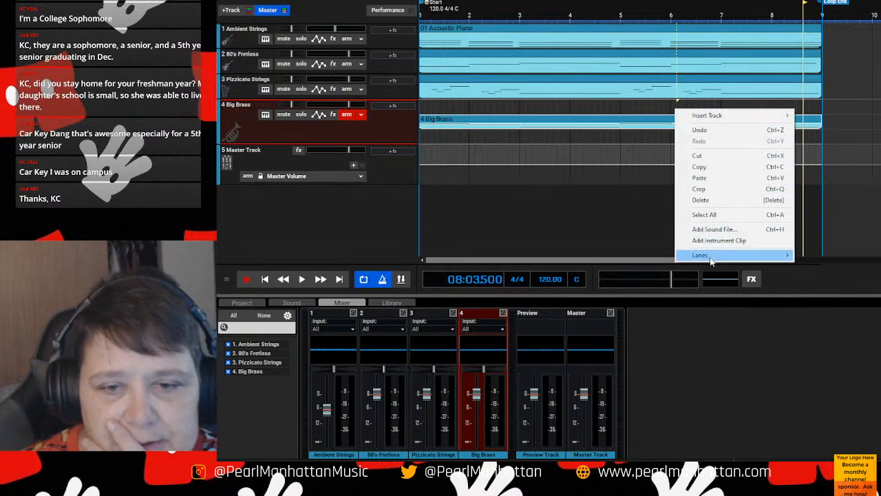
pyautogui.moveTo(709, 255)
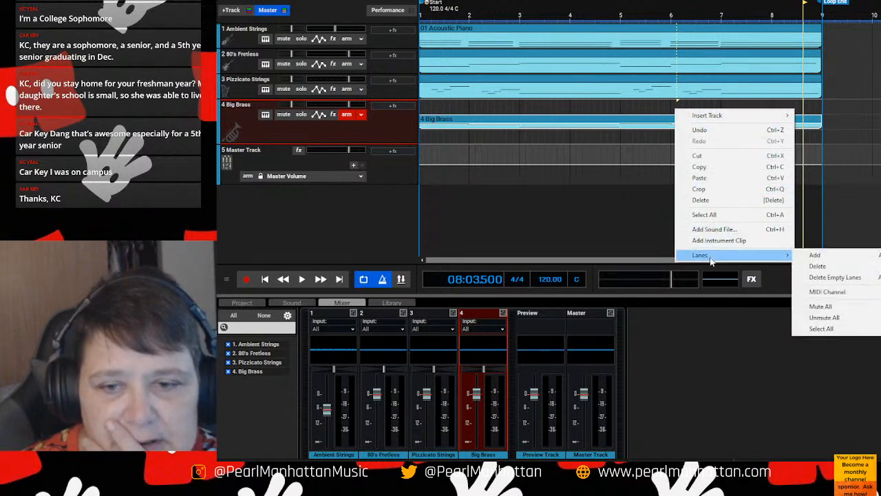
pyautogui.click(829, 277)
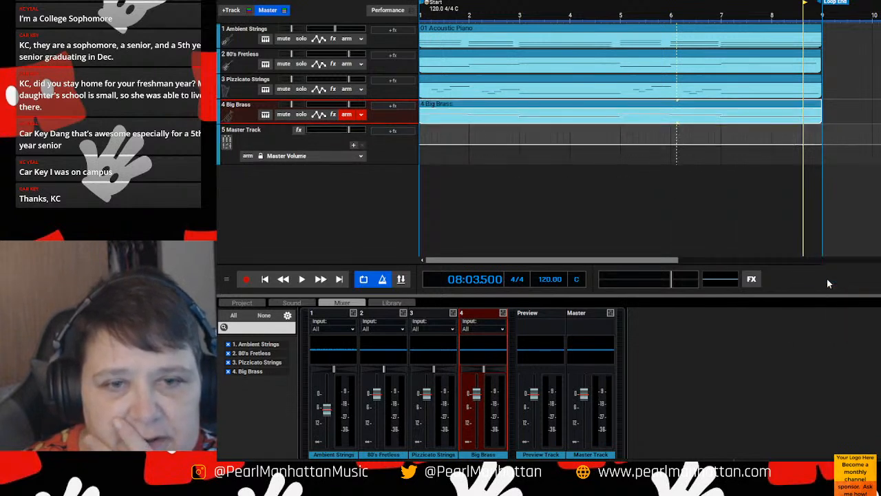
# - Check the Big Brass clip's notes through measure 7 in the piano roll and disarm the Big Brass track
pyautogui.doubleClick(532, 113)
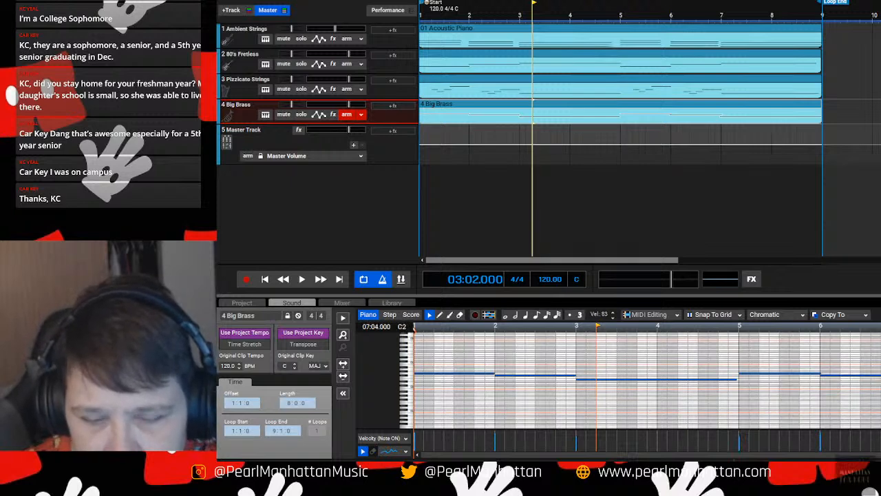
pyautogui.moveTo(694, 455); pyautogui.dragTo(781, 455)
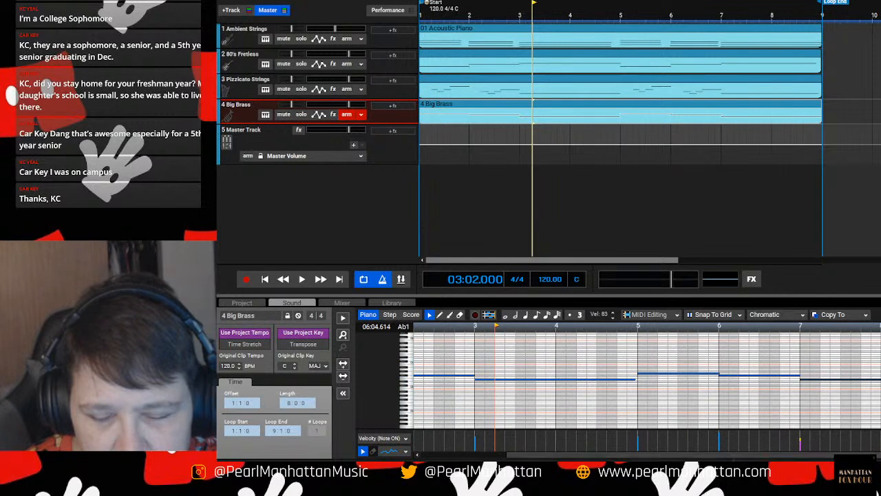
pyautogui.click(349, 114)
# - Add another virtual instrument track and, with the loop playing, move it between the Big Brass track and the Master Track
pyautogui.rightClick(255, 181)
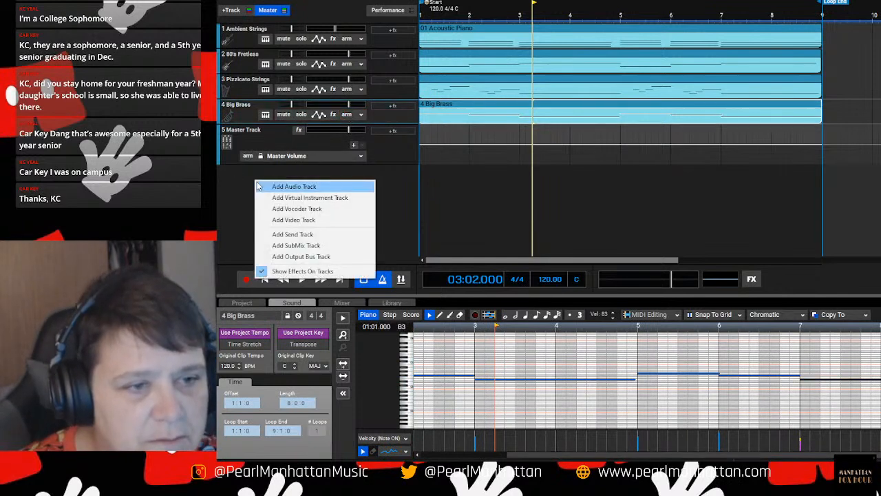
pyautogui.click(295, 197)
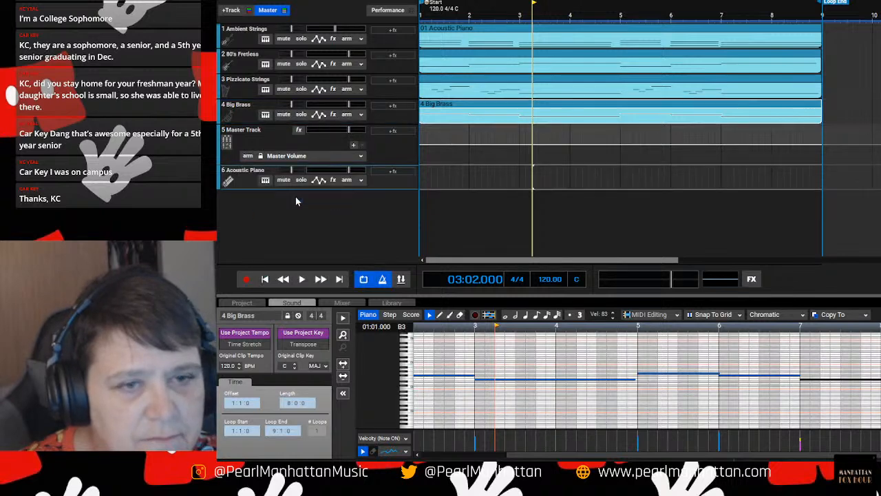
pyautogui.click(303, 279)
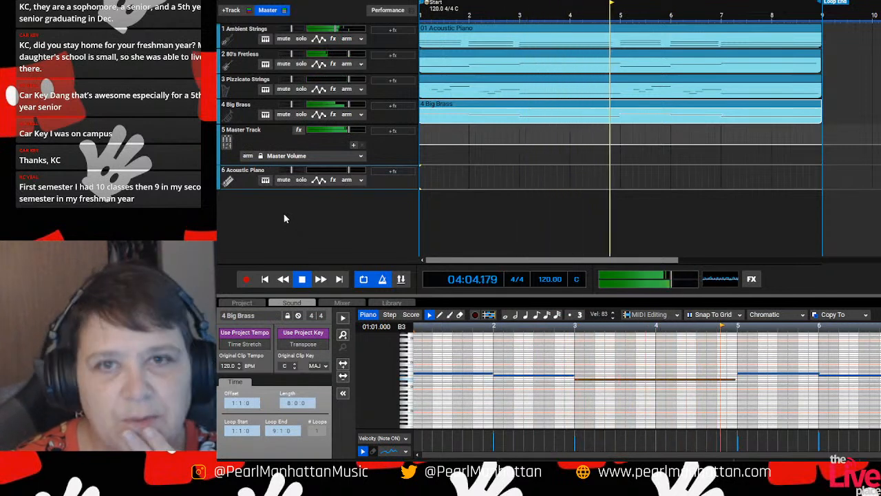
pyautogui.moveTo(250, 181); pyautogui.dragTo(250, 141)
# - Change the fifth track's instrument to Ethereal Vox from the Voice category
pyautogui.rightClick(248, 141)
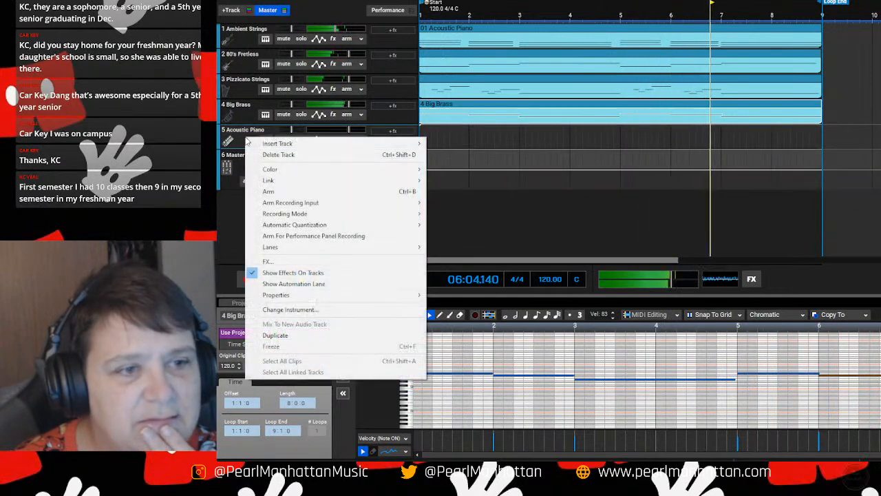
pyautogui.click(289, 310)
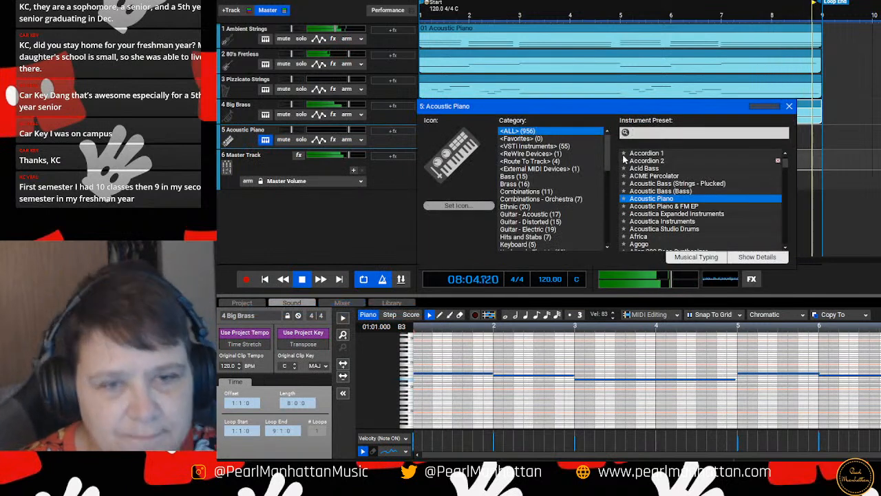
pyautogui.click(601, 154)
pyautogui.moveTo(608, 155); pyautogui.dragTo(604, 254)
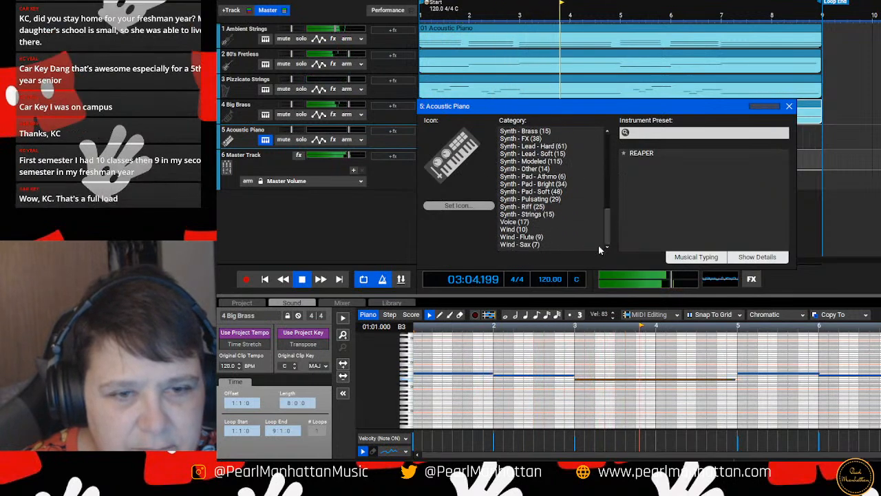
pyautogui.click(546, 216)
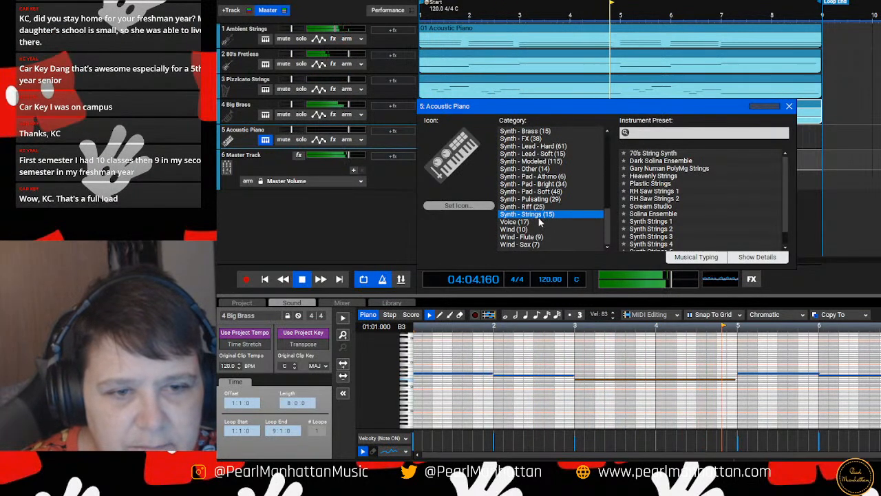
pyautogui.click(541, 222)
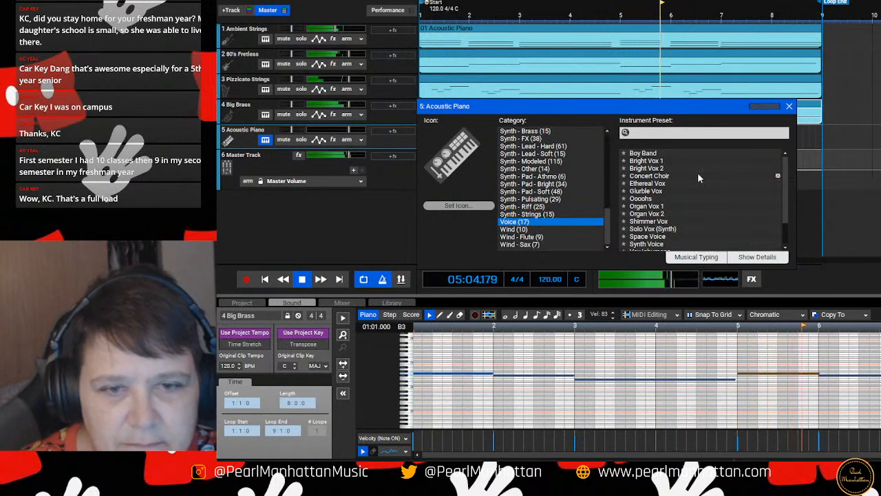
pyautogui.click(665, 185)
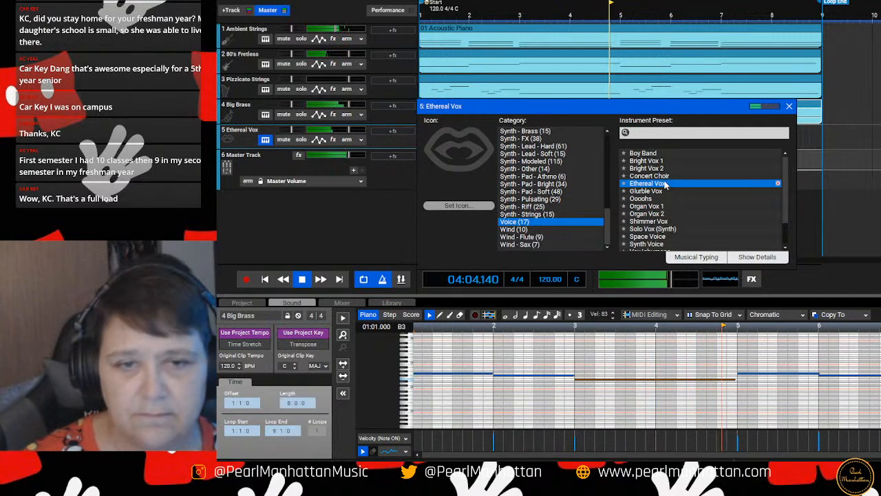
pyautogui.click(791, 105)
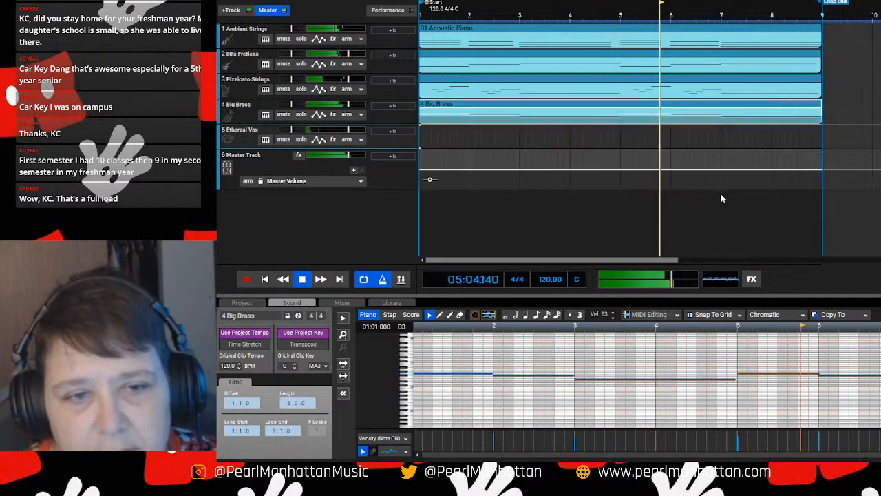
# - Arm the Ethereal Vox track and record a part over the eight-measure loop
pyautogui.click(347, 139)
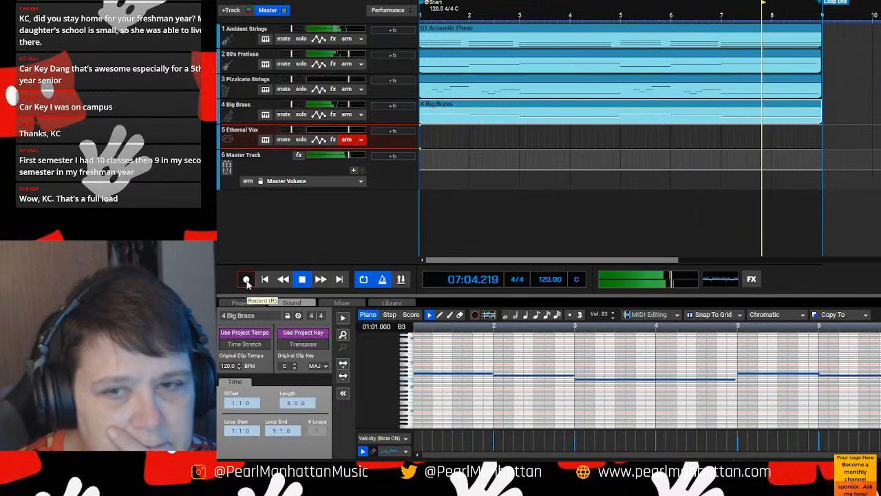
pyautogui.click(246, 279)
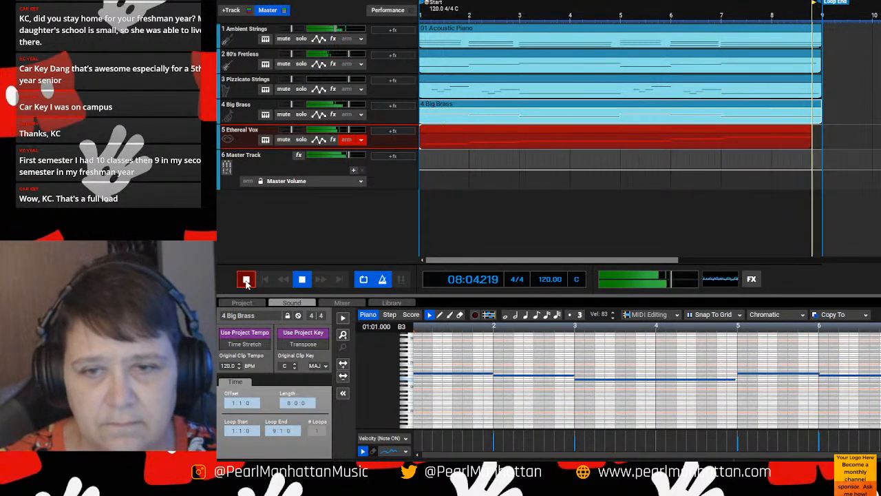
pyautogui.click(245, 280)
# - Remove the empty lanes from the Ethereal Vox track
pyautogui.rightClick(594, 148)
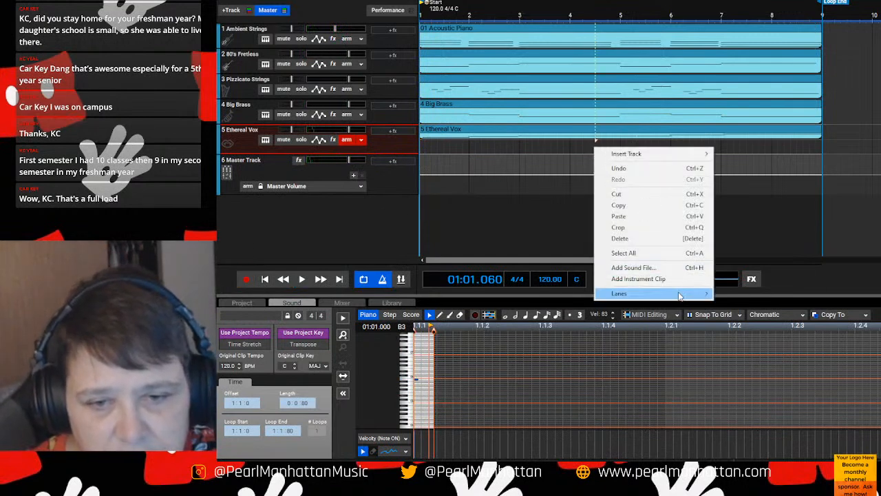
pyautogui.moveTo(678, 295)
pyautogui.click(736, 303)
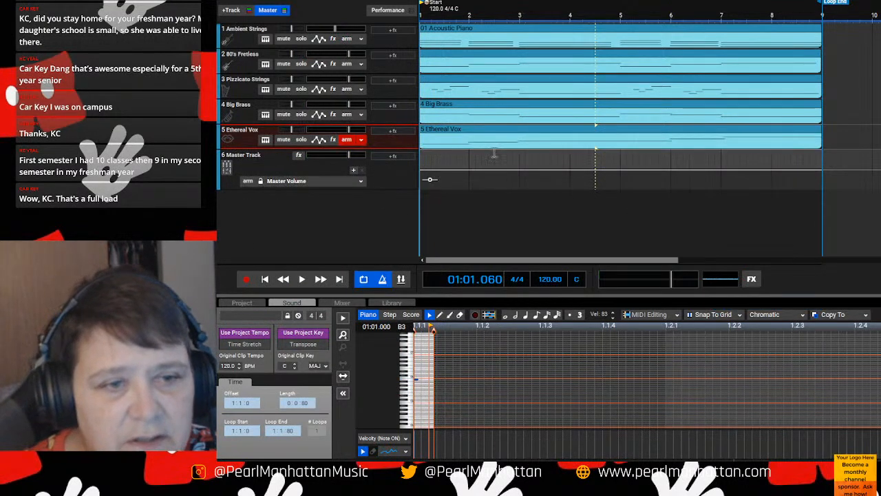
# - Align the Ethereal Vox clip's long notes to the starts of measures 3 and 5, and disarm the track
pyautogui.click(509, 136)
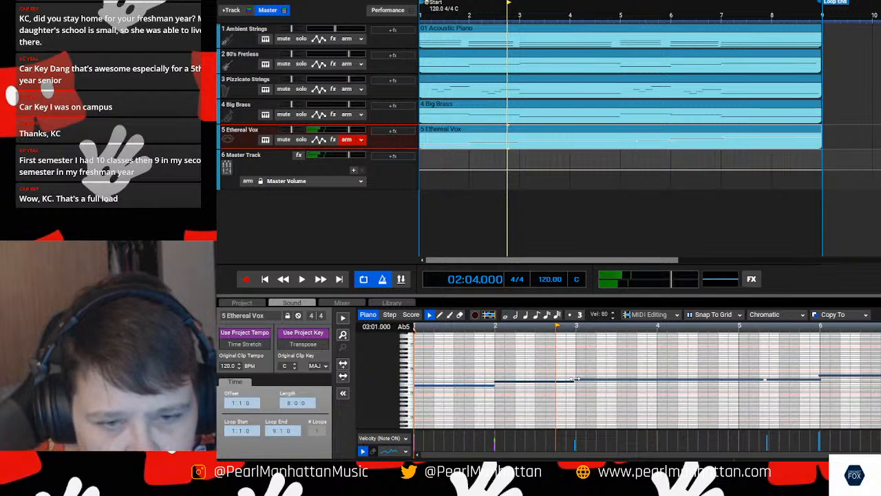
pyautogui.moveTo(597, 381); pyautogui.dragTo(586, 380)
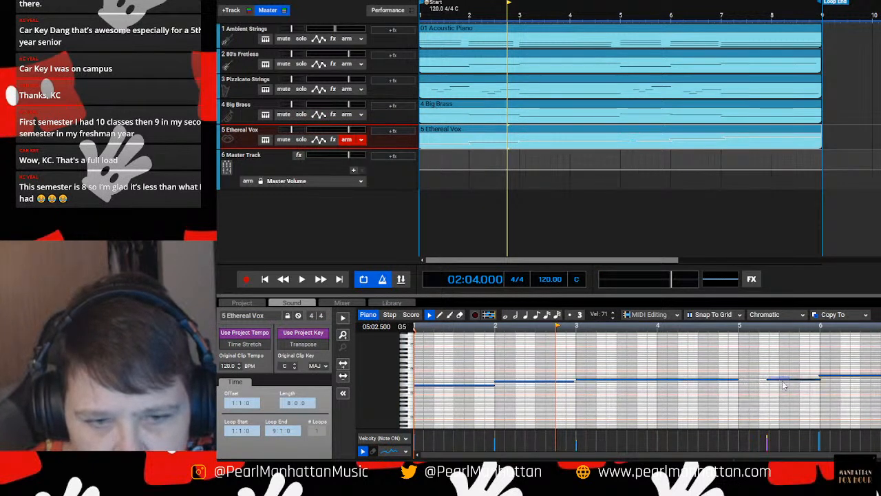
pyautogui.moveTo(801, 383); pyautogui.dragTo(773, 385)
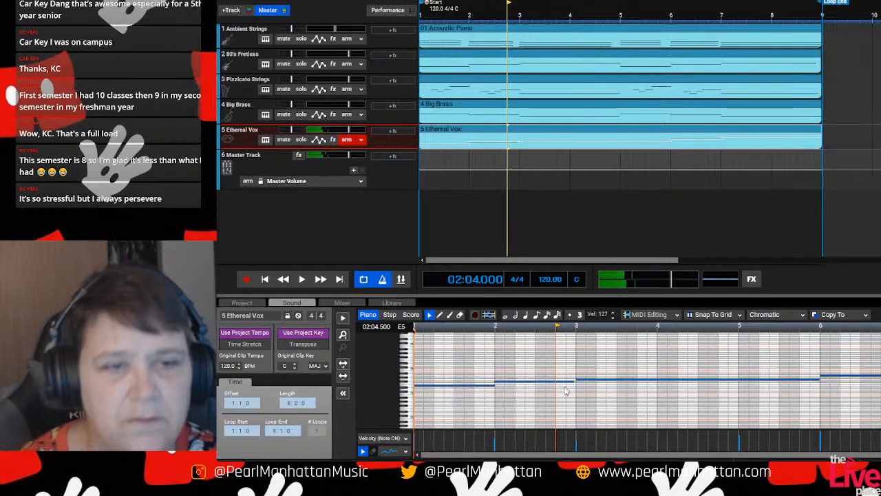
pyautogui.click(346, 140)
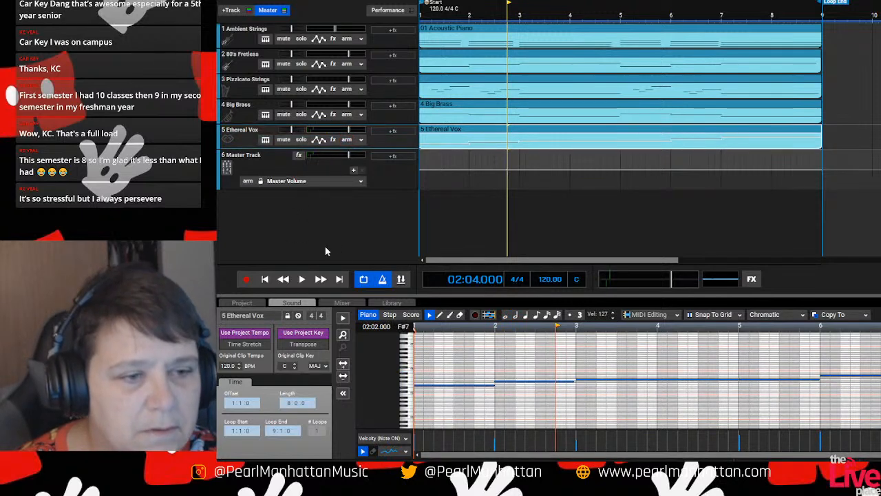
# - Play the full eight-measure loop and add an audio track below the Master Track
pyautogui.click(303, 279)
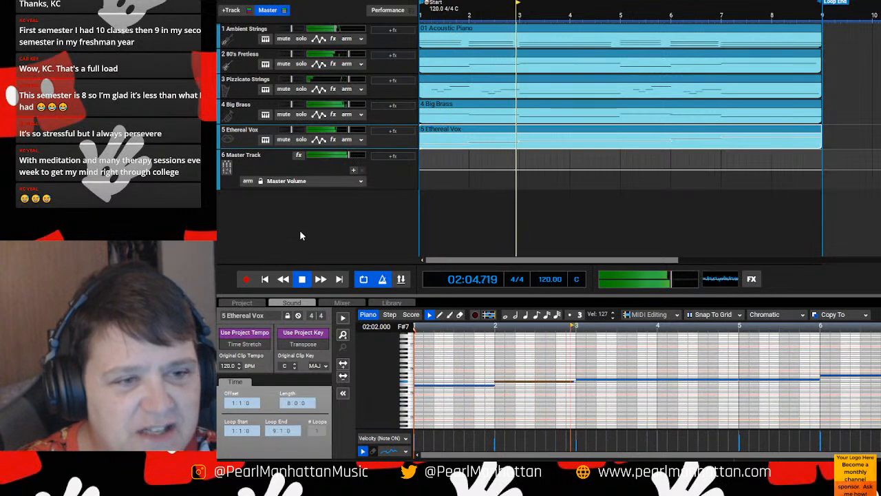
pyautogui.rightClick(291, 210)
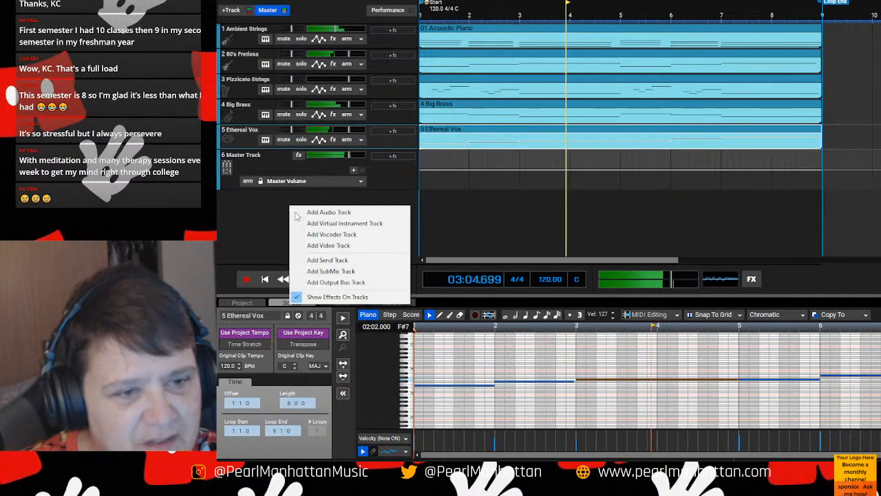
pyautogui.click(340, 212)
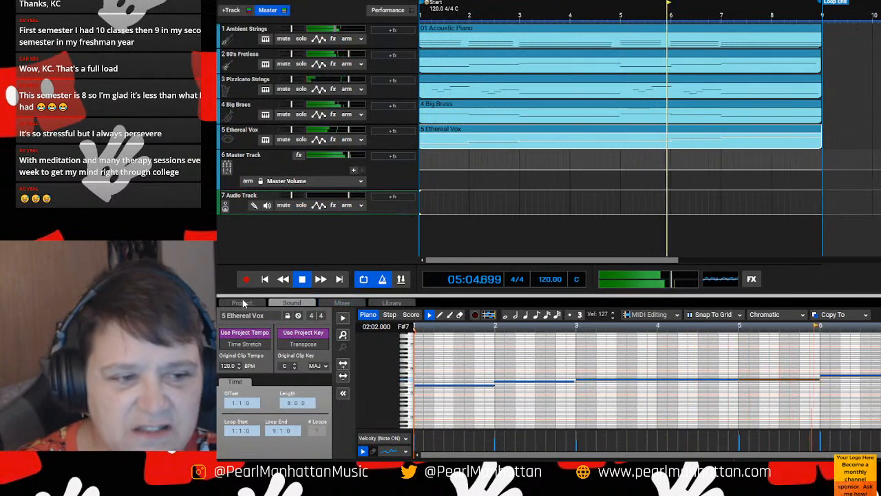
# - Open the loop library, sort it by Style and list the Acoustic Rock loops
pyautogui.click(389, 303)
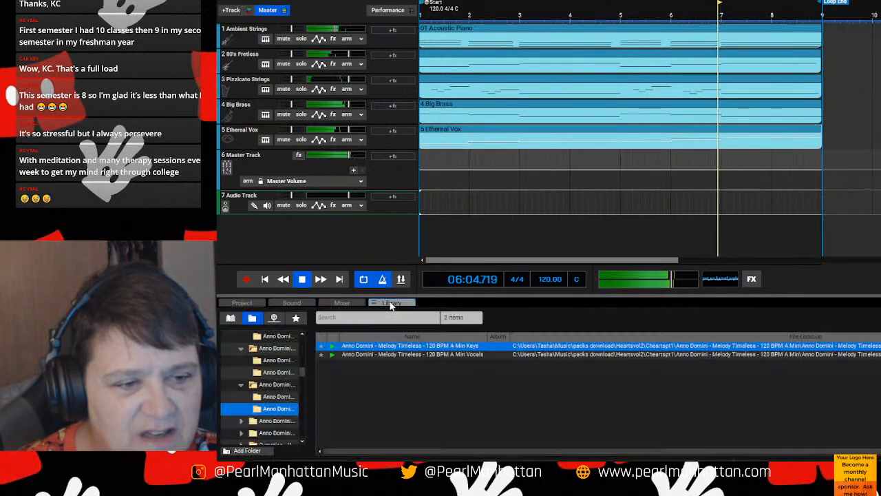
pyautogui.click(230, 318)
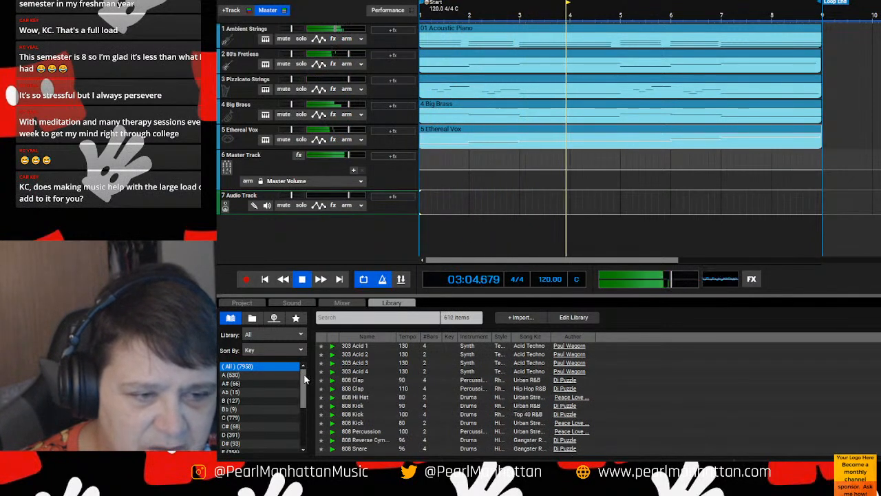
pyautogui.click(301, 350)
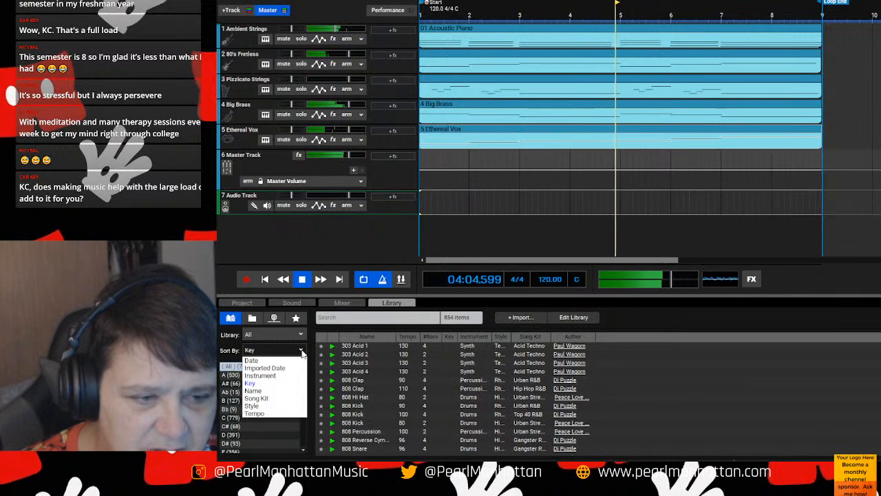
pyautogui.click(279, 406)
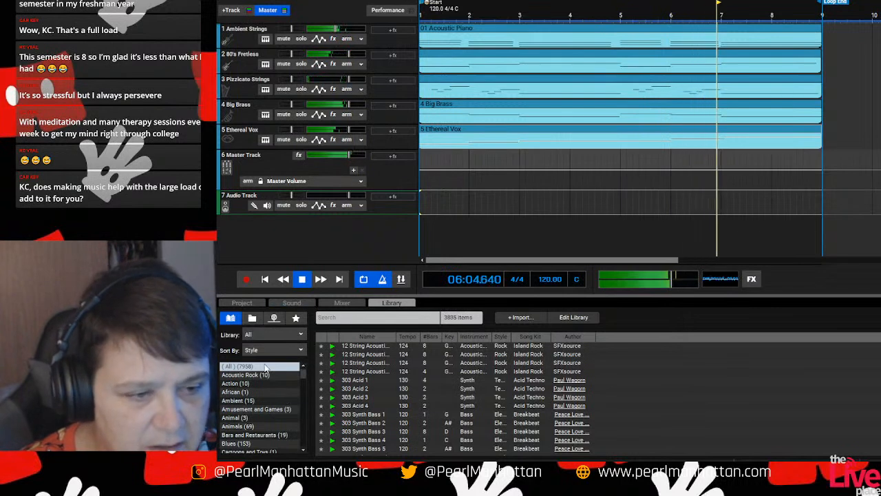
pyautogui.moveTo(303, 377)
pyautogui.mouseDown()
pyautogui.moveTo(308, 389)
pyautogui.moveTo(307, 373)
pyautogui.mouseUp()
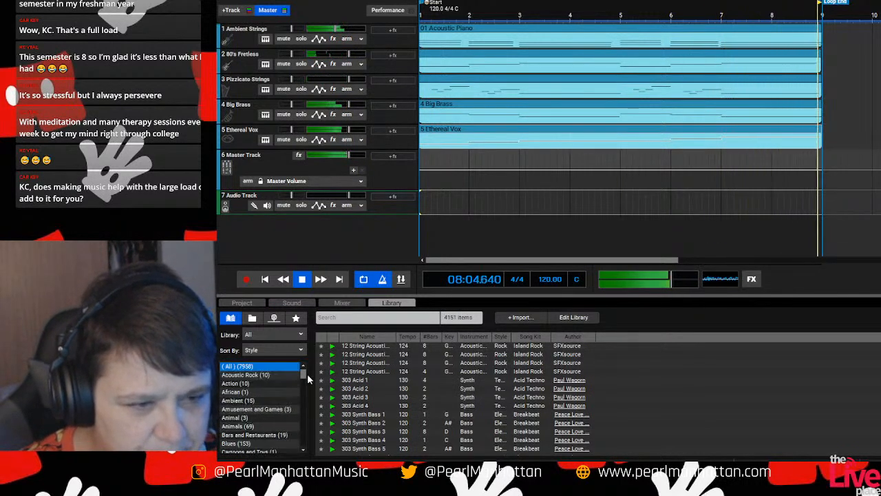
pyautogui.click(269, 376)
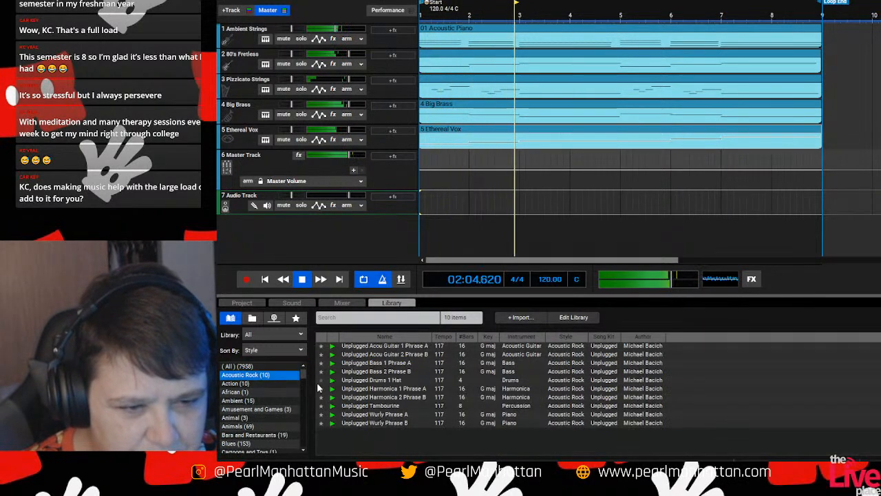
# - Sort the full loop library by Instrument and list the Drums loops
pyautogui.click(301, 335)
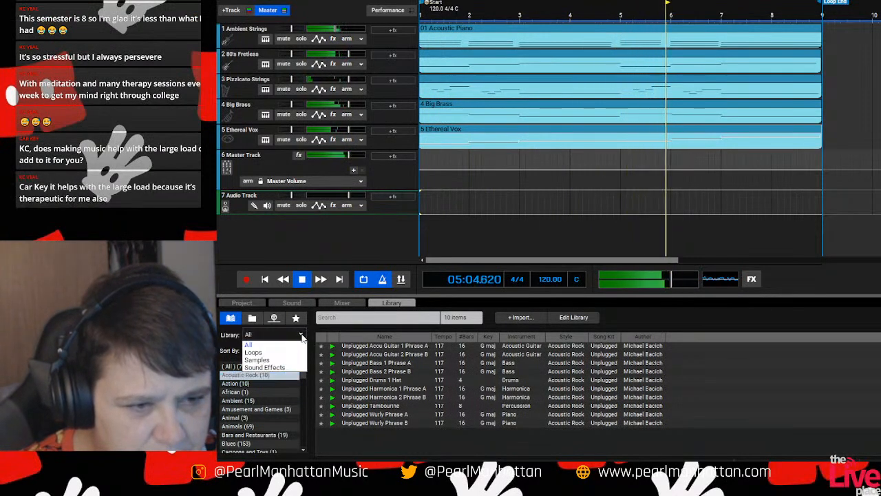
pyautogui.click(301, 335)
pyautogui.click(301, 351)
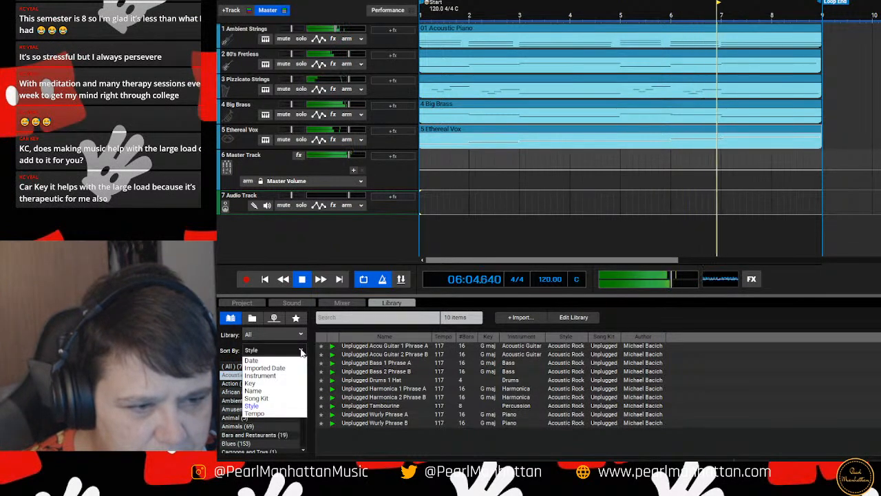
pyautogui.click(281, 391)
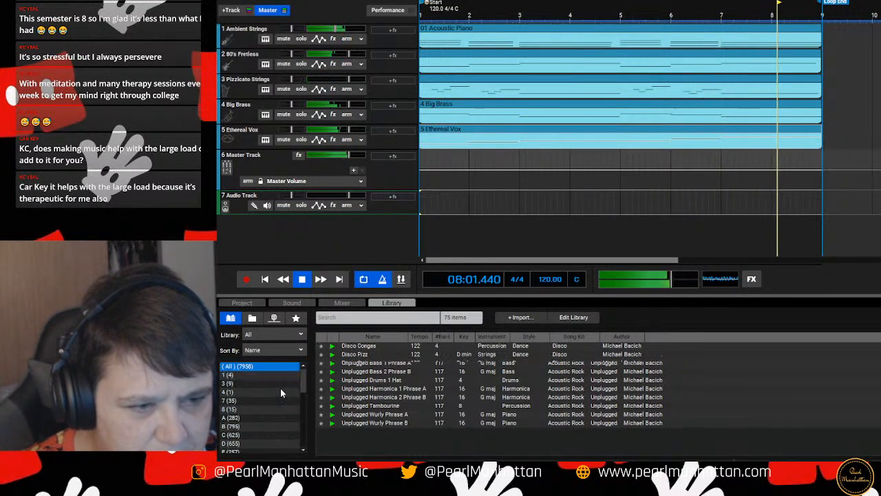
pyautogui.click(300, 351)
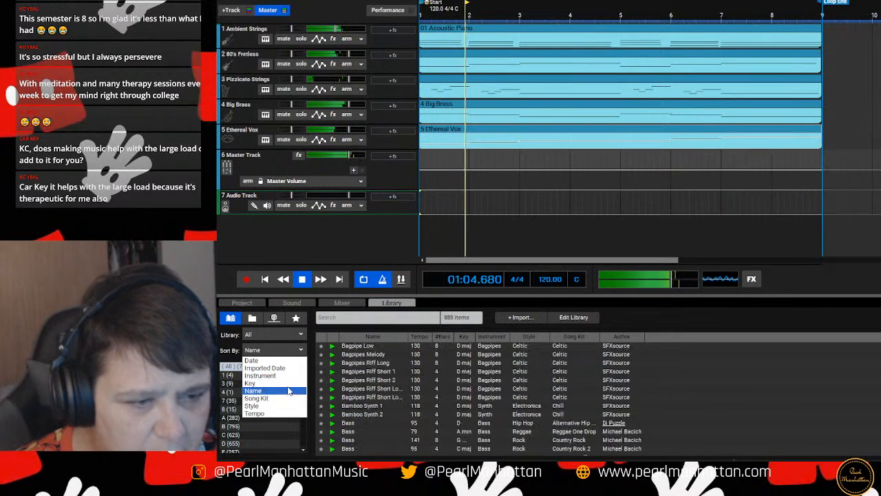
pyautogui.click(289, 377)
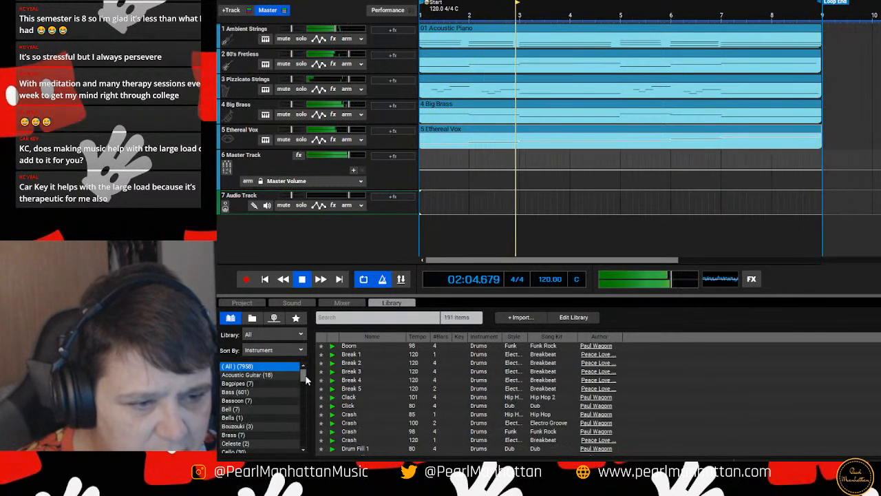
pyautogui.scroll(-5, 289, 389)
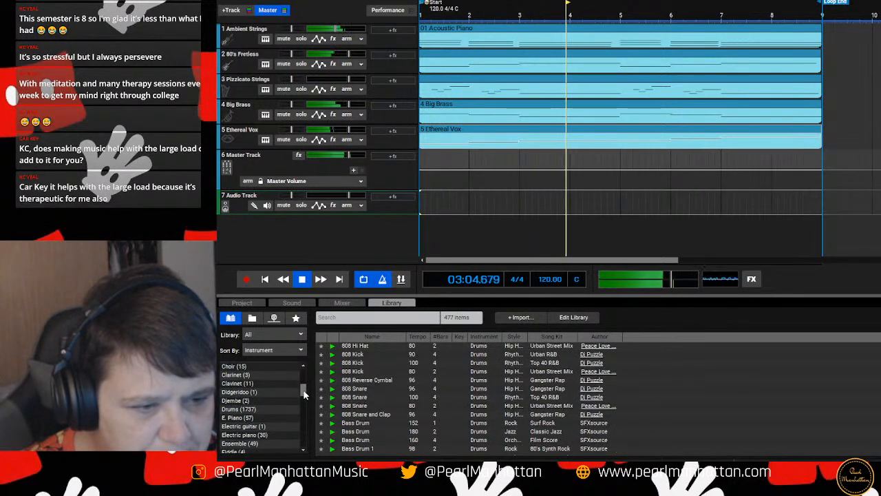
pyautogui.click(258, 408)
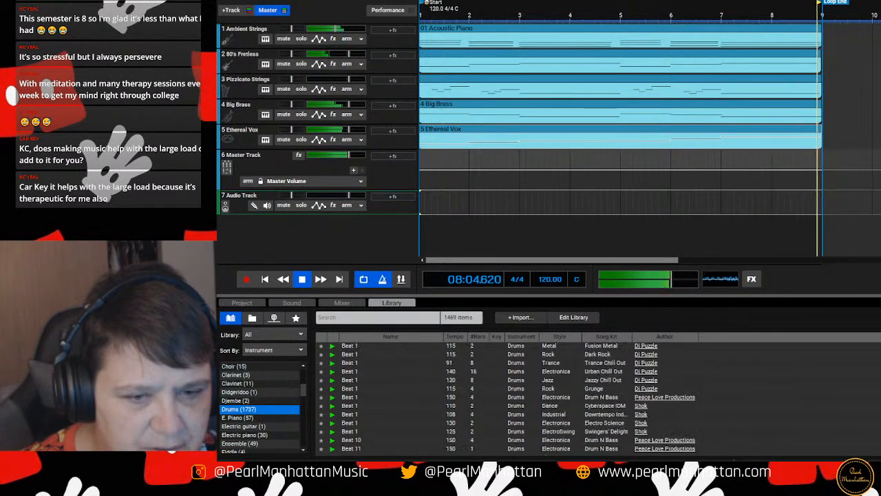
# - Preview the Beat 1 drum loops one after another against the track, from Fusion Metal through Downtempo Industrial Cinema
pyautogui.click(334, 347)
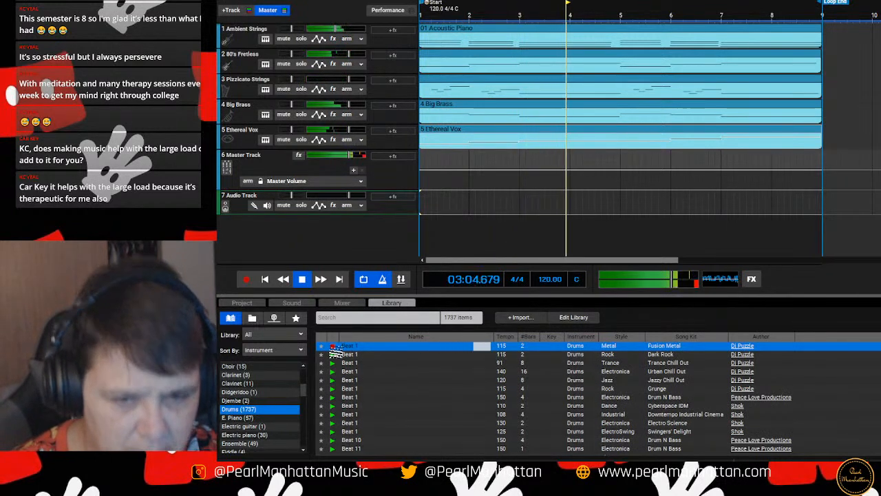
pyautogui.click(333, 347)
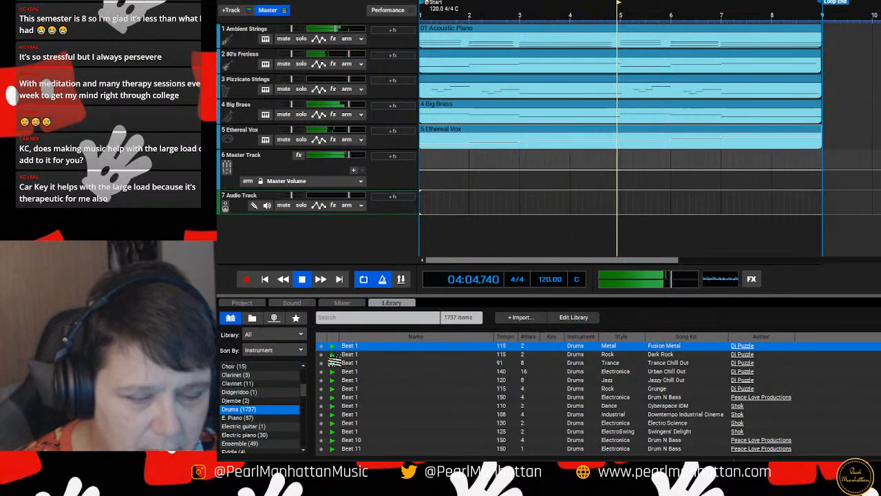
pyautogui.click(332, 355)
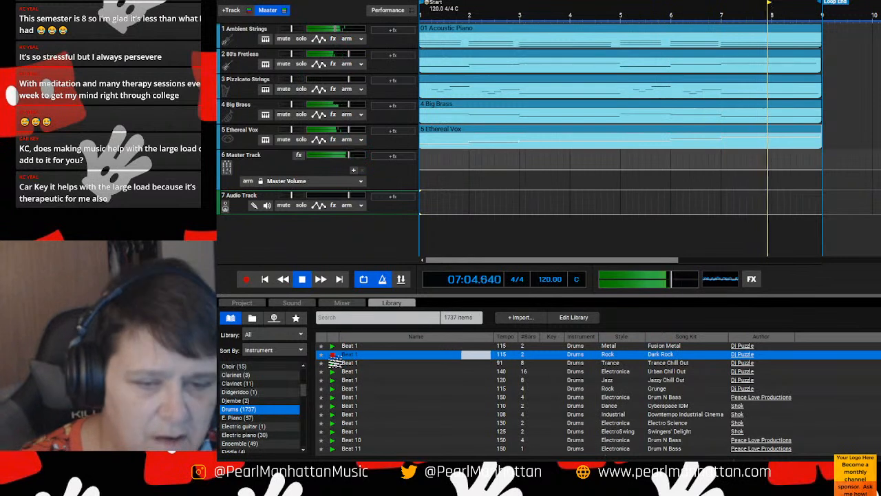
pyautogui.click(333, 363)
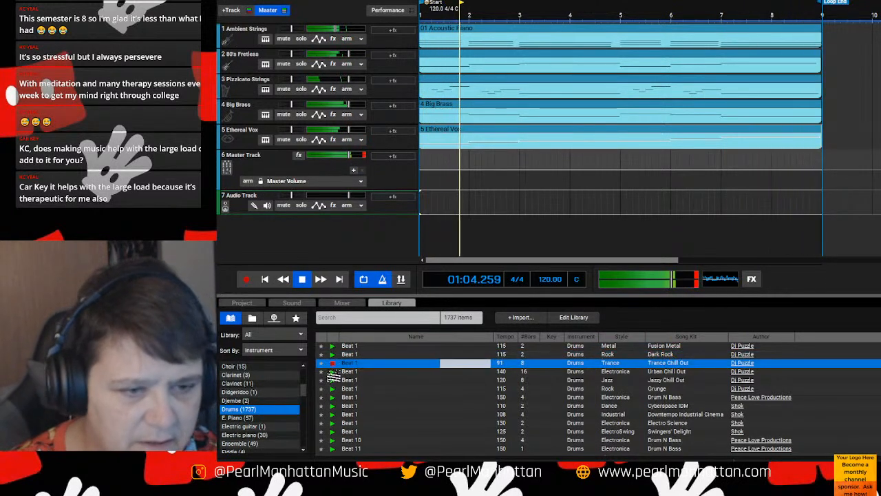
pyautogui.click(333, 372)
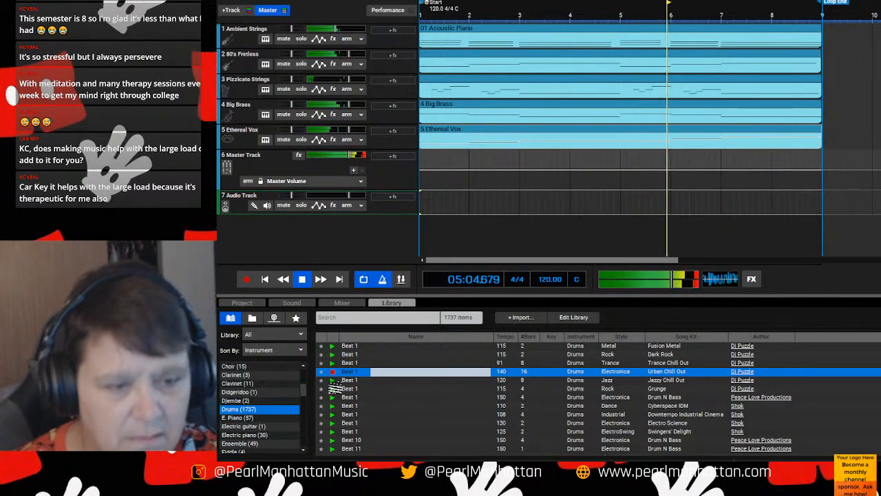
pyautogui.click(332, 380)
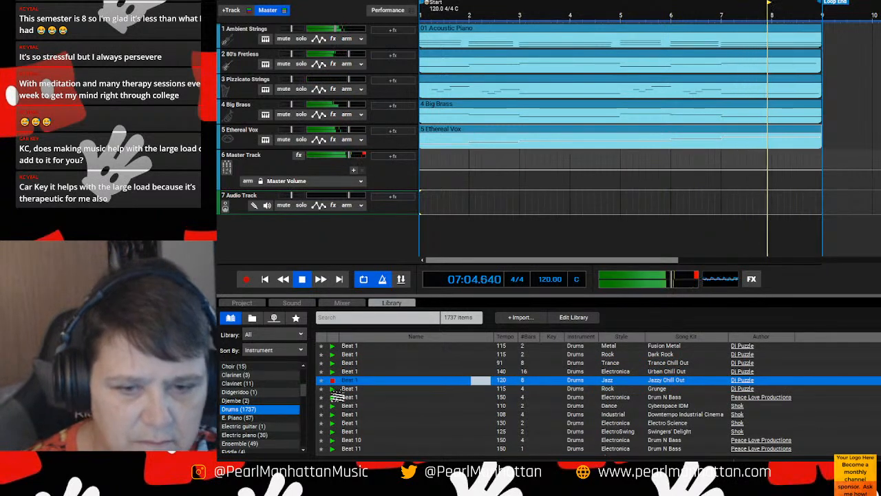
pyautogui.click(333, 388)
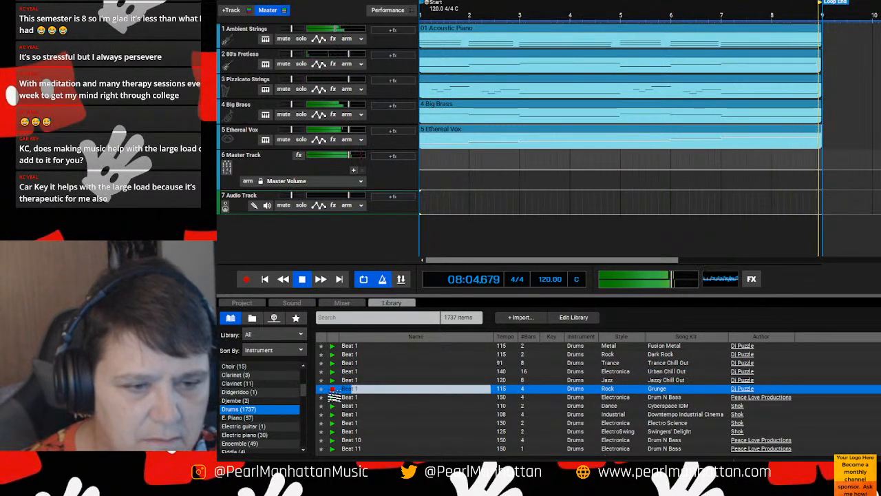
pyautogui.click(332, 397)
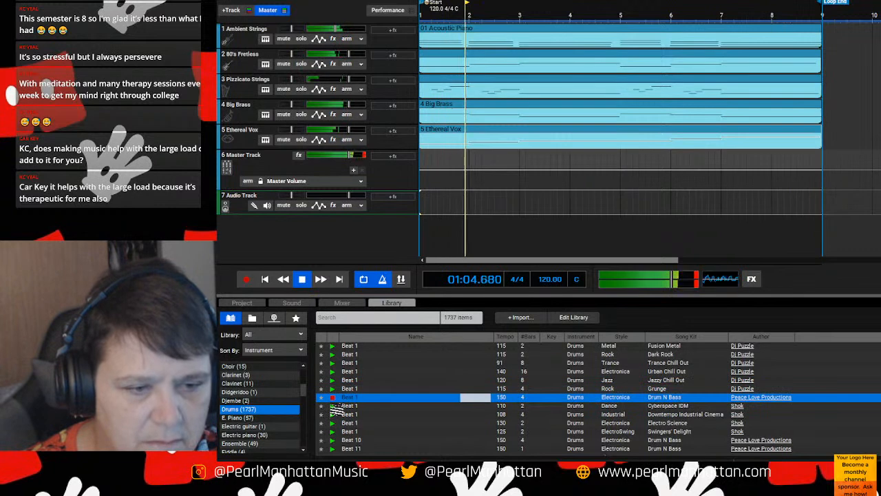
pyautogui.click(333, 405)
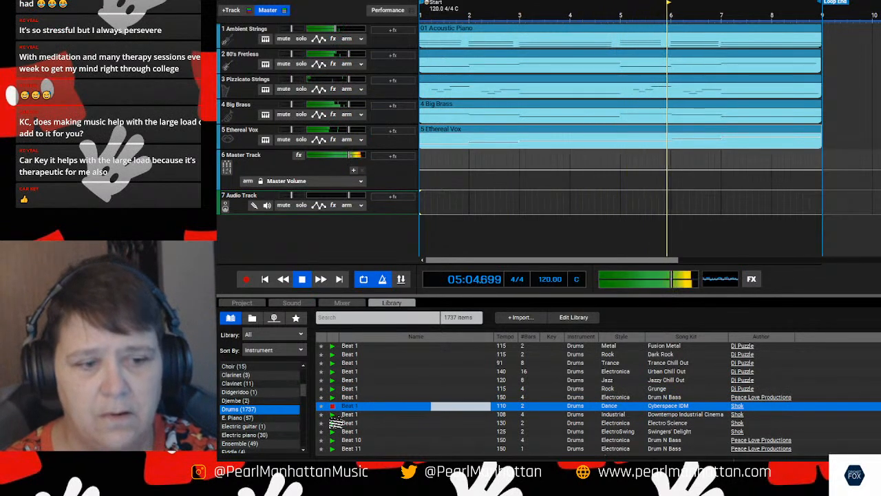
pyautogui.click(334, 416)
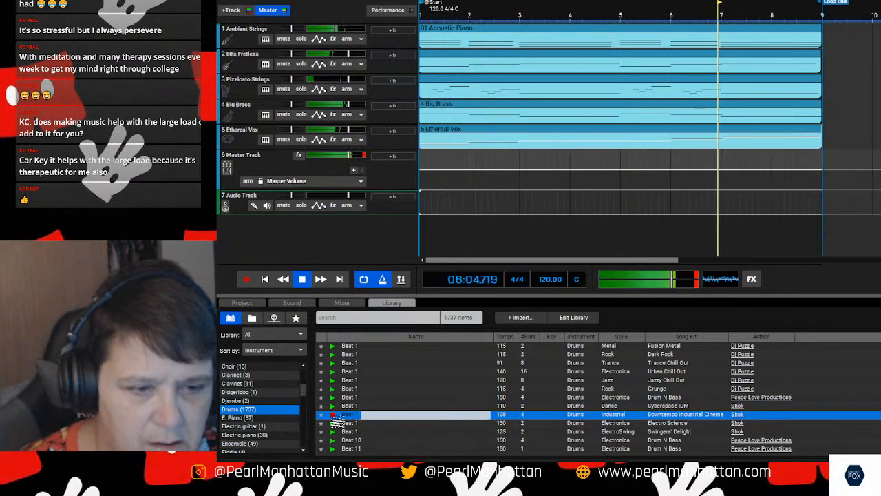
# - Preview the 110 BPM Cyberspace IDM Beat 1 loop again and place it at measure 1 of the audio track
pyautogui.click(334, 406)
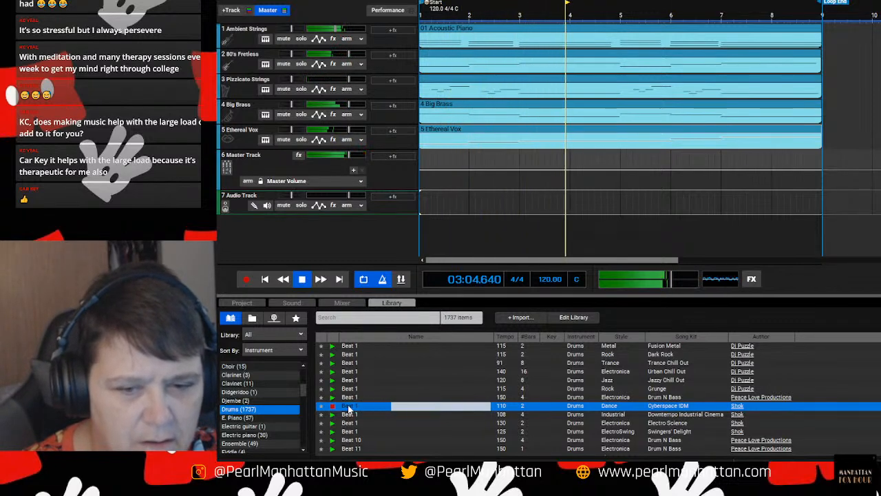
pyautogui.moveTo(349, 409); pyautogui.dragTo(424, 208)
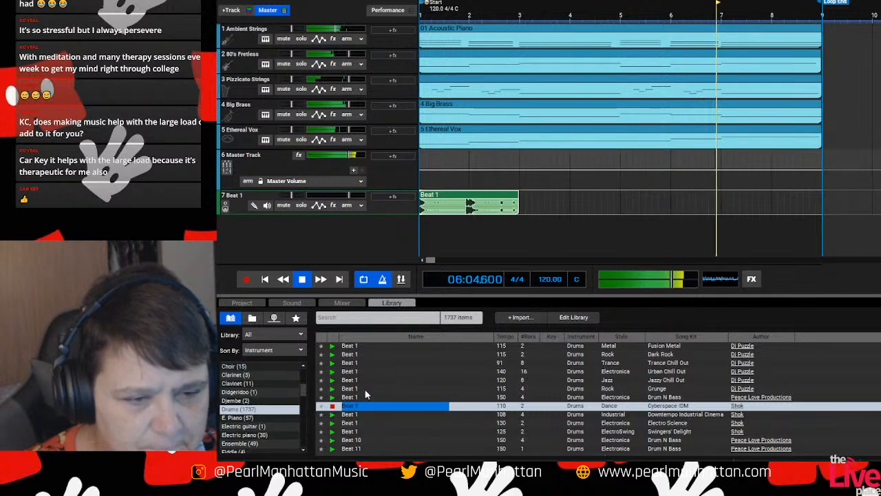
# - Try lower volume levels on the Beat 1 track in the mixer and set it to about -3.4 dB
pyautogui.click(341, 303)
pyautogui.moveTo(579, 395); pyautogui.dragTo(580, 416)
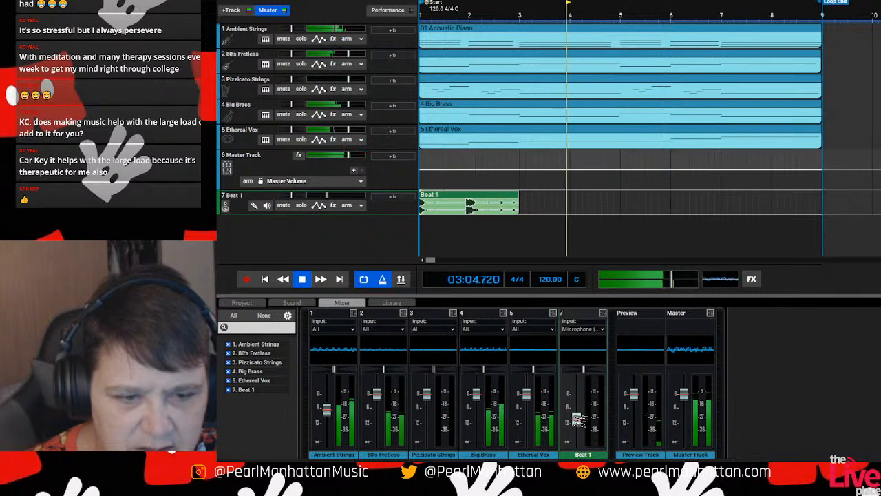
pyautogui.moveTo(578, 419); pyautogui.dragTo(579, 426)
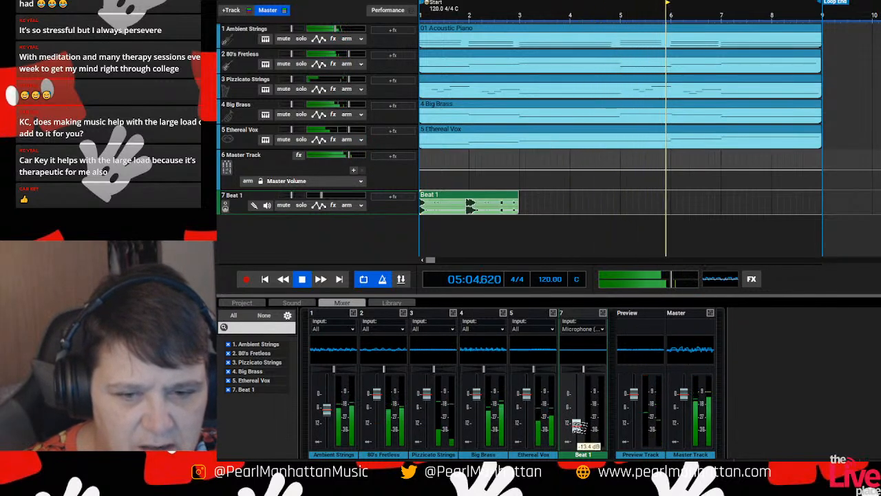
pyautogui.moveTo(578, 426); pyautogui.dragTo(580, 433)
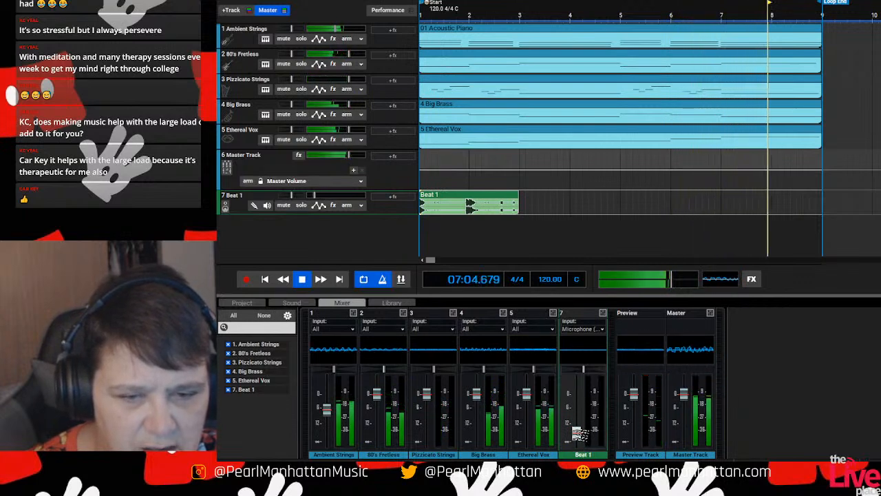
pyautogui.moveTo(580, 433); pyautogui.dragTo(578, 400)
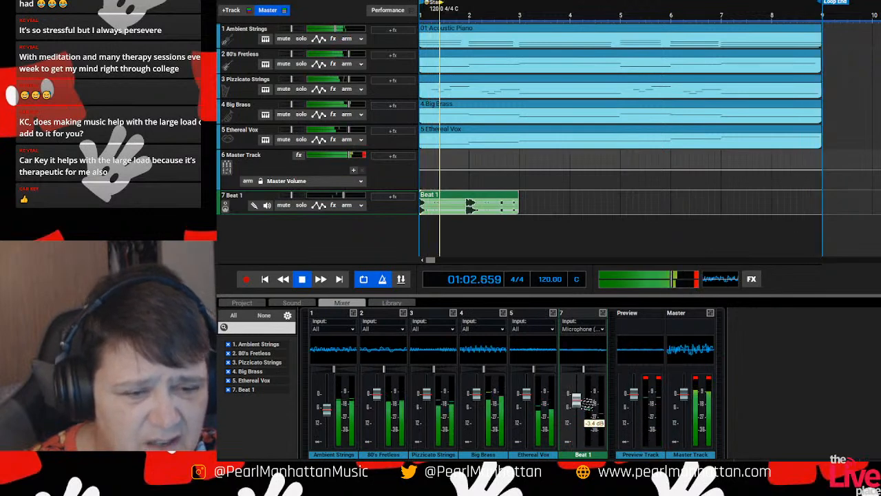
# - Delete the Beat 1 clip from the audio track and return to the drum loops in the library
pyautogui.click(450, 197)
pyautogui.press('Delete')
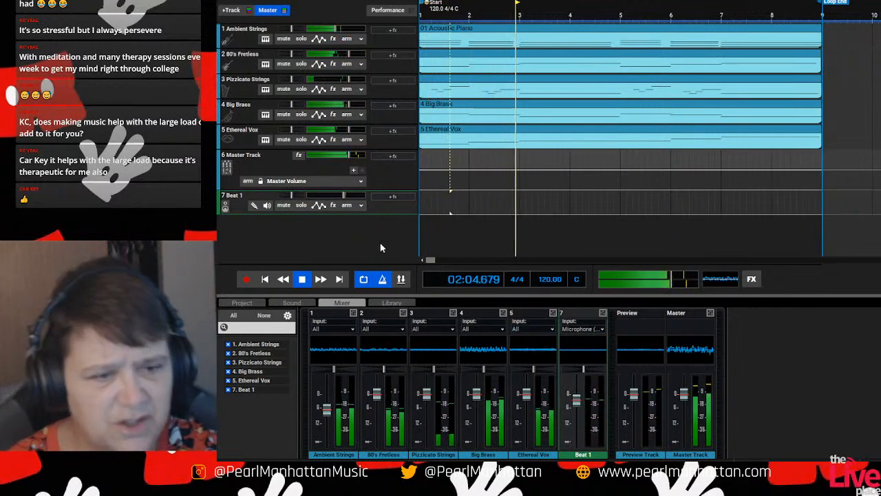
pyautogui.click(243, 303)
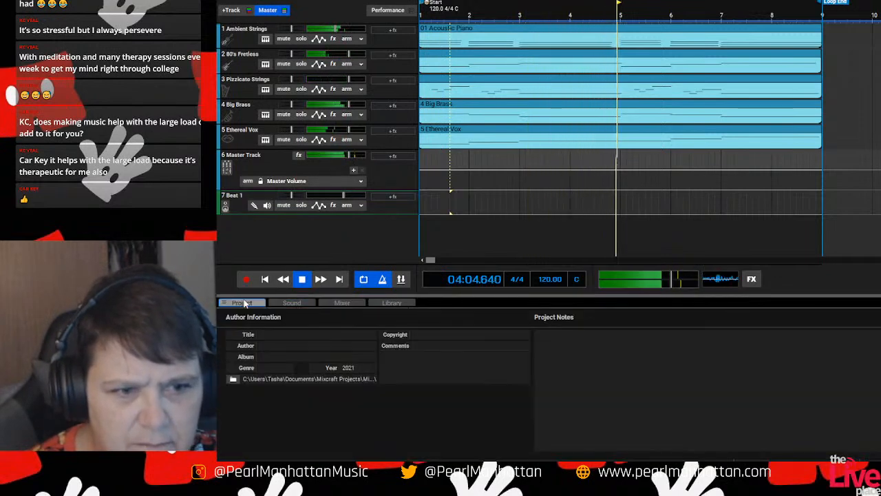
pyautogui.click(387, 304)
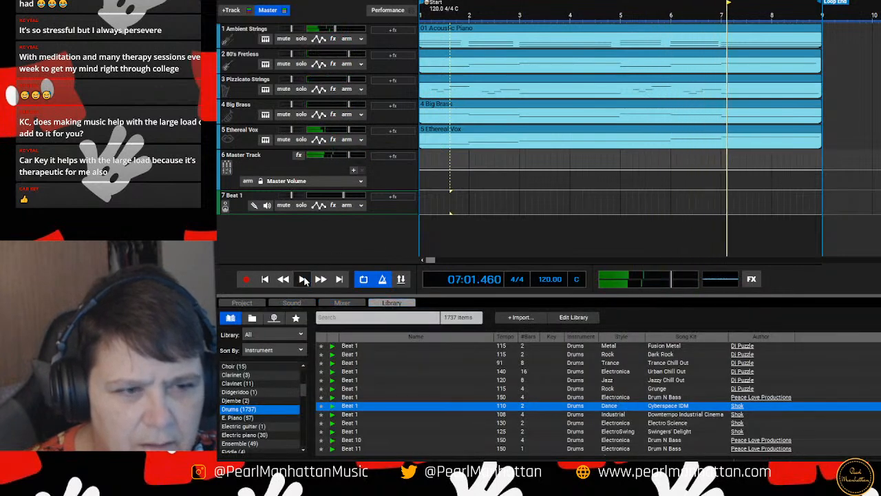
# - Restart playback and preview the Downtempo Industrial Cinema, Swingers' Delight and Beat 10 drum loops against the track
pyautogui.click(301, 280)
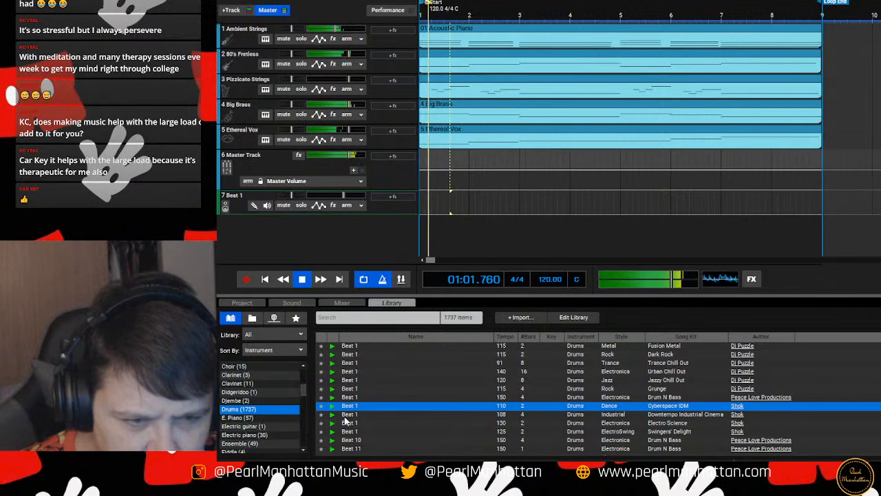
pyautogui.click(335, 417)
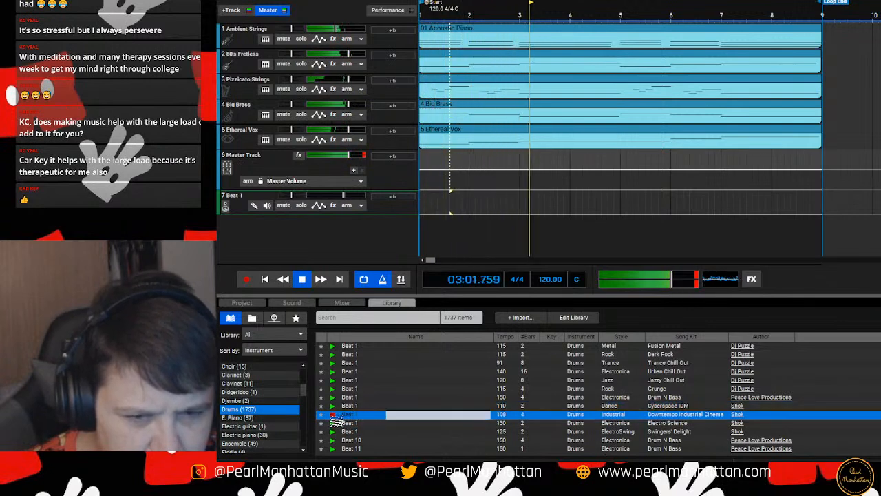
pyautogui.click(334, 416)
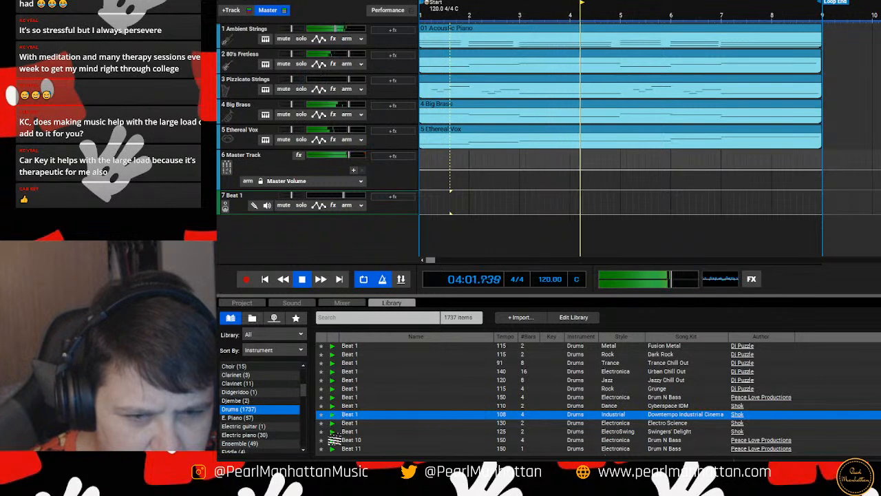
pyautogui.click(332, 431)
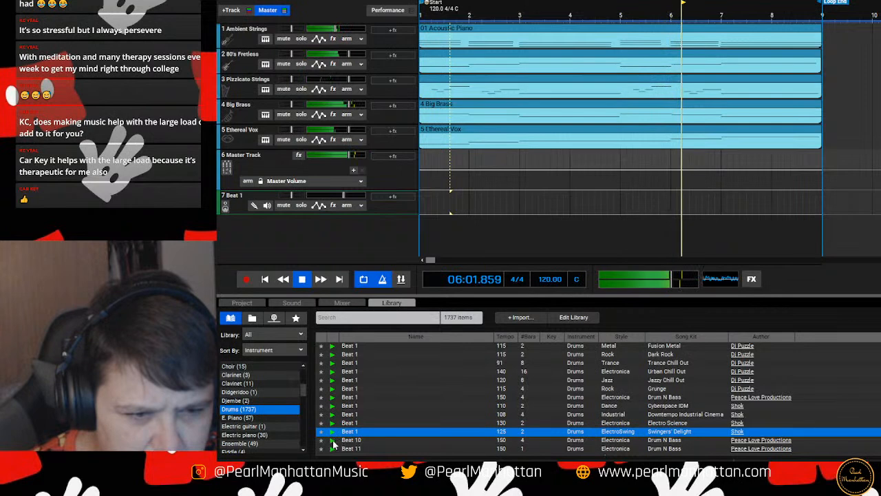
pyautogui.click(333, 441)
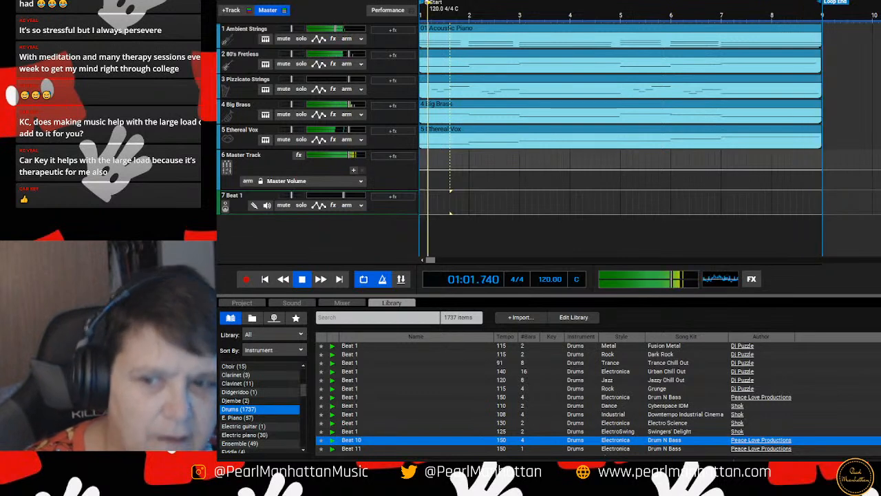
# - Browse further through the drum loops and preview Digibeat 1 from Random Room Riffs 2
pyautogui.scroll(-10, 551, 396)
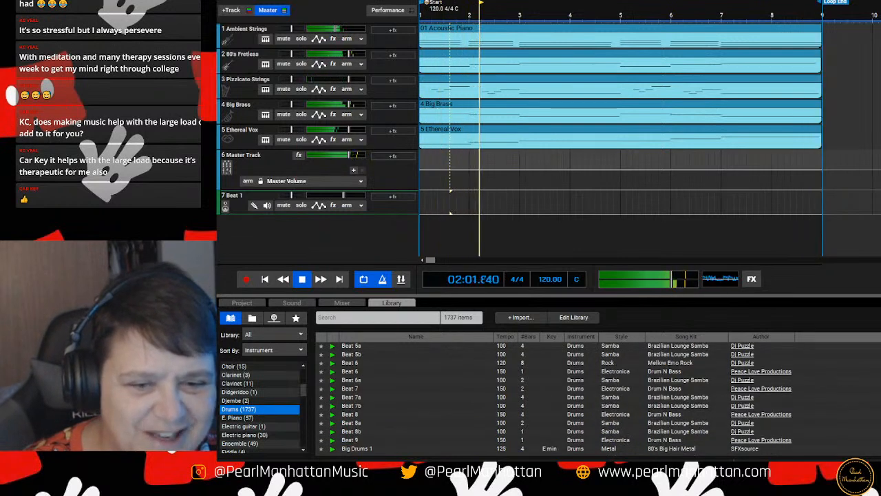
pyautogui.moveTo(329, 399); pyautogui.dragTo(336, 404)
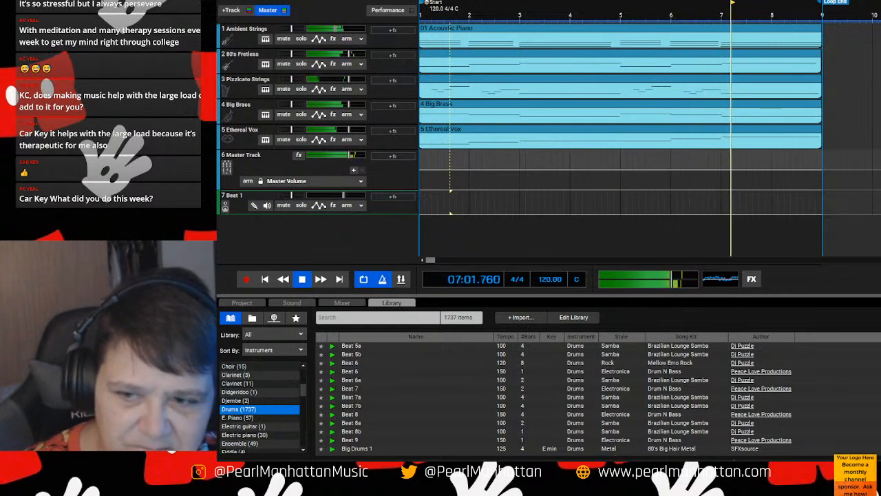
pyautogui.scroll(-10, 551, 396)
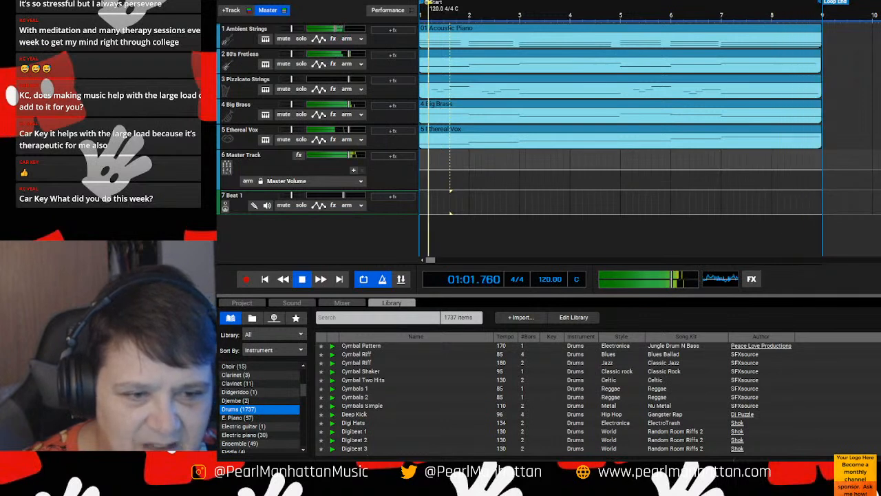
pyautogui.click(333, 432)
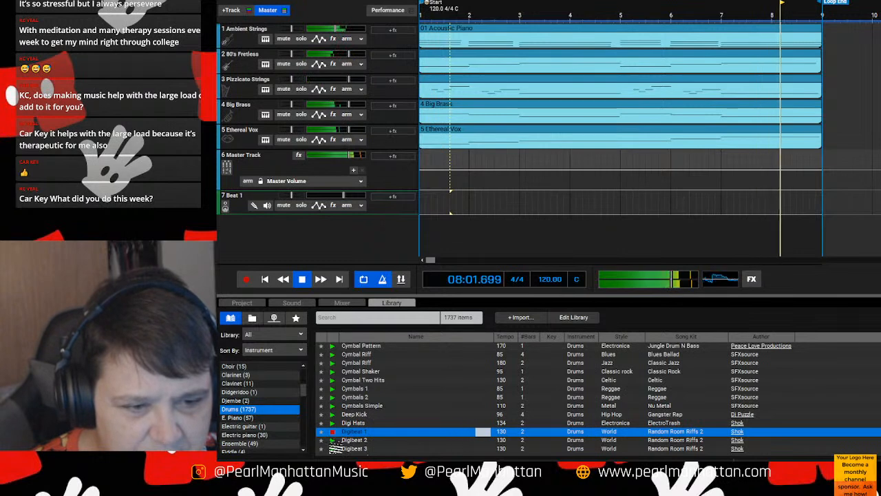
# - Preview the Digibeat 2 and Digibeat 3 drum loops and place Digibeat 3 at measure 1 of audio track 7
pyautogui.click(332, 440)
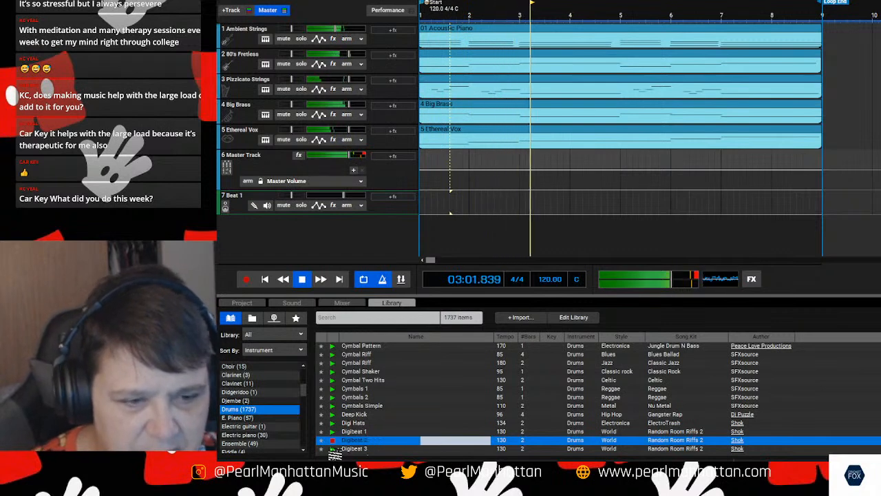
pyautogui.click(332, 449)
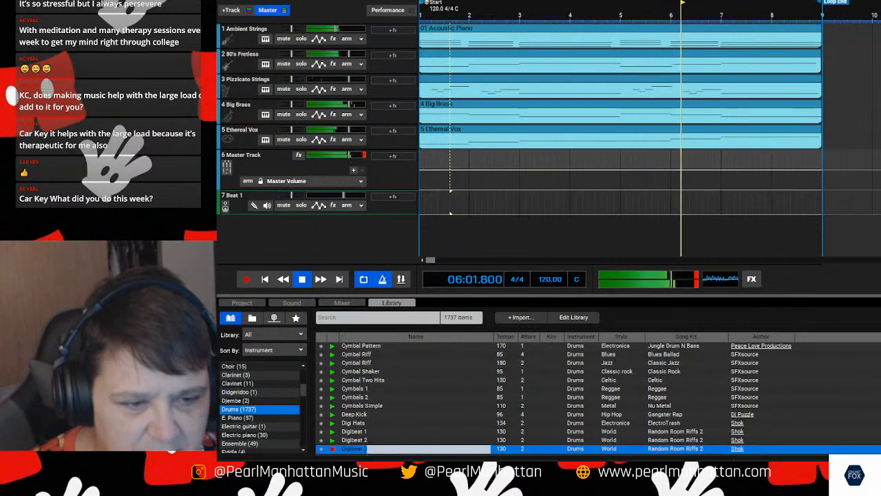
pyautogui.scroll(-5, 482, 397)
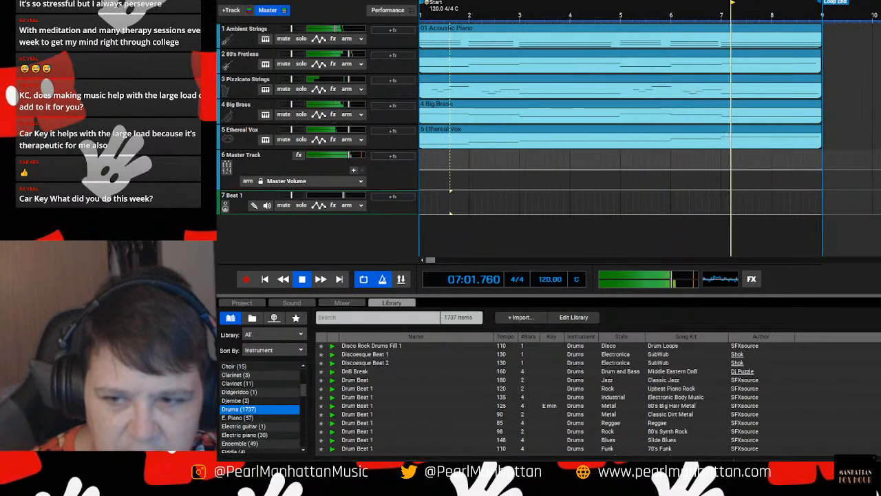
pyautogui.scroll(5, 481, 396)
pyautogui.scroll(7, 482, 396)
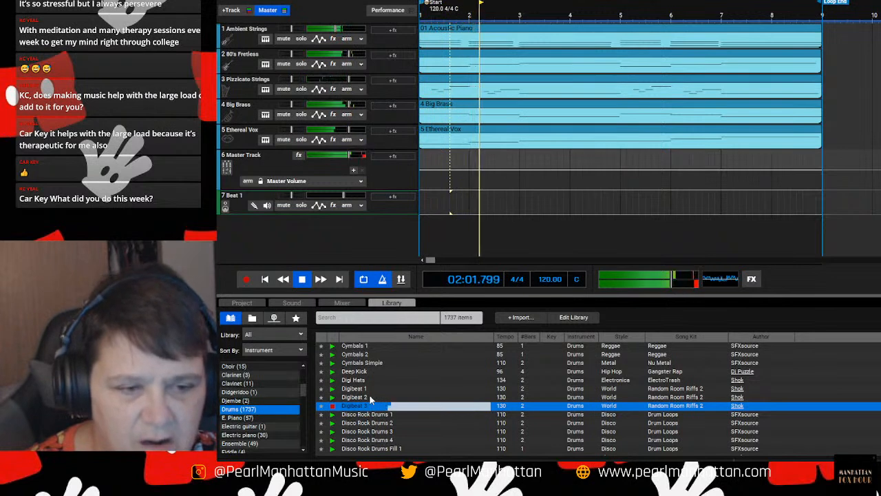
pyautogui.moveTo(354, 408); pyautogui.dragTo(421, 202)
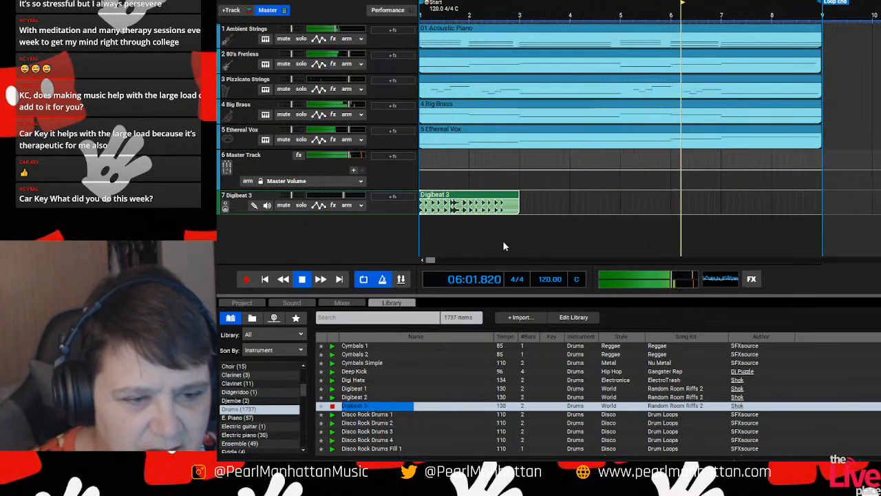
# - Compare the Digibeat loops again and place Digibeat 1 at measure 3 of track 7, directly behind Digibeat 3
pyautogui.click(335, 409)
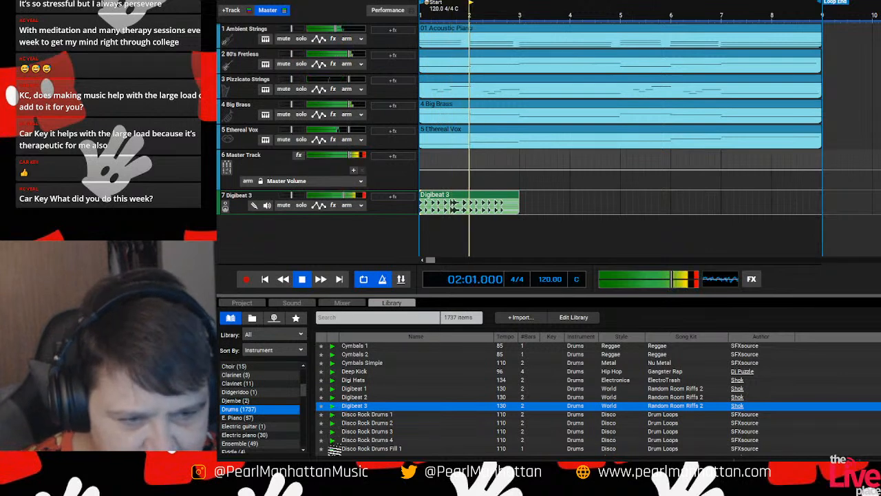
pyautogui.click(334, 397)
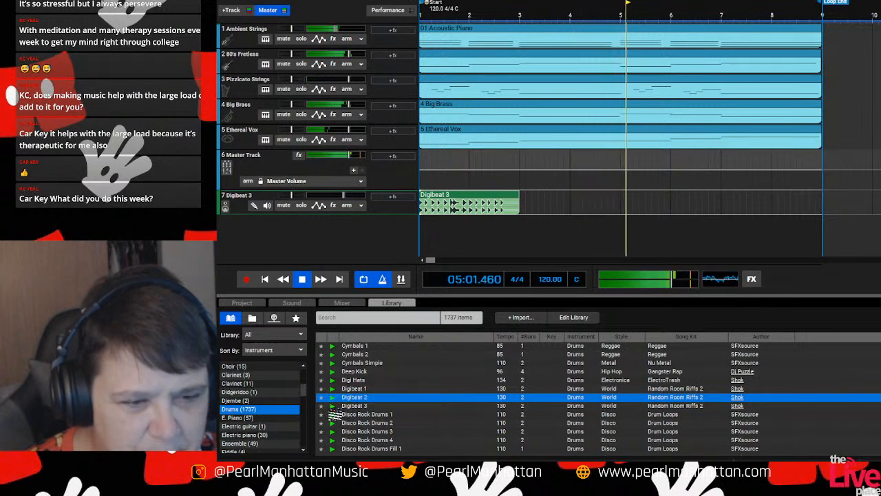
pyautogui.click(334, 406)
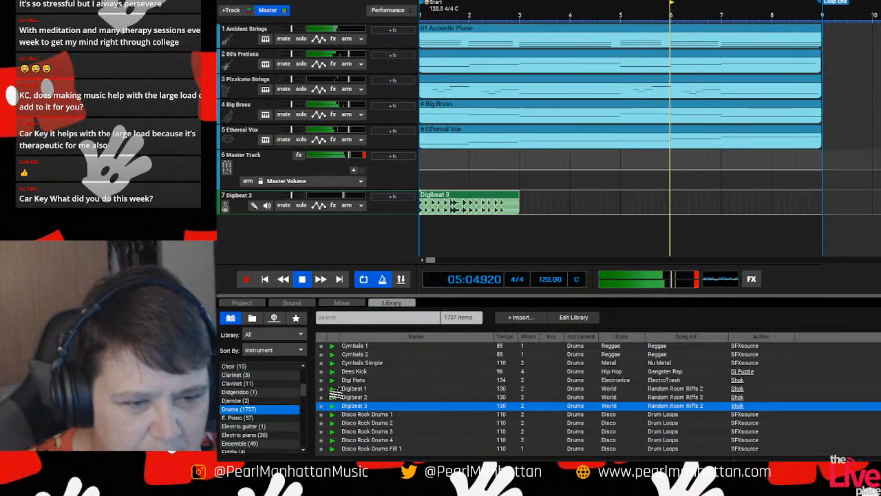
pyautogui.click(334, 390)
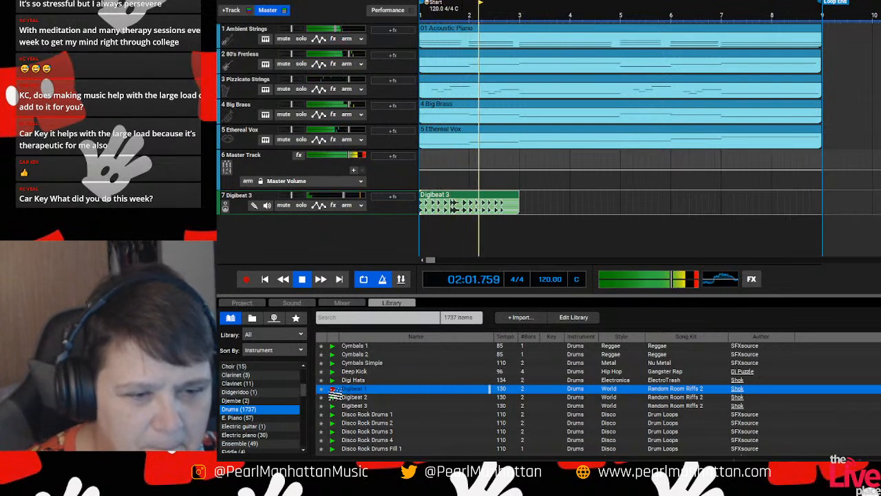
pyautogui.moveTo(353, 396); pyautogui.dragTo(522, 204)
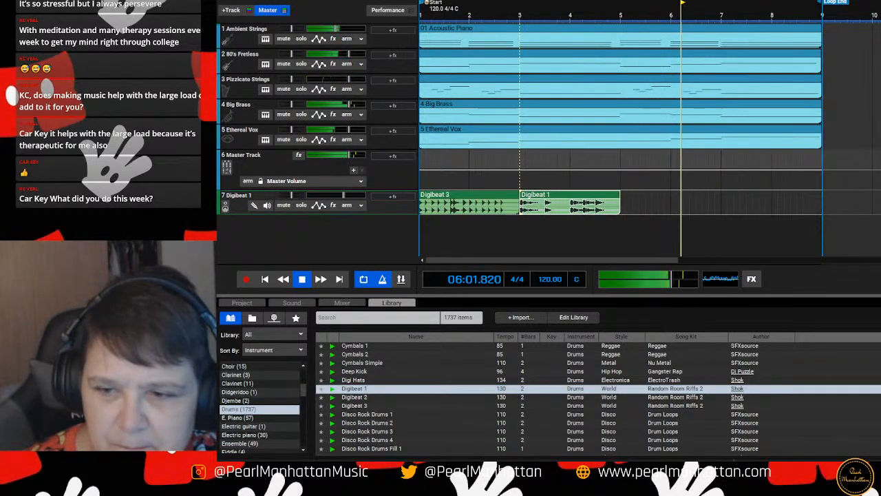
# - Preview 70s Funk Drum Fill 10 and 70s Funk Drumbeat 1, and place the drumbeat at measure 5 of track 7
pyautogui.scroll(15, 551, 397)
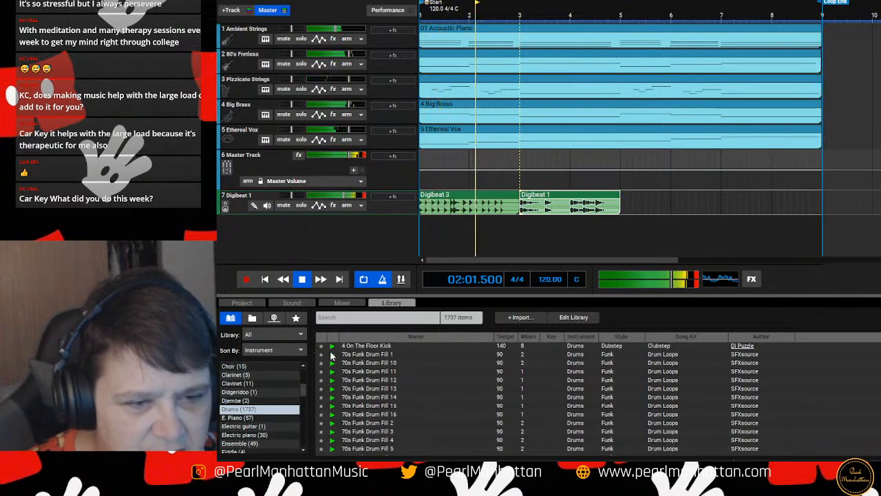
pyautogui.click(332, 364)
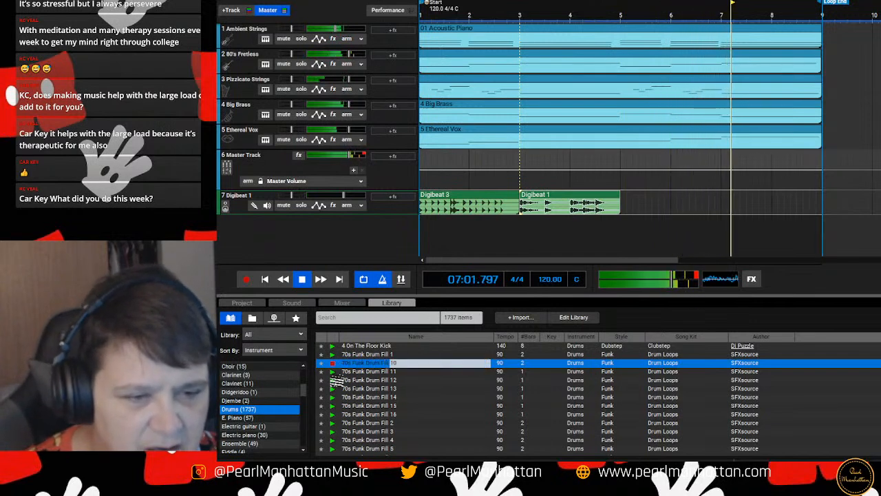
pyautogui.click(332, 364)
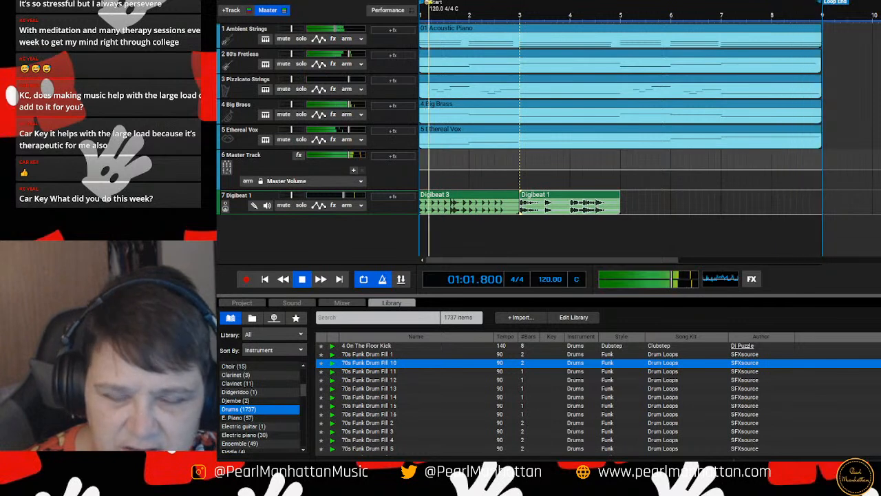
pyautogui.scroll(-2, 752, 438)
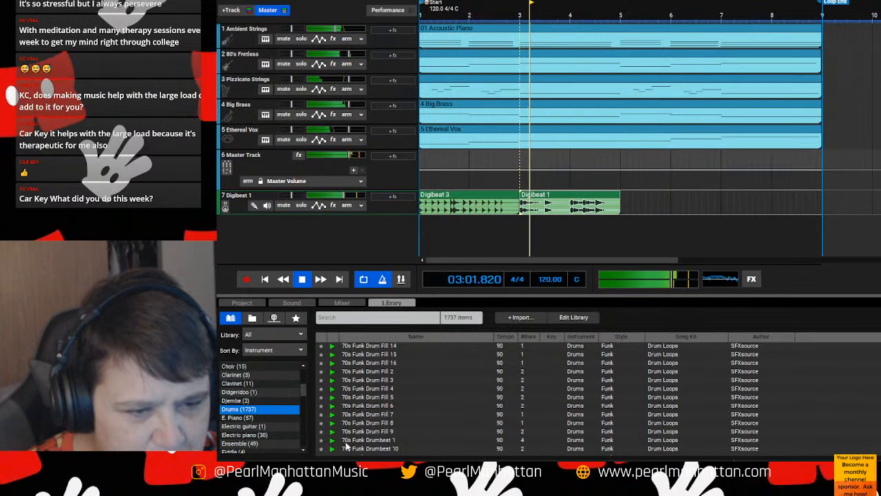
pyautogui.click(334, 442)
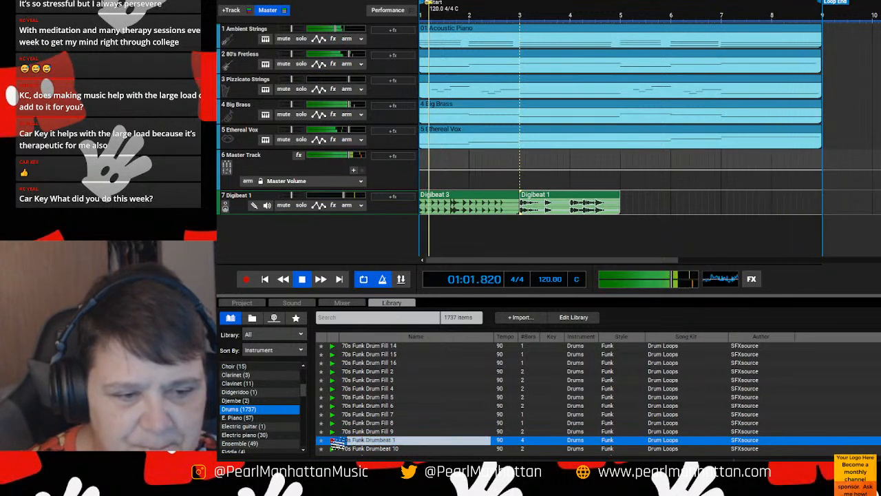
pyautogui.moveTo(360, 443); pyautogui.dragTo(627, 210)
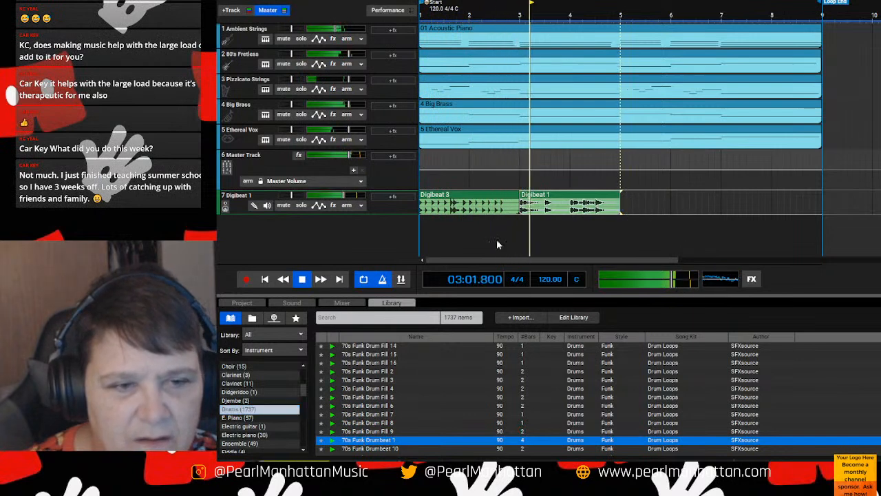
# - Add two empty audio tracks below track 7
pyautogui.rightClick(307, 238)
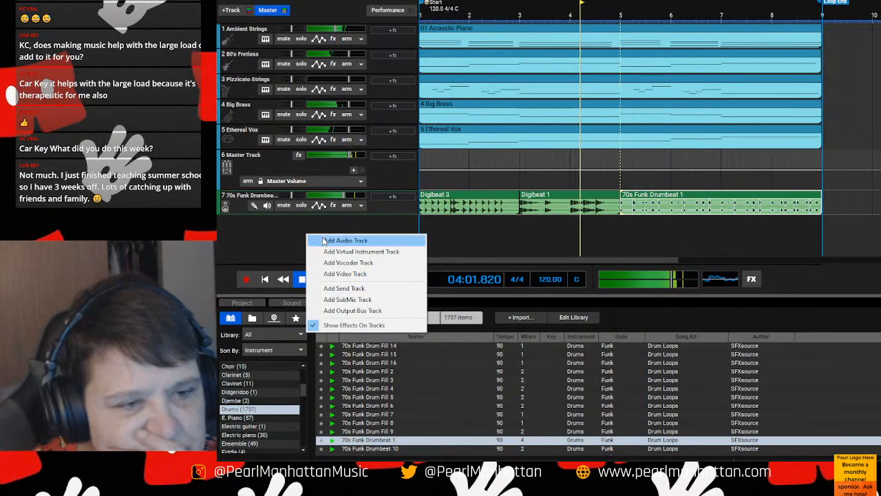
pyautogui.click(346, 241)
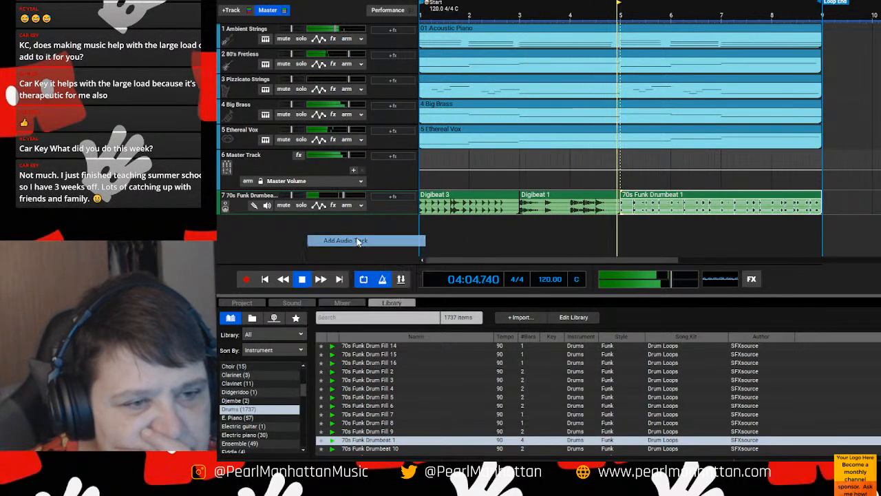
pyautogui.rightClick(296, 255)
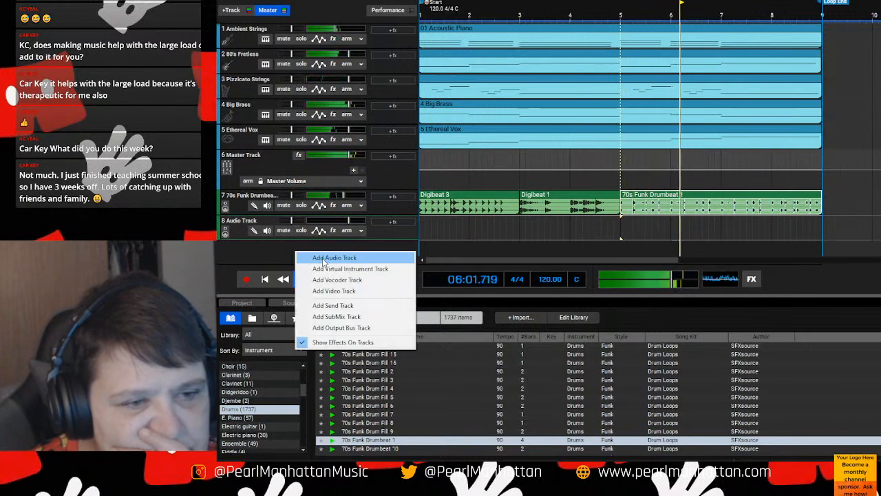
pyautogui.click(333, 257)
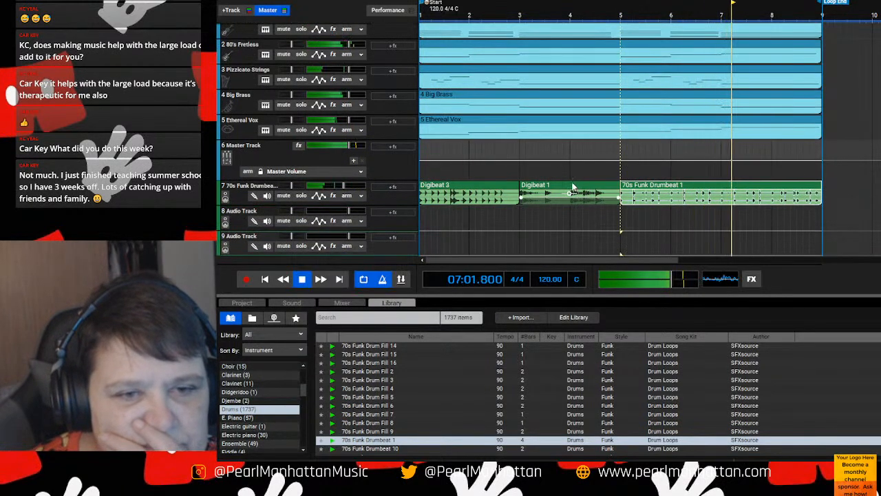
# - Move the Digibeat 1 clip to audio track 8 and the 70s Funk Drumbeat 1 clip to audio track 9
pyautogui.moveTo(578, 192); pyautogui.dragTo(573, 213)
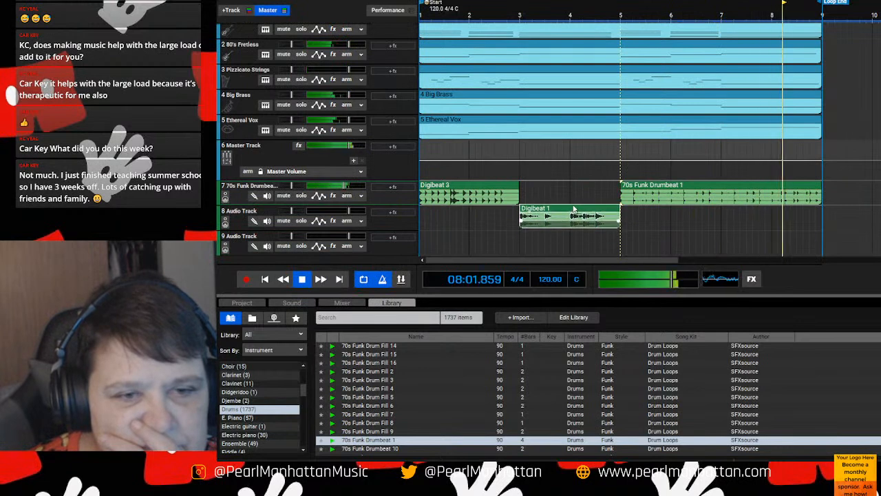
pyautogui.click(713, 187)
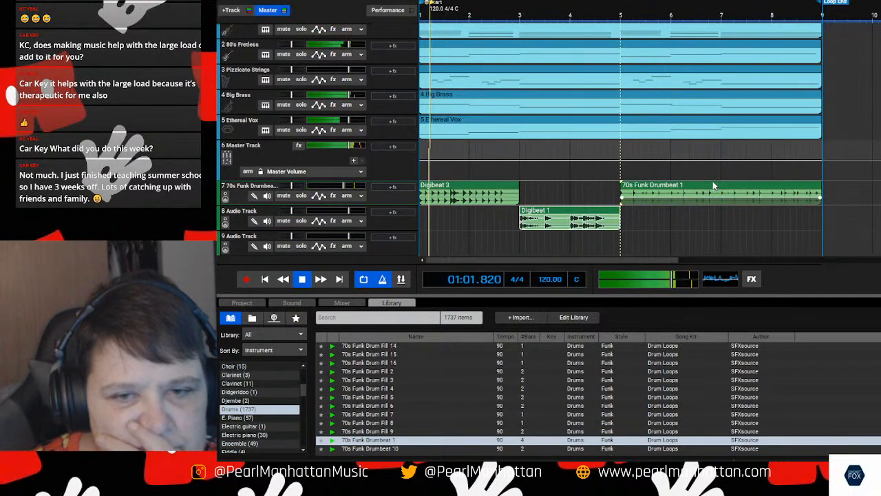
pyautogui.moveTo(713, 212); pyautogui.dragTo(706, 241)
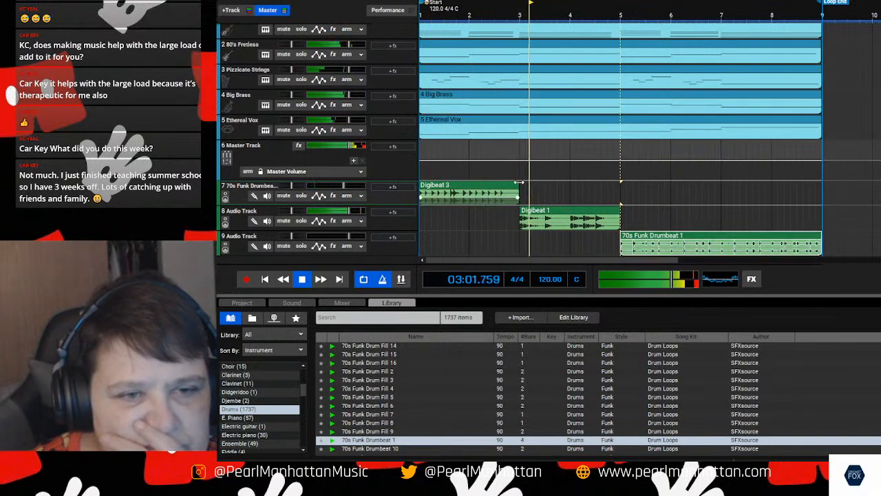
# - Loop the Digibeat 3 and Digibeat 1 clips out to measure 9 and listen to the layered drums
pyautogui.moveTo(520, 183); pyautogui.dragTo(821, 194)
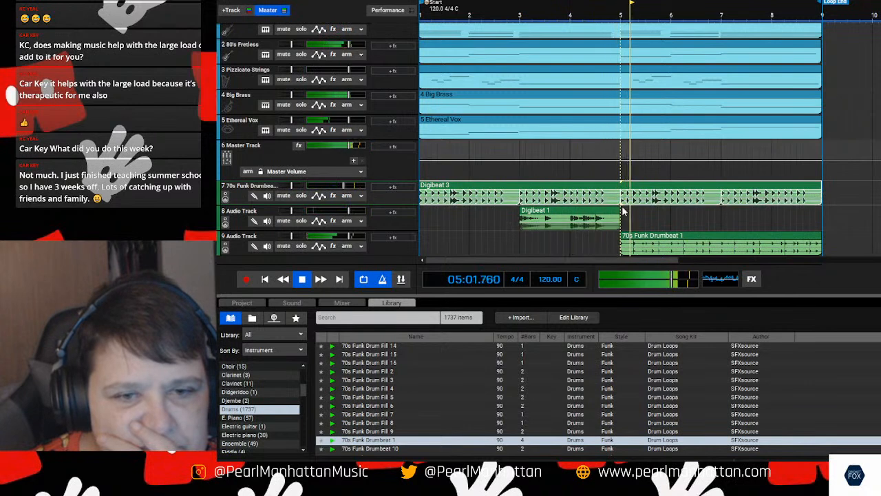
pyautogui.moveTo(621, 208); pyautogui.dragTo(825, 214)
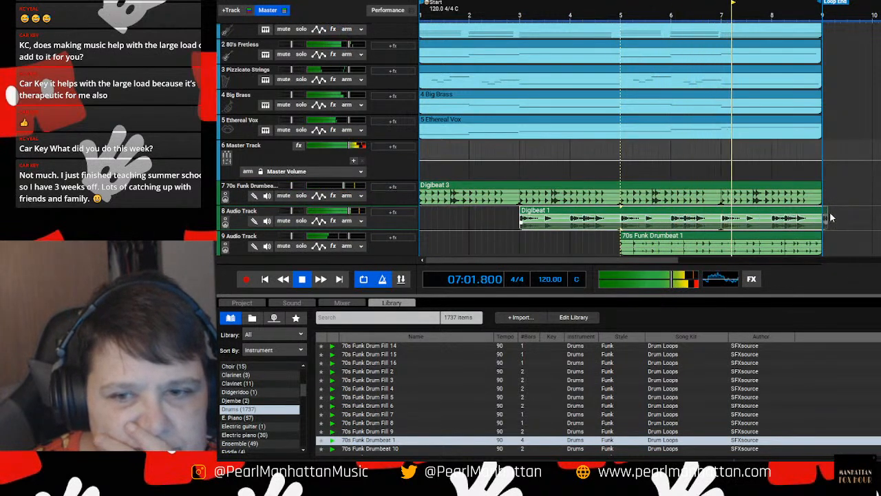
pyautogui.click(648, 237)
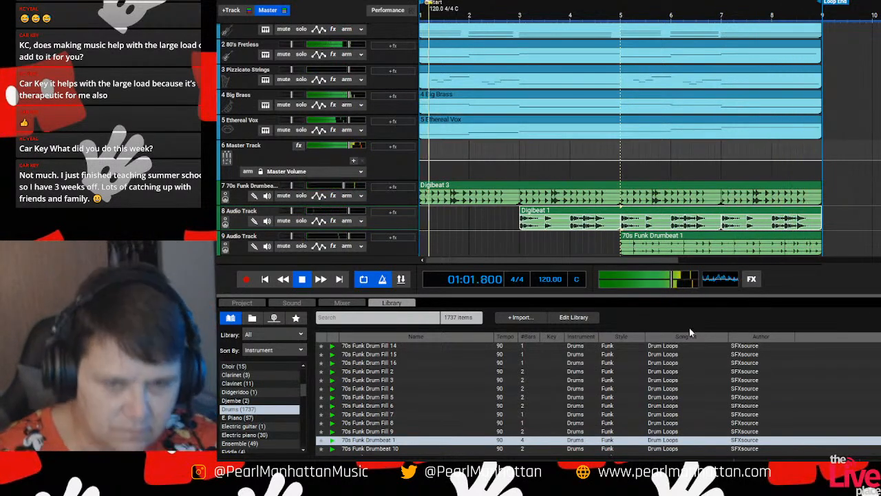
# - Stop playback and turn off loop mode
pyautogui.click(302, 278)
pyautogui.click(365, 279)
pyautogui.moveTo(550, 262); pyautogui.dragTo(522, 261)
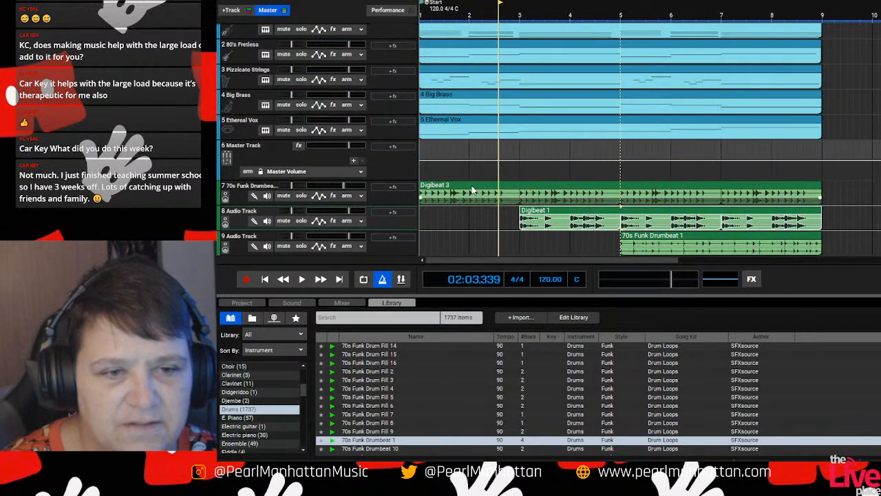
# - Move the Digibeat 3 clip to measure 9 and Digibeat 1 to measure 17, extending Digibeat 3 to measure 23
pyautogui.moveTo(472, 190); pyautogui.dragTo(880, 187)
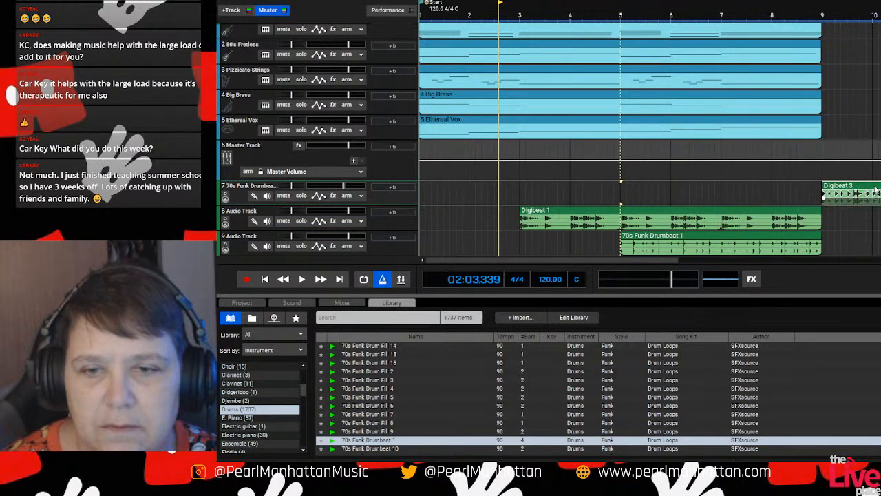
pyautogui.moveTo(705, 212); pyautogui.dragTo(880, 219)
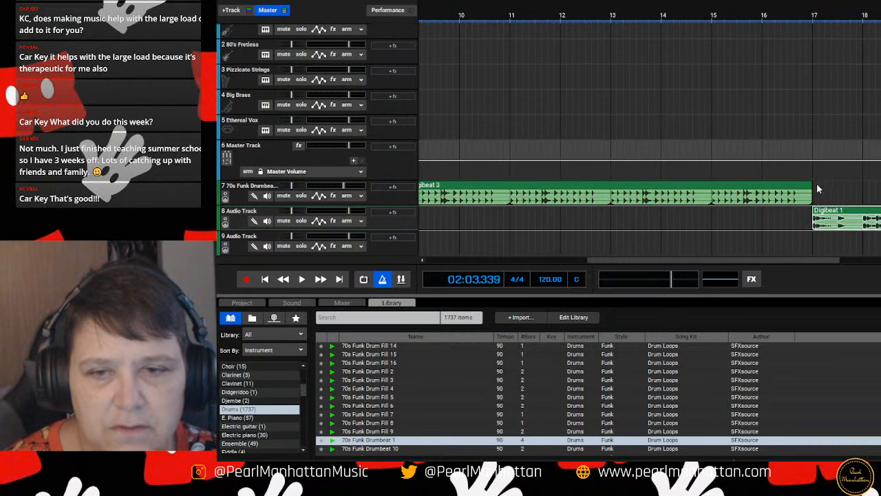
pyautogui.moveTo(812, 184); pyautogui.dragTo(879, 186)
# - Move the 70s Funk Drumbeat 1 clip on track 9 beyond the end of the other drum clips and return to the song's start
pyautogui.moveTo(865, 259); pyautogui.dragTo(705, 250)
pyautogui.click(522, 236)
pyautogui.press('Delete')
pyautogui.hscroll(16, 619, 206)
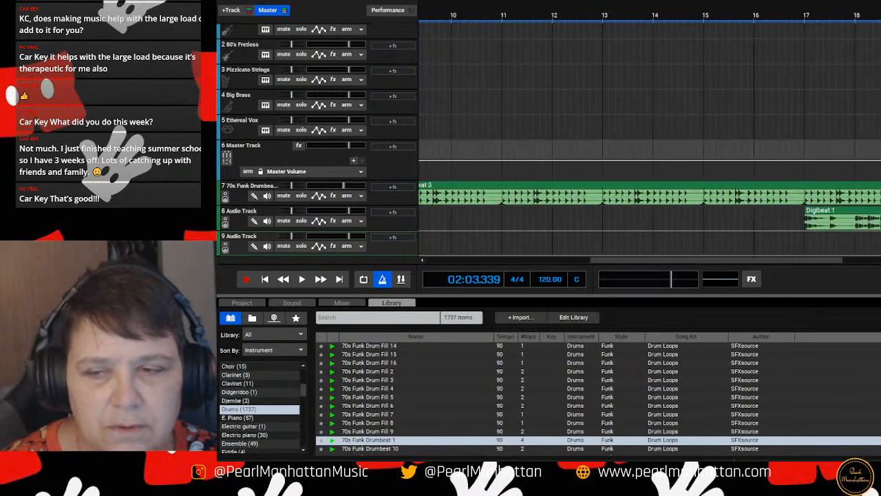
pyautogui.moveTo(880, 239)
pyautogui.mouseDown()
pyautogui.moveTo(859, 239)
pyautogui.moveTo(874, 245)
pyautogui.mouseUp()
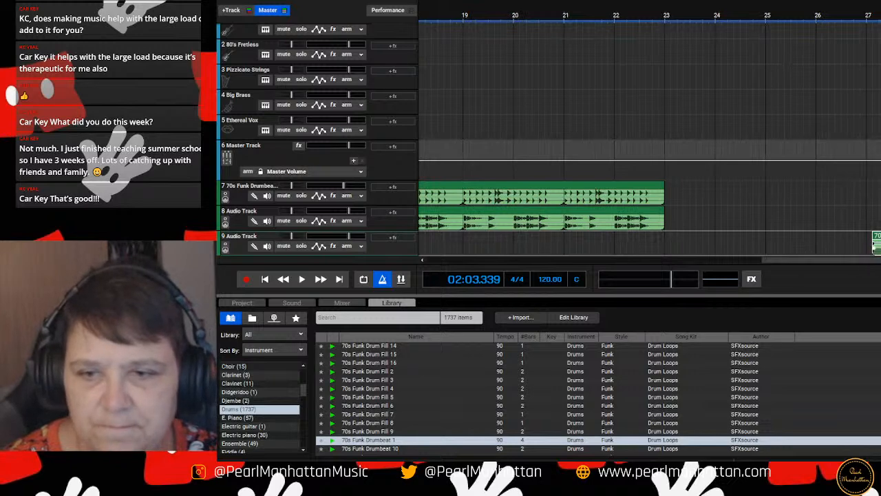
pyautogui.hscroll(5, 649, 141)
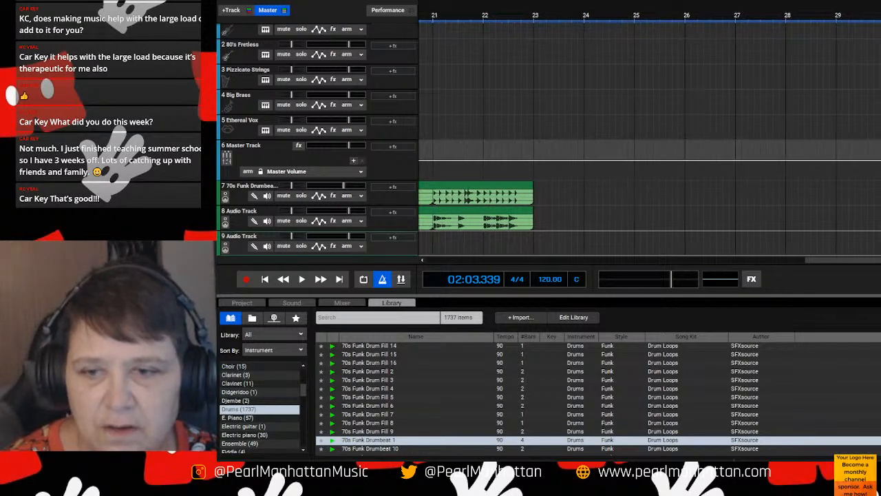
pyautogui.hscroll(4, 649, 141)
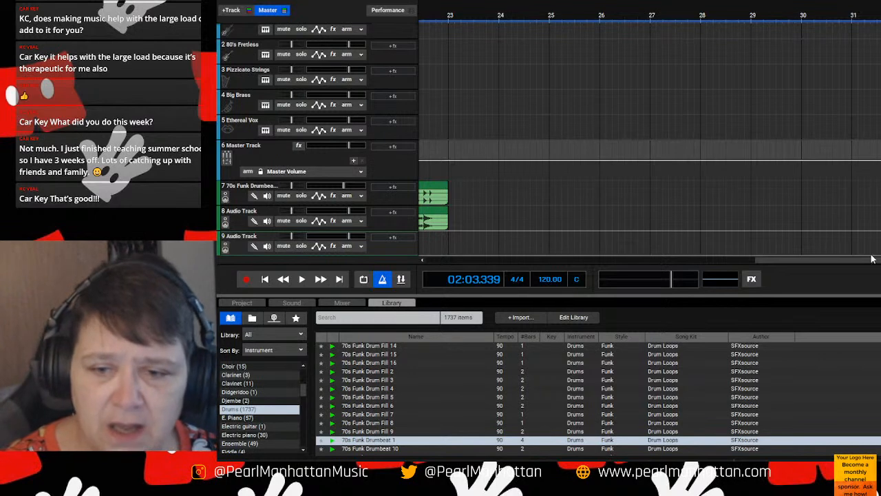
pyautogui.moveTo(867, 261); pyautogui.dragTo(509, 258)
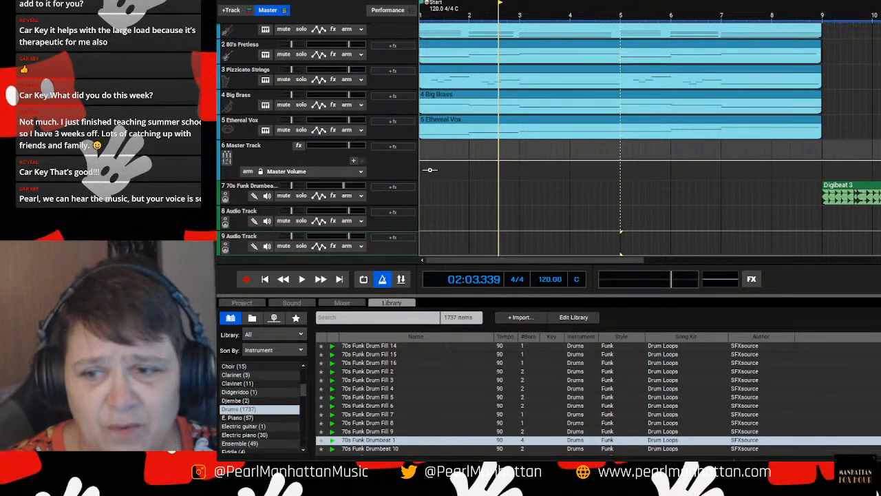
pyautogui.scroll(1, 620, 138)
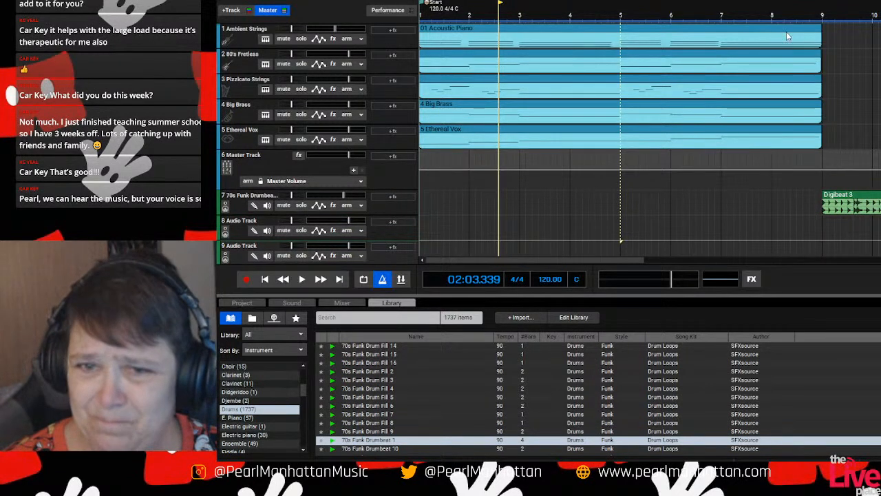
# - Extend the looping Ambient Strings clip on track 1 so that it ends at measure 36
pyautogui.moveTo(822, 29); pyautogui.dragTo(880, 30)
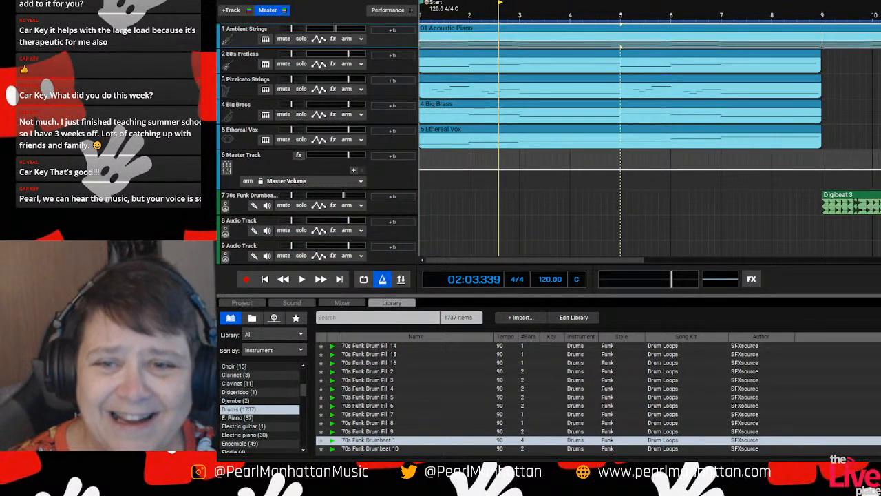
pyautogui.hscroll(10, 650, 138)
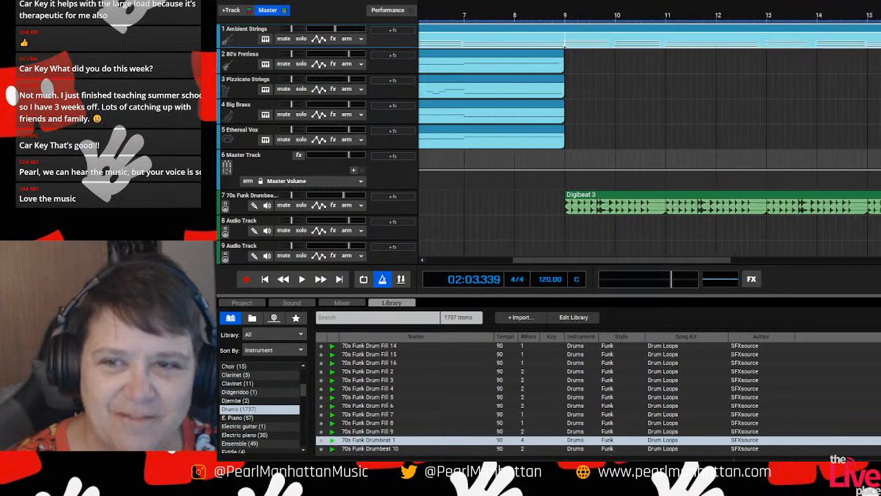
pyautogui.hscroll(14, 650, 138)
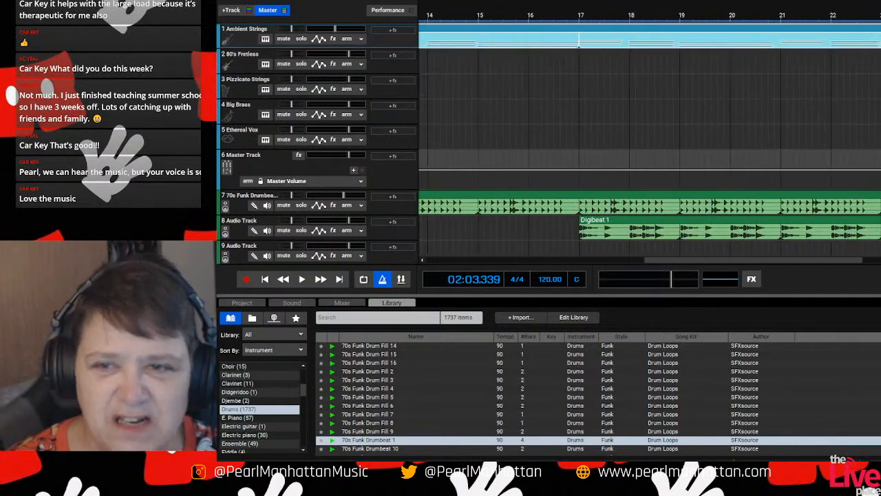
pyautogui.hscroll(18, 650, 138)
pyautogui.hscroll(10, 650, 138)
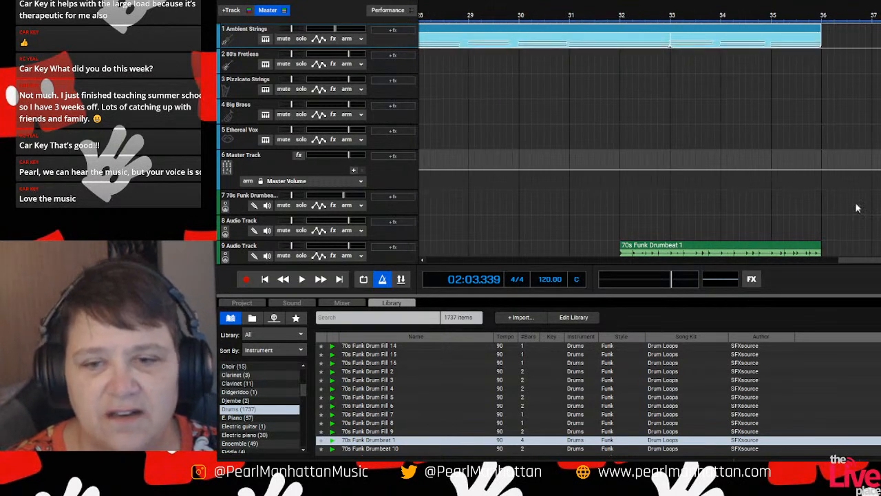
# - Move the Pizzicato Strings and 80's Fretless clips so that both start at measure 9
pyautogui.moveTo(880, 261); pyautogui.dragTo(428, 276)
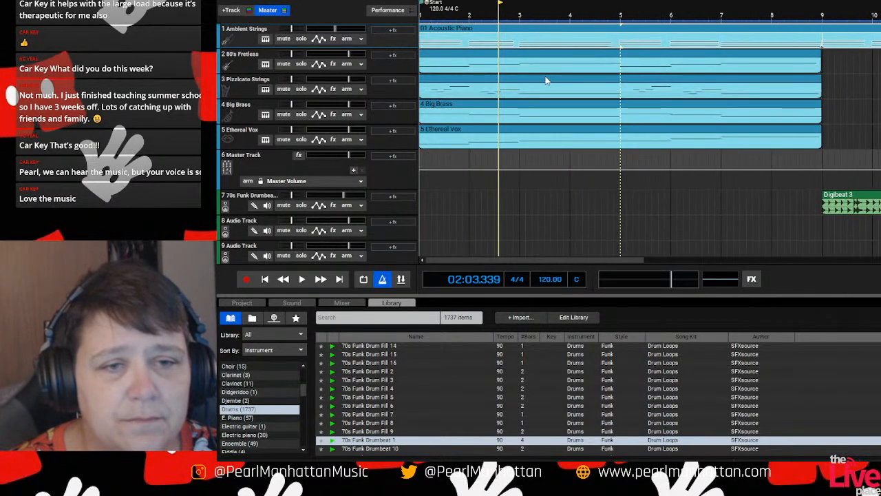
pyautogui.moveTo(547, 82); pyautogui.dragTo(880, 91)
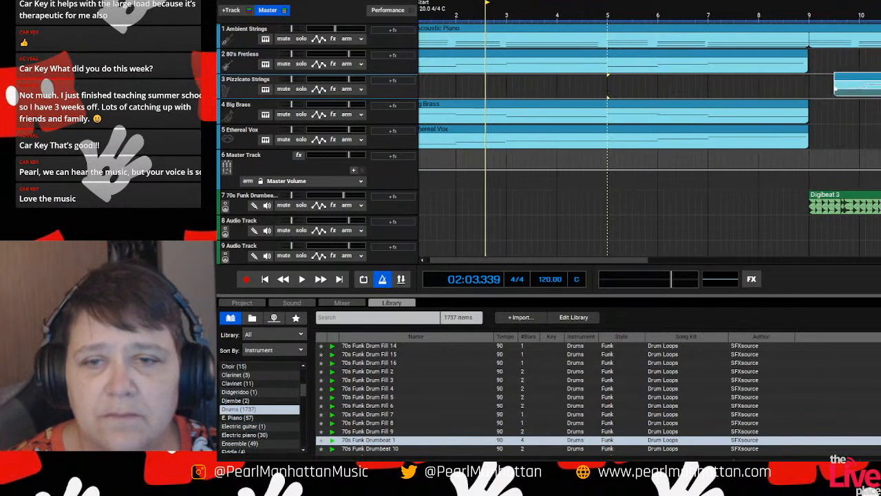
pyautogui.moveTo(639, 51); pyautogui.dragTo(873, 62)
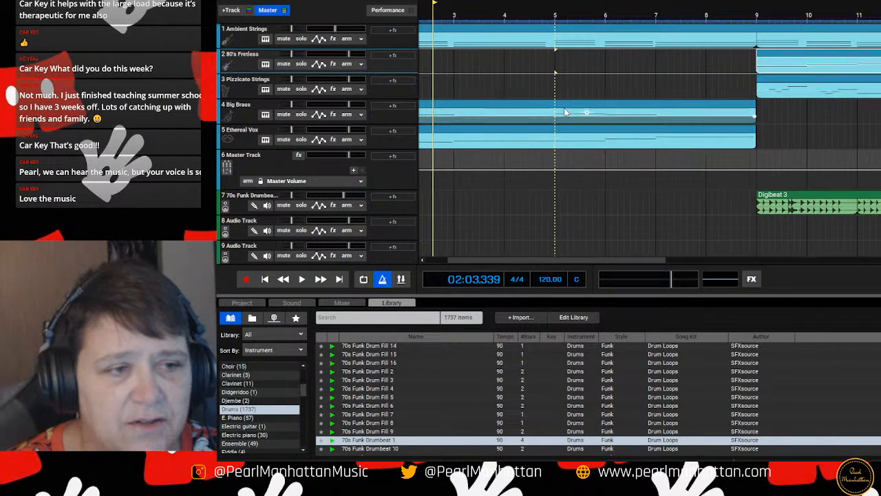
# - Move the Big Brass clip to measure 32 and the Ethereal Vox clip to measure 24
pyautogui.moveTo(573, 107); pyautogui.dragTo(834, 106)
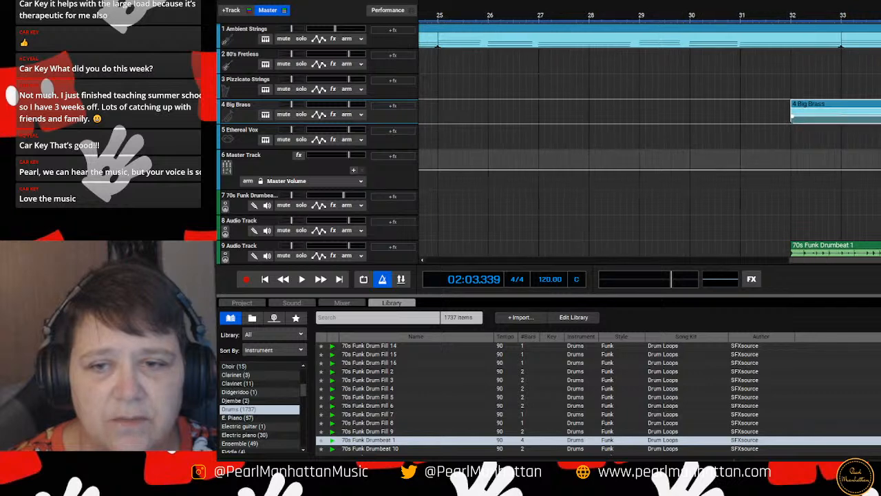
pyautogui.moveTo(847, 260); pyautogui.dragTo(458, 241)
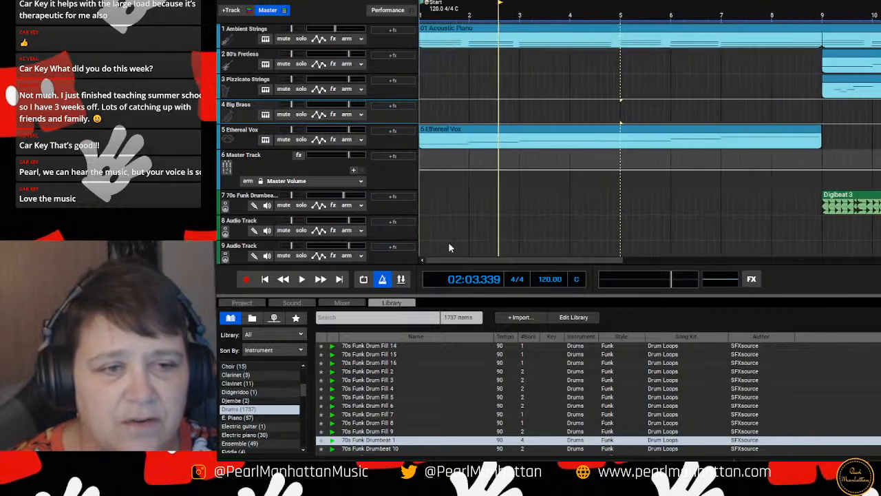
pyautogui.moveTo(530, 132)
pyautogui.mouseDown()
pyautogui.moveTo(880, 136)
pyautogui.moveTo(880, 117)
pyautogui.moveTo(880, 135)
pyautogui.moveTo(531, 133)
pyautogui.mouseUp()
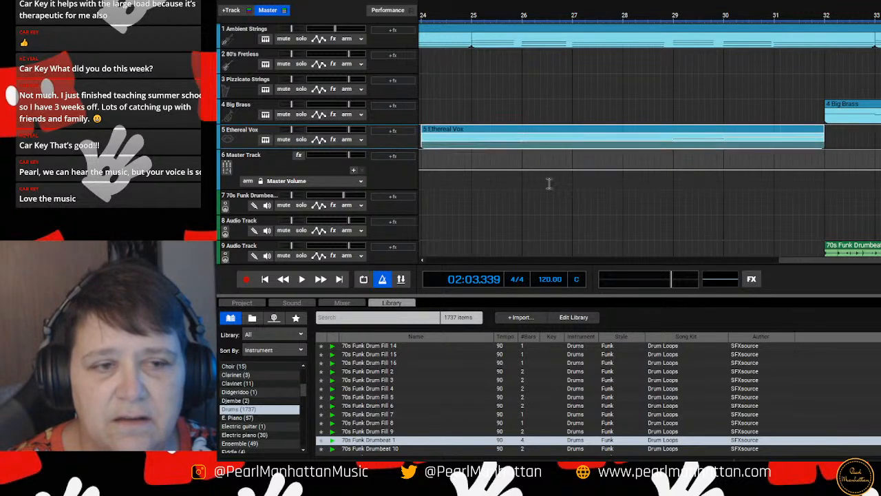
# - Play the song from the start, move the Pizzicato Strings clip to measure 17 and loop 80's Fretless out to measure 25
pyautogui.moveTo(793, 262); pyautogui.dragTo(362, 257)
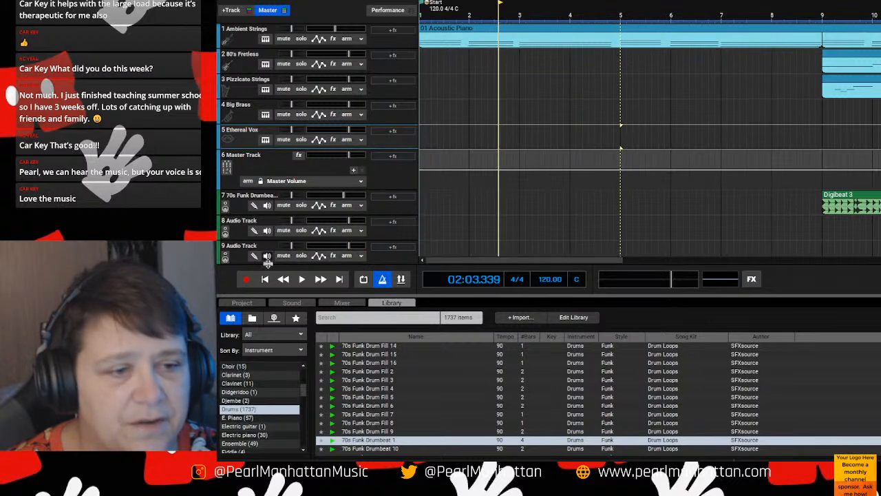
pyautogui.click(264, 279)
pyautogui.click(302, 280)
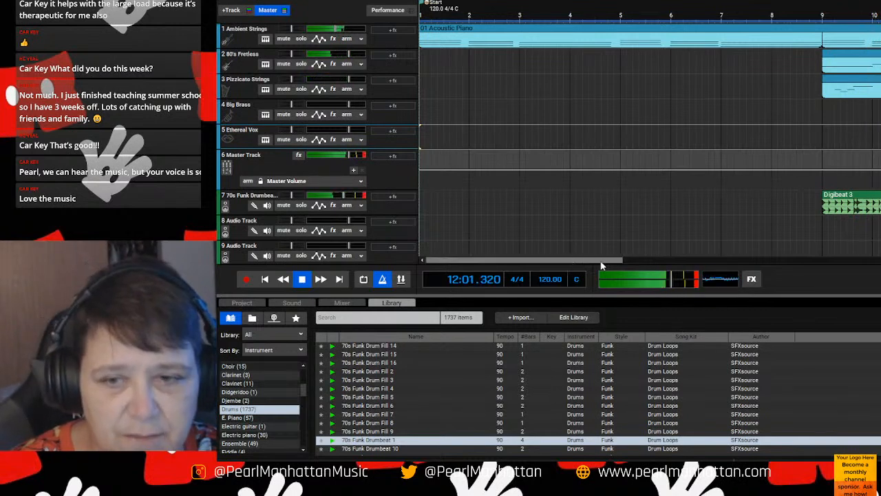
pyautogui.moveTo(584, 260); pyautogui.dragTo(684, 263)
pyautogui.moveTo(713, 83); pyautogui.dragTo(880, 81)
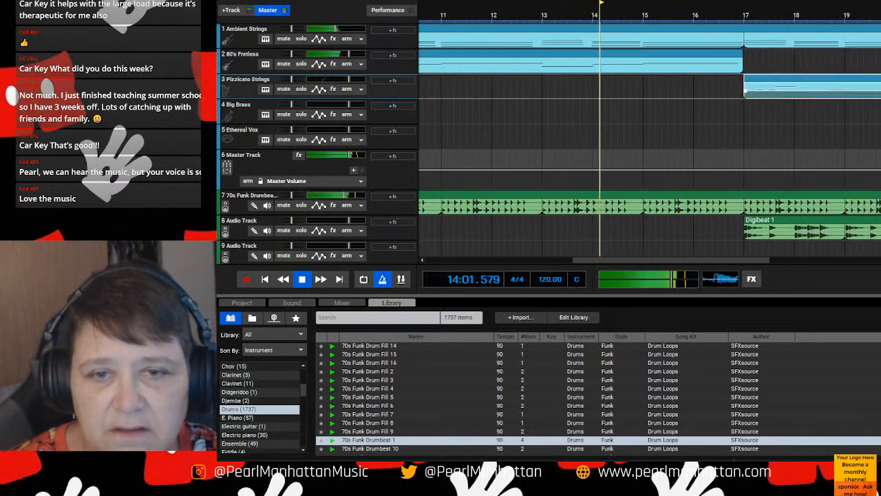
pyautogui.moveTo(743, 53); pyautogui.dragTo(647, 40)
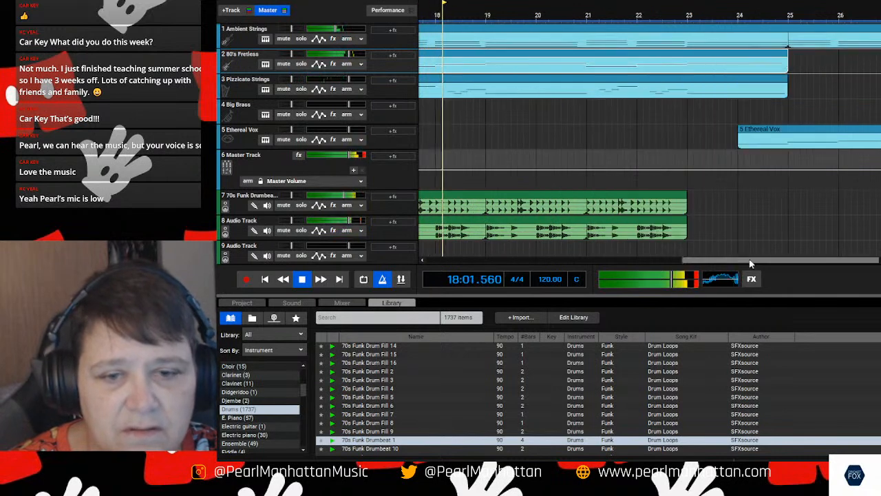
# - Move the Ethereal Vox clip to measure 25 and extend the Digibeat 3 and Digibeat 1 clips to end there
pyautogui.moveTo(750, 260); pyautogui.dragTo(800, 276)
pyautogui.moveTo(789, 132); pyautogui.dragTo(838, 132)
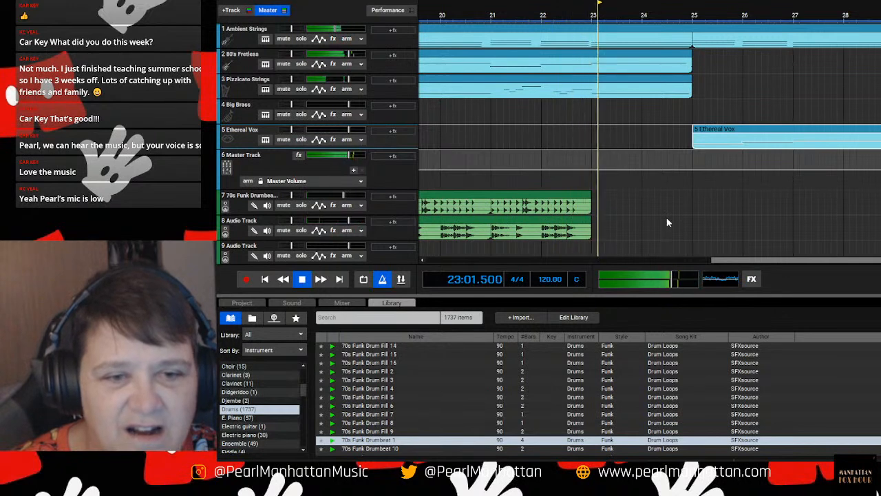
pyautogui.moveTo(594, 199); pyautogui.dragTo(685, 201)
pyautogui.moveTo(591, 224); pyautogui.dragTo(694, 221)
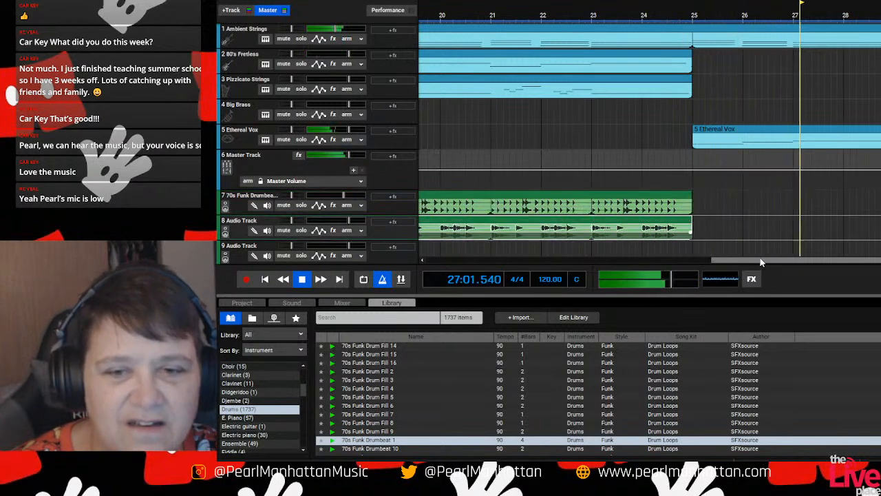
# - Move the Big Brass clip and the 70s Funk Drumbeat 1 clip to start at measure 33
pyautogui.moveTo(761, 261); pyautogui.dragTo(880, 265)
pyautogui.click(788, 108)
pyautogui.moveTo(788, 109); pyautogui.dragTo(835, 142)
pyautogui.moveTo(762, 252); pyautogui.dragTo(812, 252)
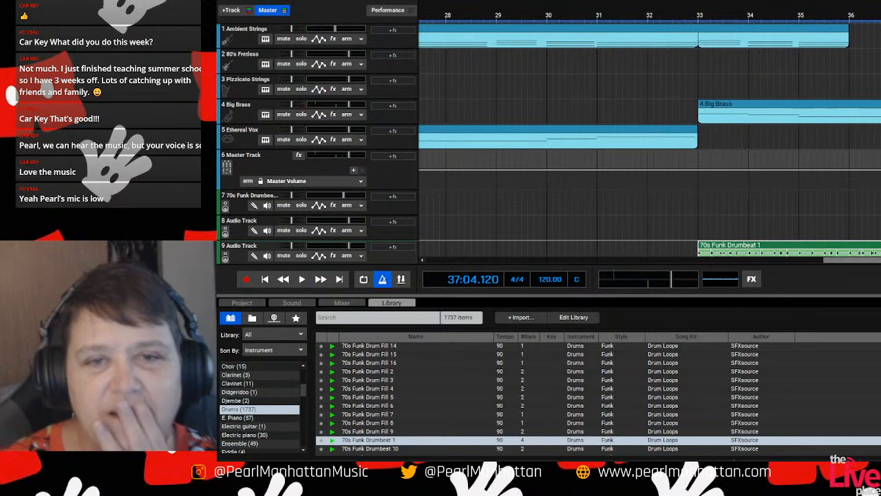
# - Extend the looping Ambient Strings clip from its end at measure 36 to beyond measure 55
pyautogui.moveTo(849, 27); pyautogui.dragTo(880, 29)
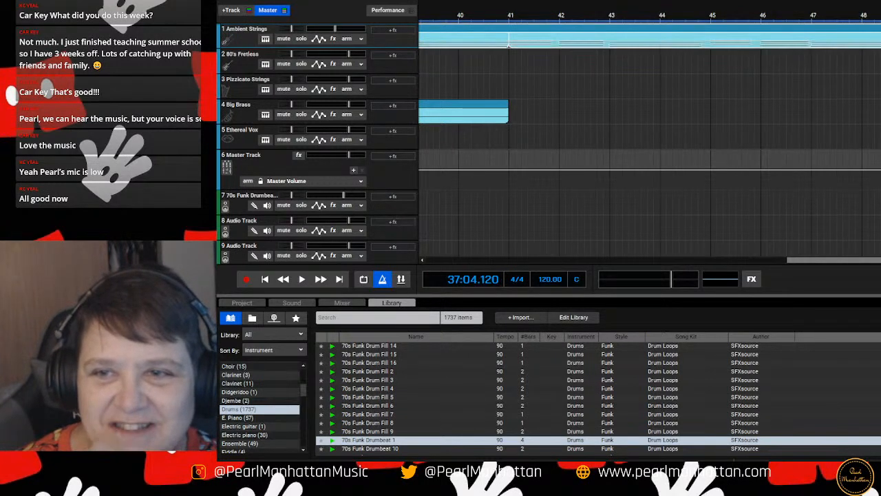
pyautogui.hscroll(3, 650, 145)
pyautogui.hscroll(1, 650, 145)
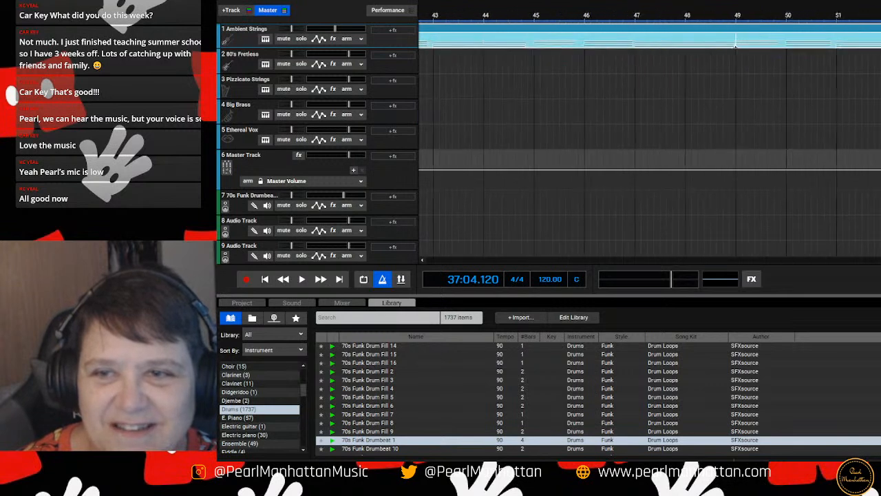
pyautogui.hscroll(2, 650, 144)
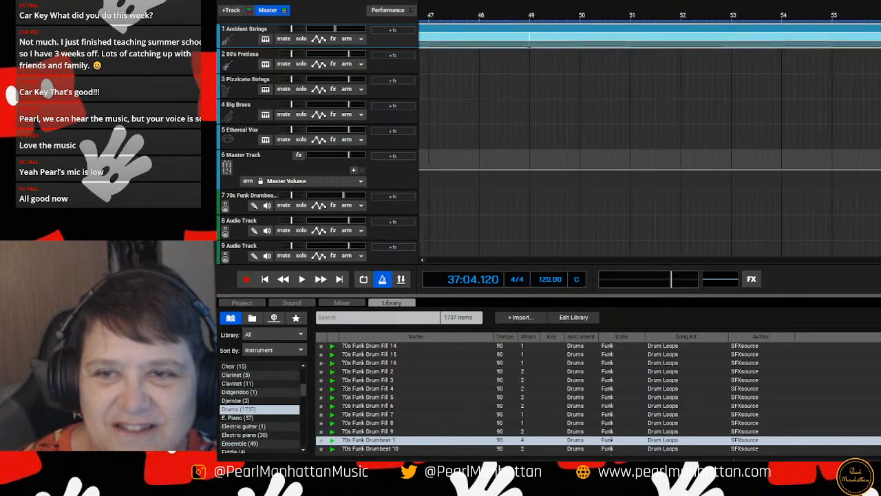
# - Loop the 80's Fretless clip out to a length of 48 measures and set its loop end to 9:1:0
pyautogui.moveTo(880, 259); pyautogui.dragTo(659, 243)
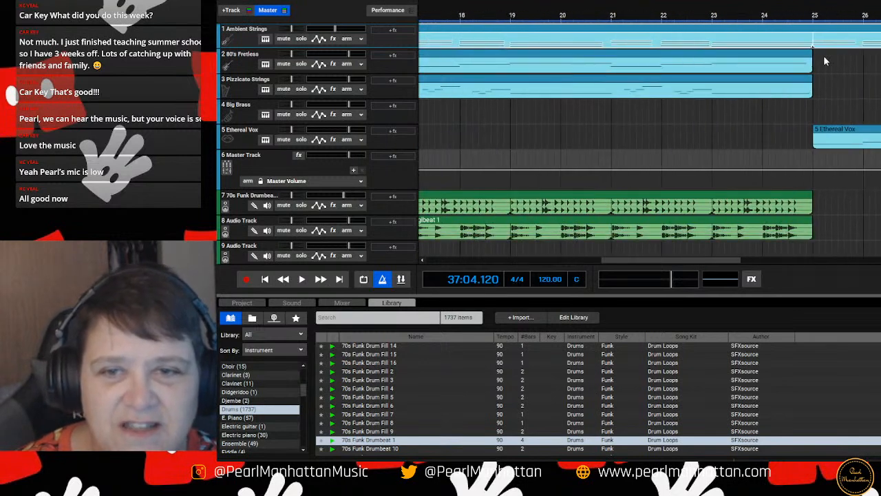
pyautogui.moveTo(811, 53); pyautogui.dragTo(880, 56)
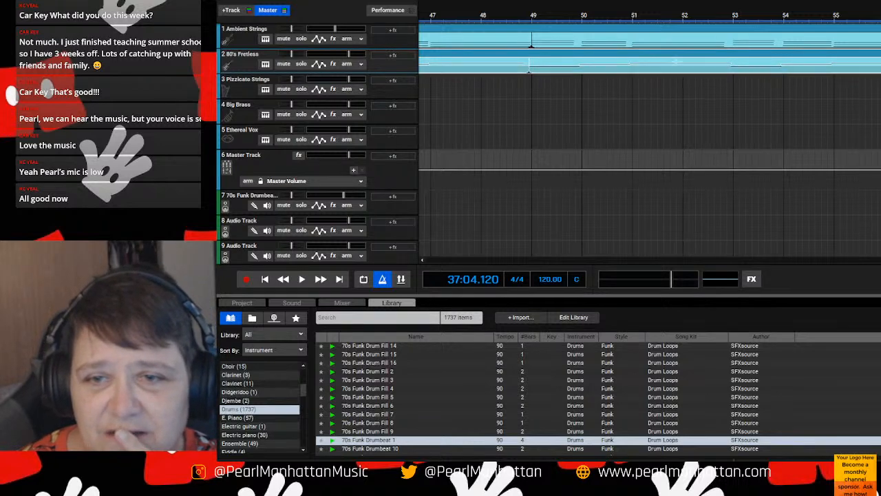
pyautogui.doubleClick(880, 64)
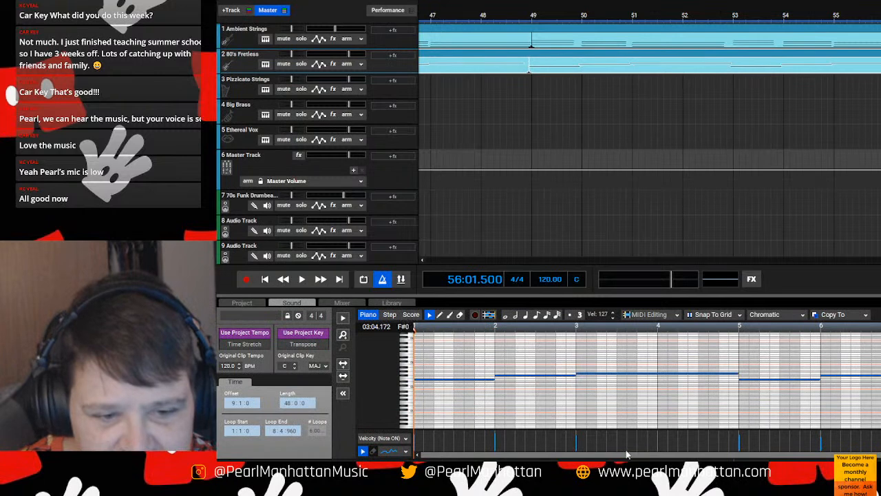
pyautogui.moveTo(591, 455); pyautogui.dragTo(682, 459)
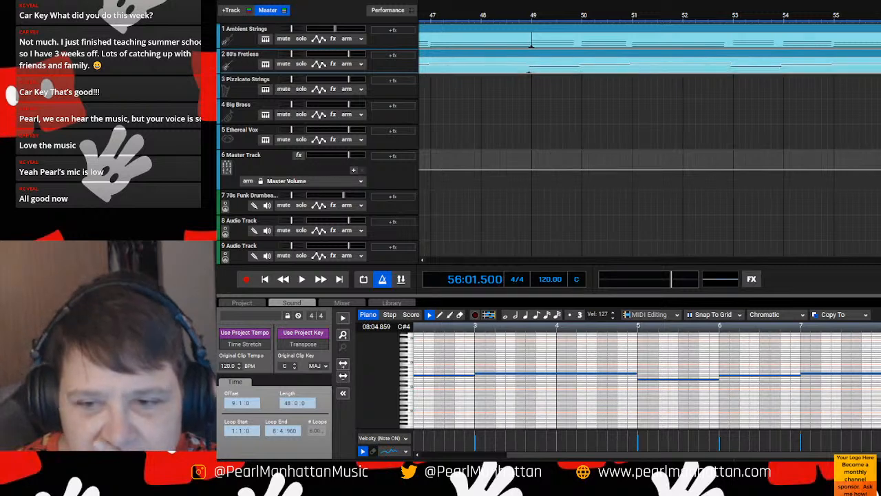
pyautogui.click(878, 54)
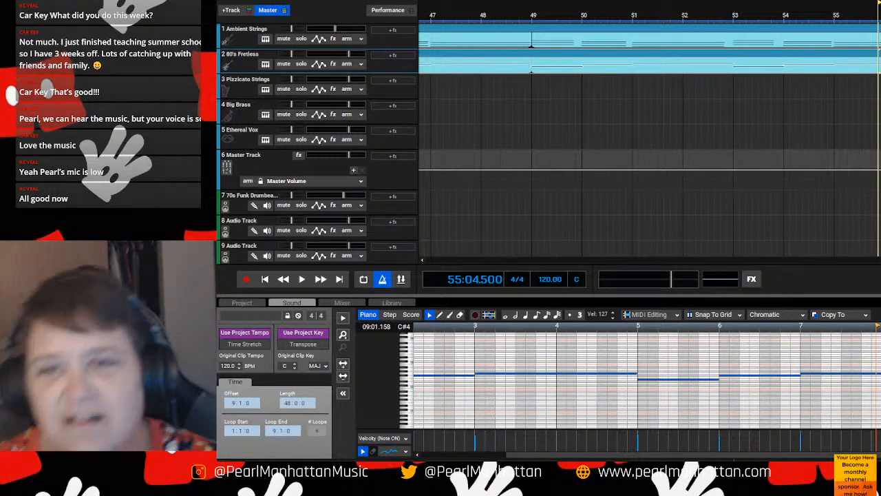
# - Split the 80's Fretless clip at measure 33 and trim its first part to end at measure 25
pyautogui.moveTo(880, 260); pyautogui.dragTo(607, 244)
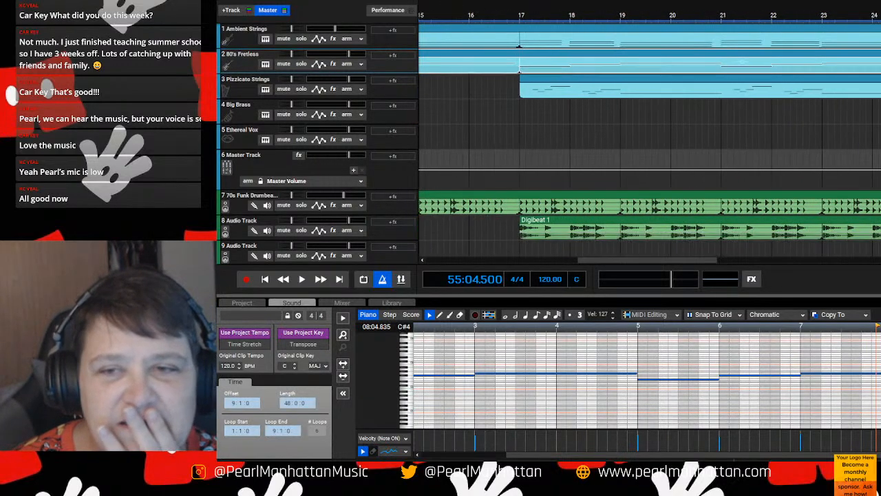
pyautogui.click(647, 90)
pyautogui.moveTo(647, 259); pyautogui.dragTo(691, 259)
pyautogui.moveTo(880, 62); pyautogui.dragTo(506, 46)
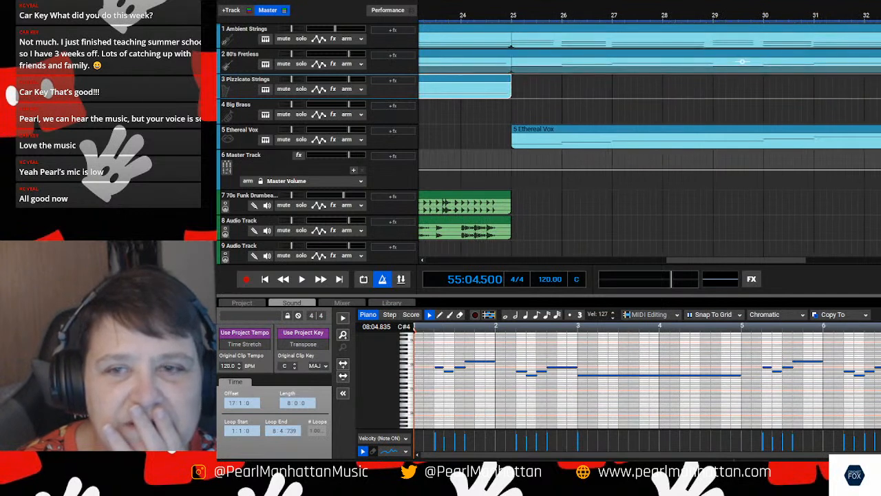
pyautogui.click(742, 62)
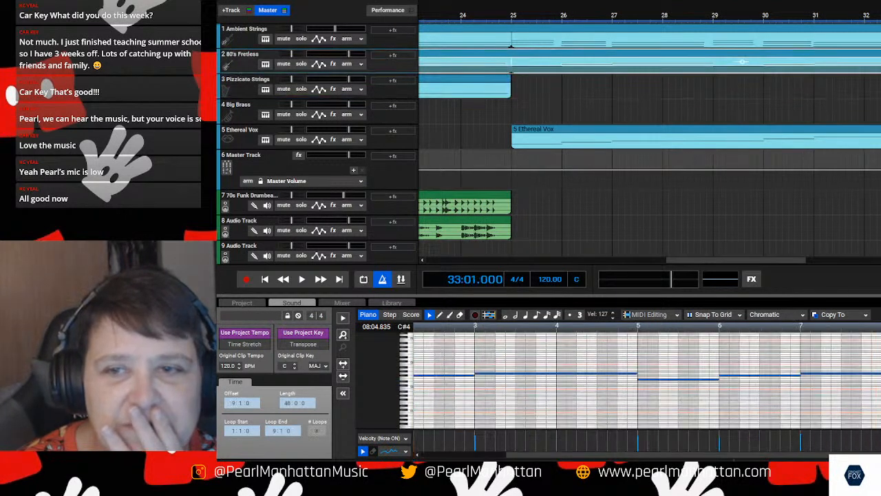
pyautogui.moveTo(792, 83)
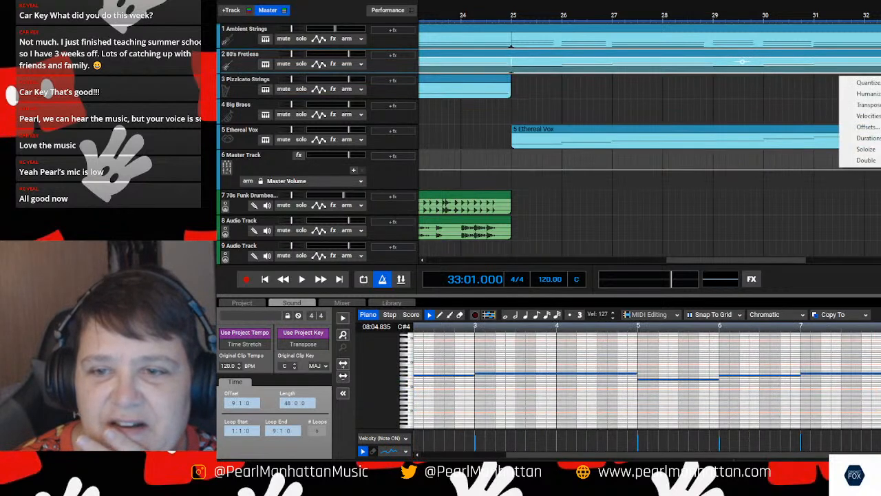
pyautogui.click(778, 116)
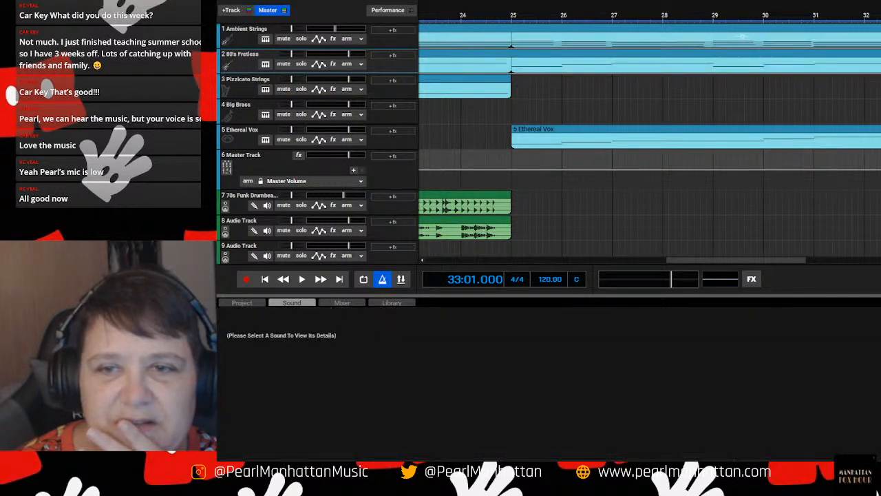
pyautogui.click(665, 61)
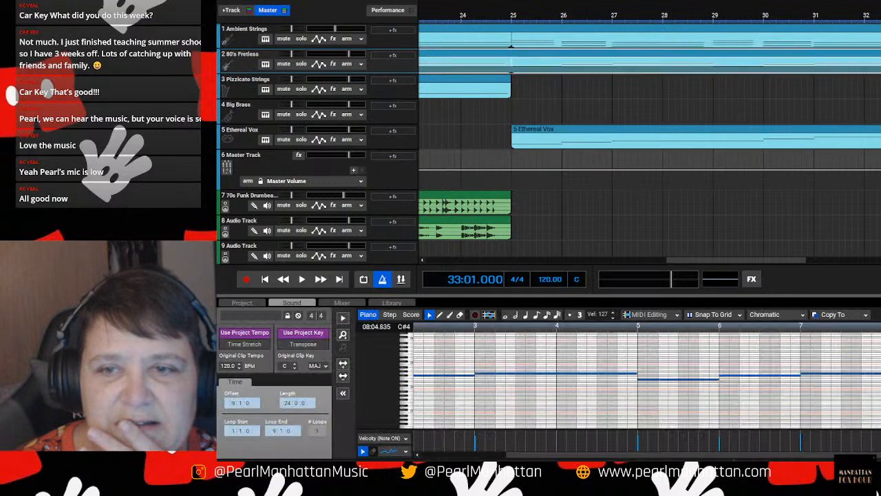
pyautogui.moveTo(880, 39); pyautogui.dragTo(514, 49)
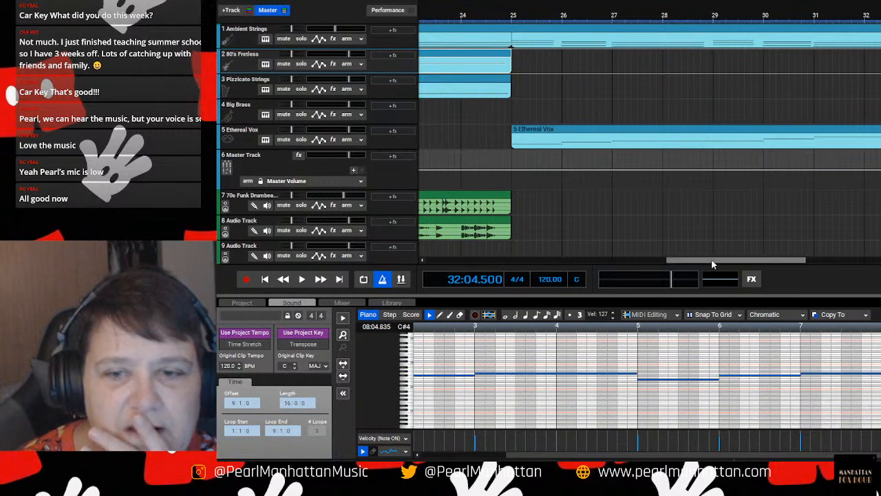
# - Preview the 70s Funk Drum Fill 14 loop from the library's drum sounds
pyautogui.hscroll(5, 713, 264)
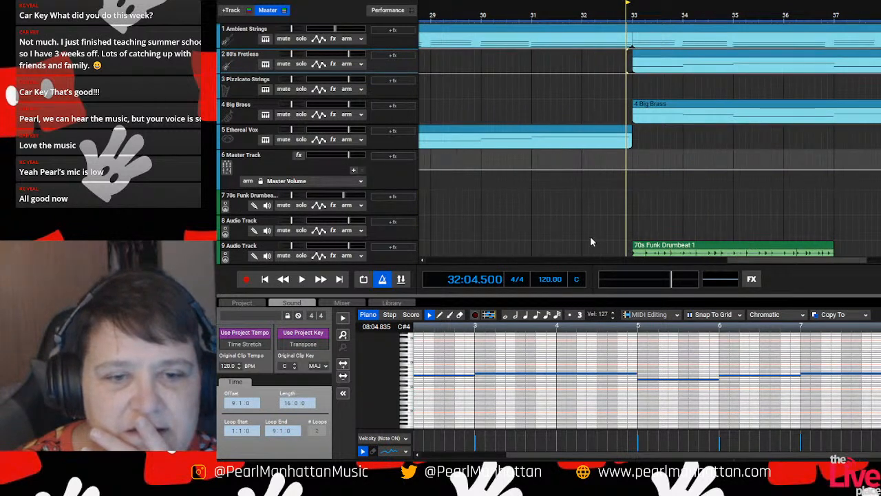
pyautogui.click(388, 303)
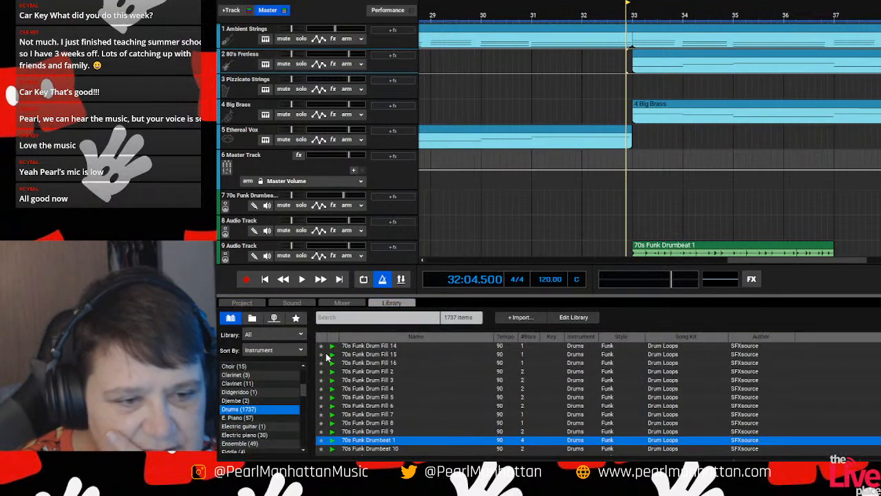
pyautogui.click(332, 346)
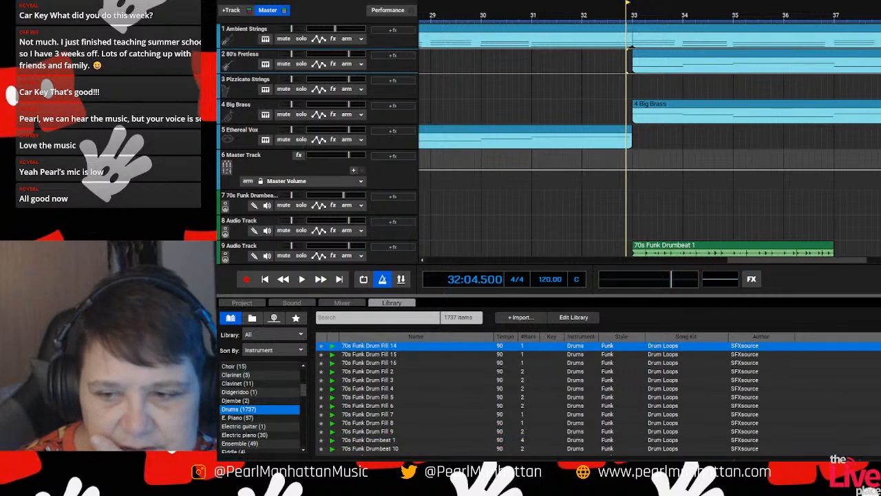
# - Preview the 70s Funk Drum Fill 1, 10, 11 and 12 loops from the library's drum sounds
pyautogui.scroll(1, 592, 396)
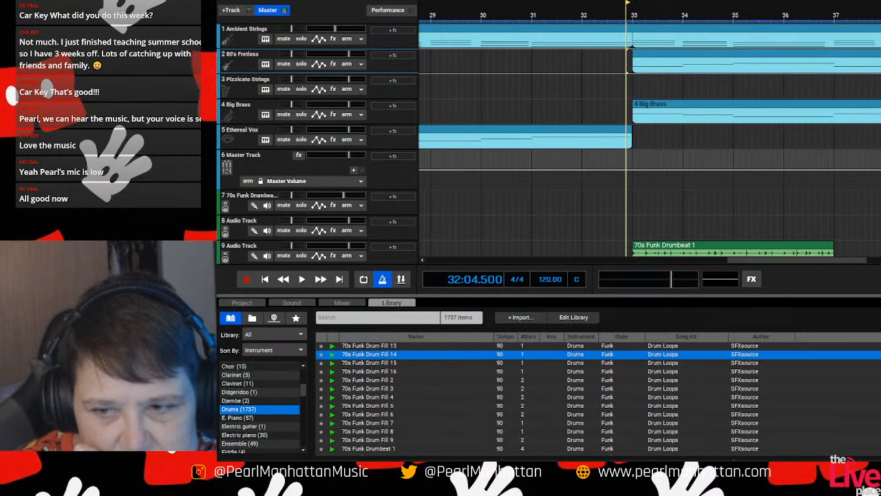
pyautogui.scroll(5, 592, 397)
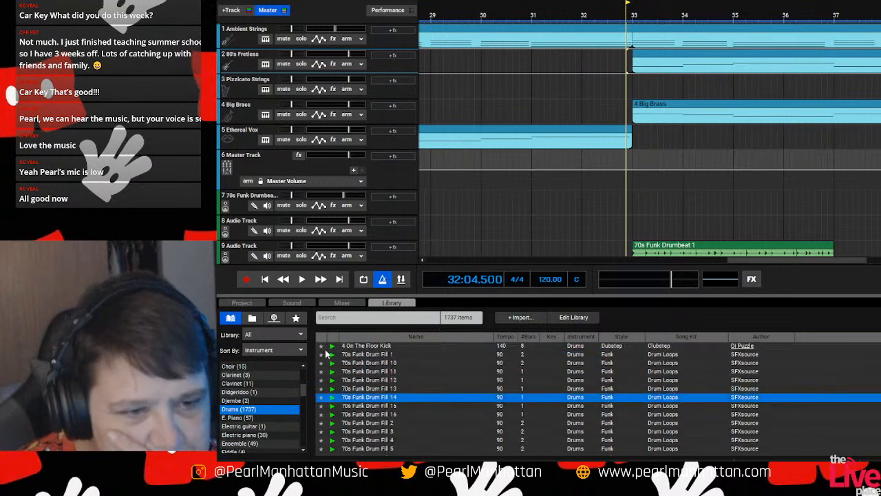
pyautogui.click(335, 355)
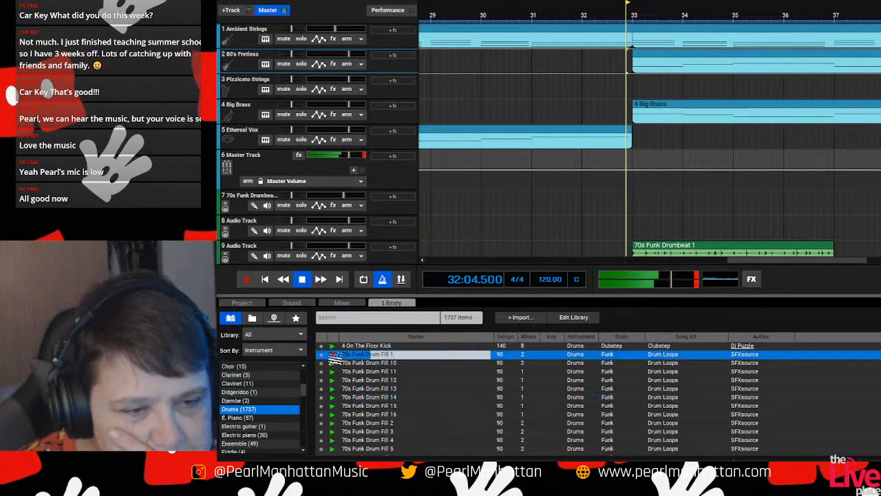
pyautogui.click(335, 355)
pyautogui.click(333, 363)
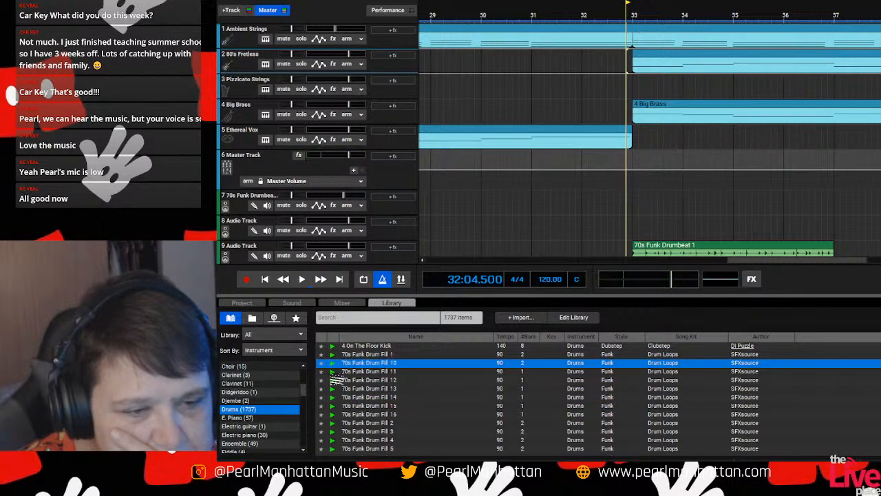
pyautogui.click(334, 372)
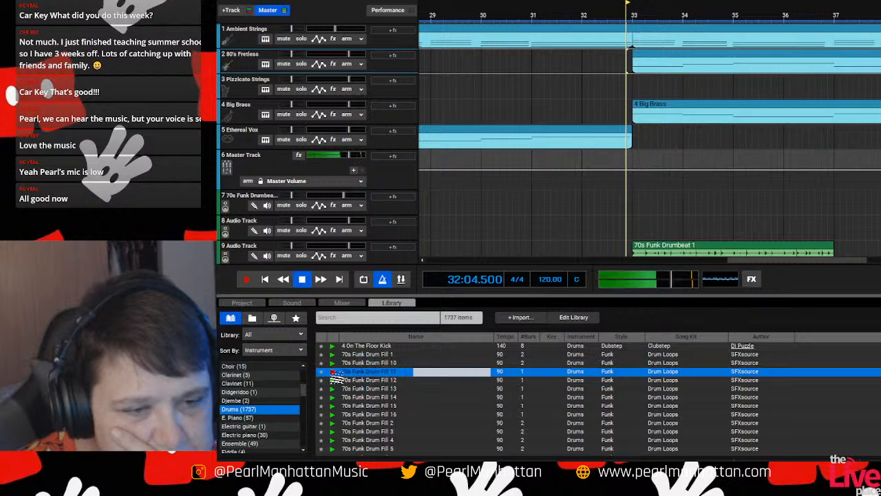
pyautogui.click(334, 372)
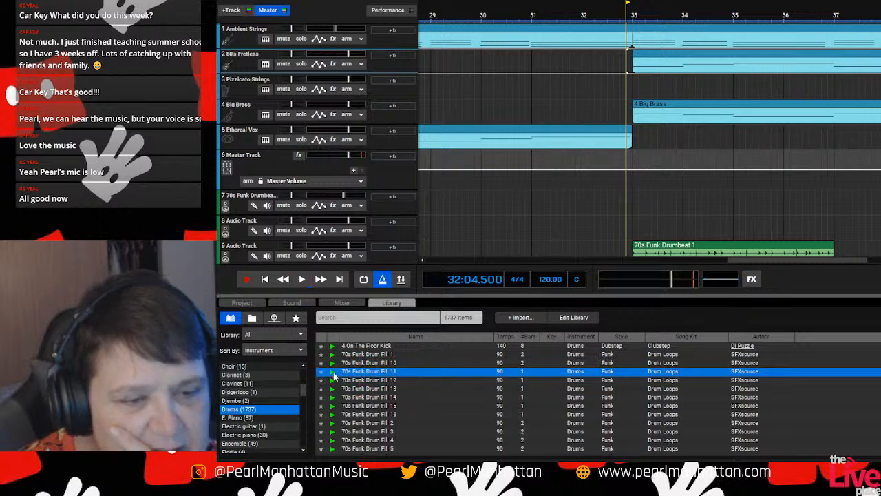
pyautogui.click(333, 380)
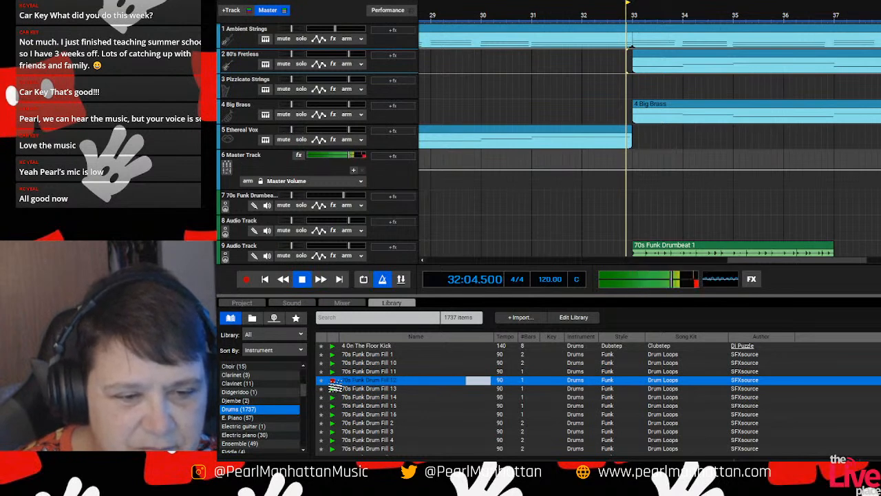
pyautogui.click(333, 380)
# - Audition 70s Funk Drum Fill 13 and place it at measure 32, directly before the 70s Funk Drumbeat 1 clip
pyautogui.click(333, 389)
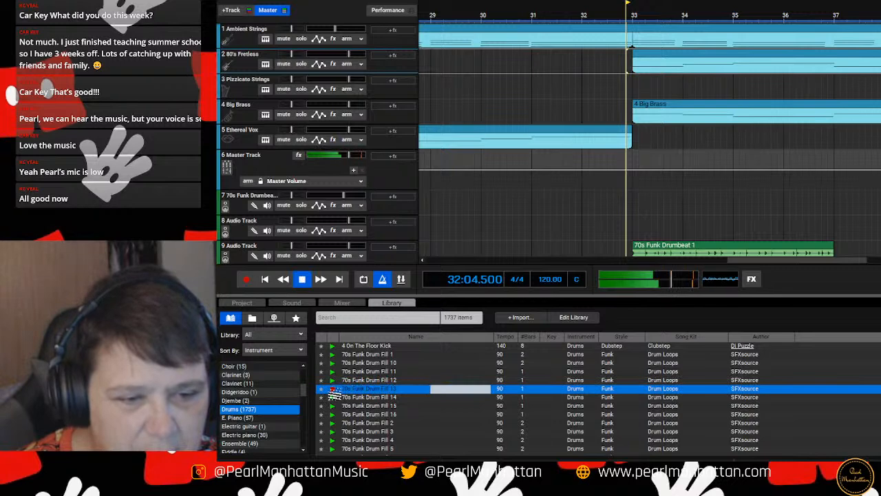
pyautogui.moveTo(365, 393); pyautogui.dragTo(604, 237)
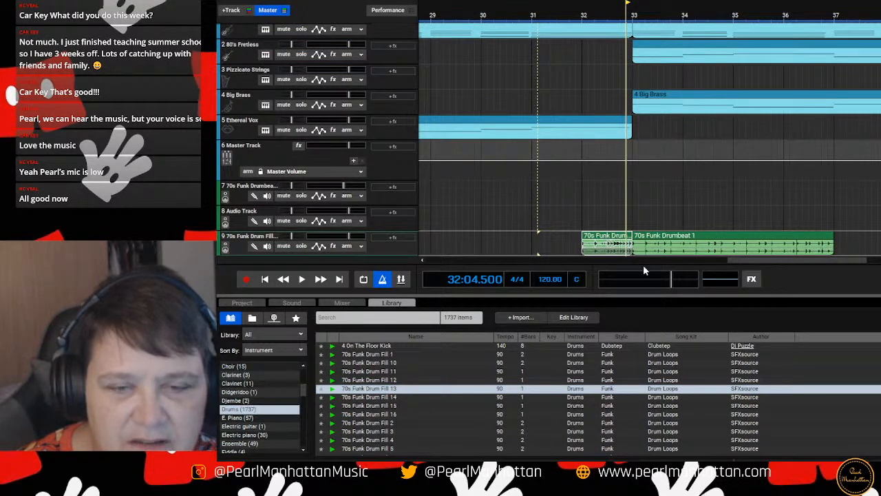
# - Loop the 70s Funk Drumbeat 1 clip and the Big Brass clip out to measure 57
pyautogui.moveTo(833, 238); pyautogui.dragTo(840, 261)
pyautogui.moveTo(598, 95); pyautogui.dragTo(880, 96)
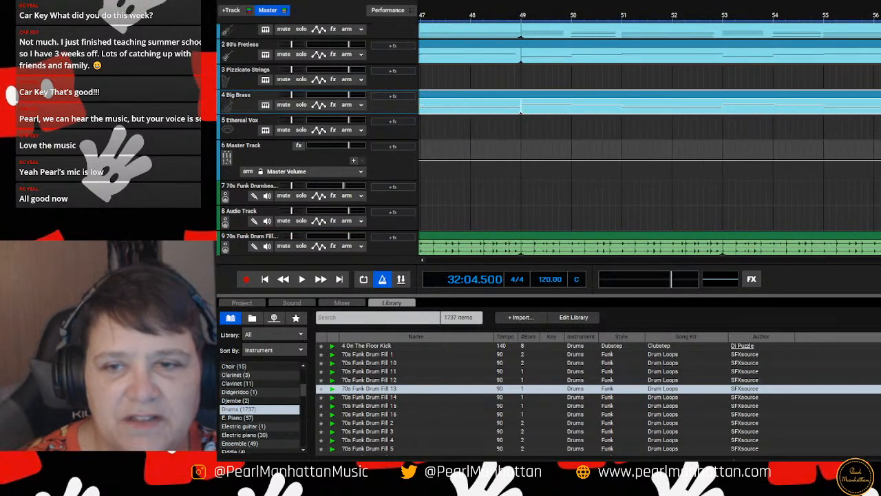
pyautogui.moveTo(880, 96); pyautogui.dragTo(880, 96)
# - Copy the Digibeat 3 clip ending at measure 25, paste it at measure 33 on the same track and loop it out to measure 57
pyautogui.moveTo(776, 260); pyautogui.dragTo(656, 267)
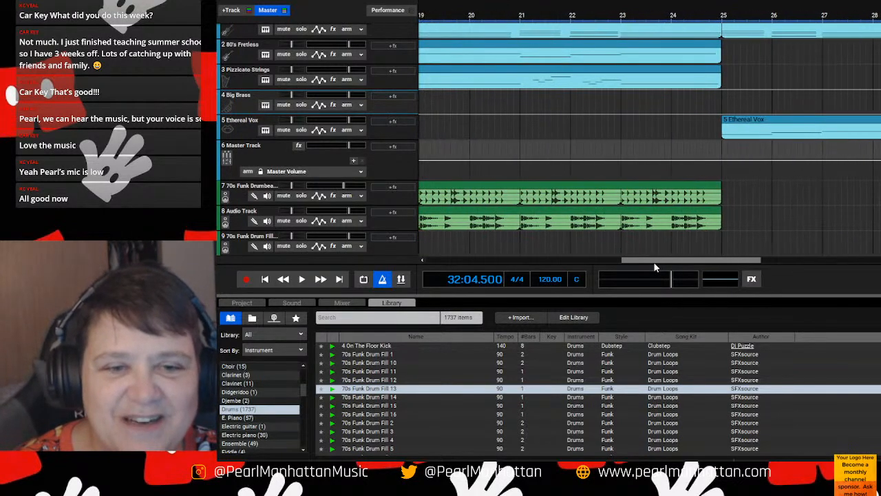
pyautogui.click(651, 191)
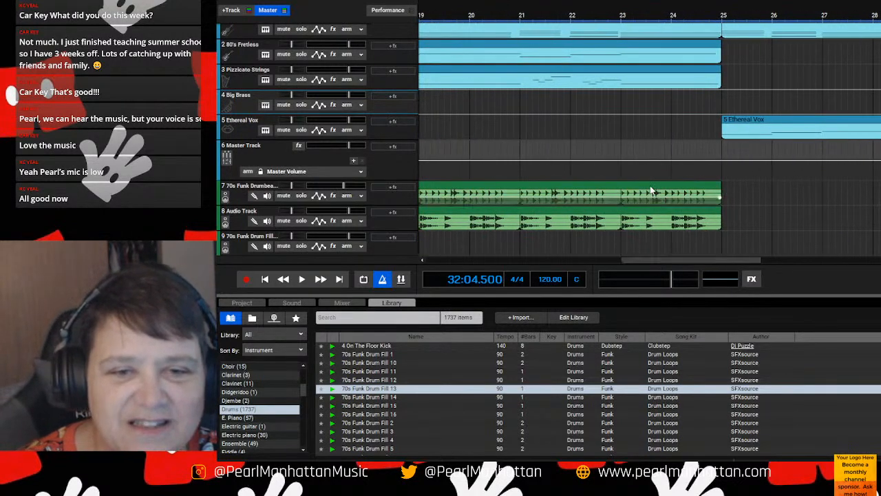
pyautogui.rightClick(651, 190)
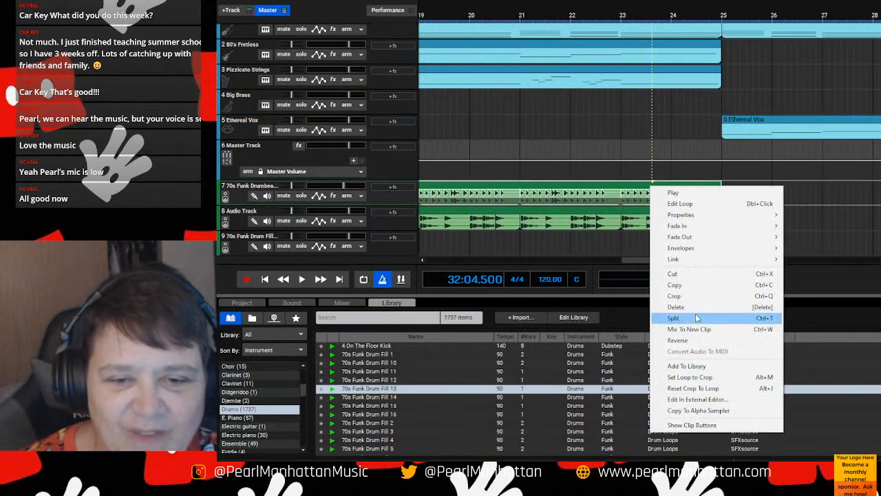
pyautogui.click(699, 286)
pyautogui.moveTo(735, 261); pyautogui.dragTo(809, 266)
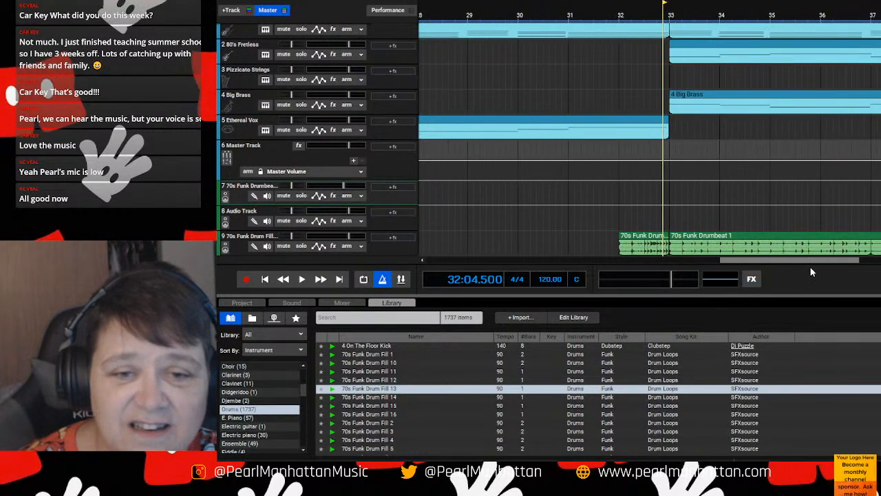
pyautogui.click(670, 191)
pyautogui.rightClick(671, 191)
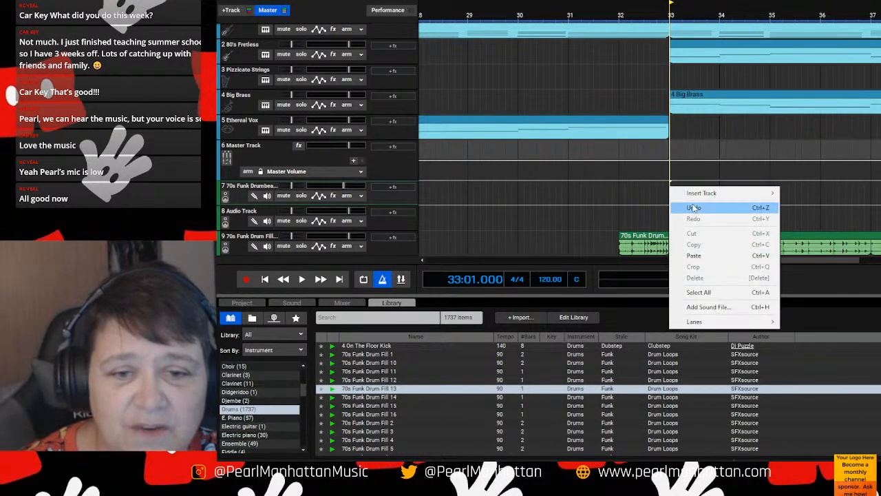
pyautogui.click(706, 254)
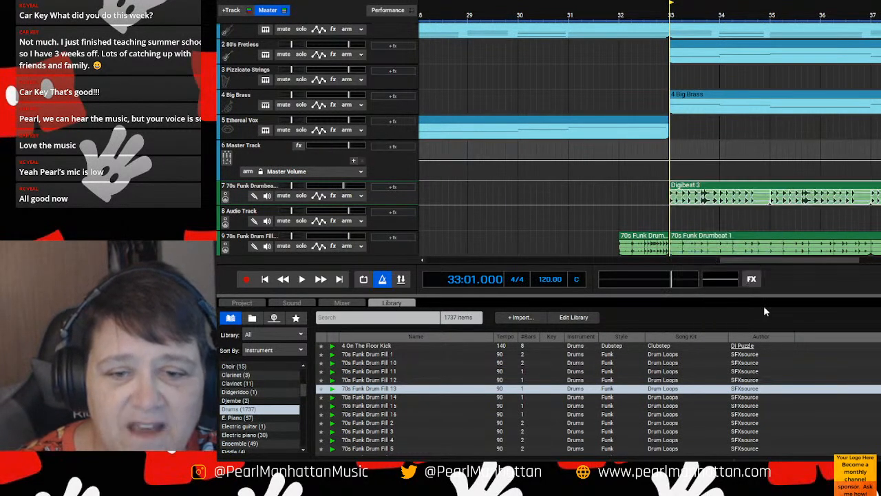
pyautogui.moveTo(848, 261); pyautogui.dragTo(880, 262)
pyautogui.moveTo(880, 197)
pyautogui.mouseDown()
pyautogui.moveTo(639, 196)
pyautogui.moveTo(802, 196)
pyautogui.moveTo(803, 182)
pyautogui.moveTo(880, 185)
pyautogui.mouseUp()
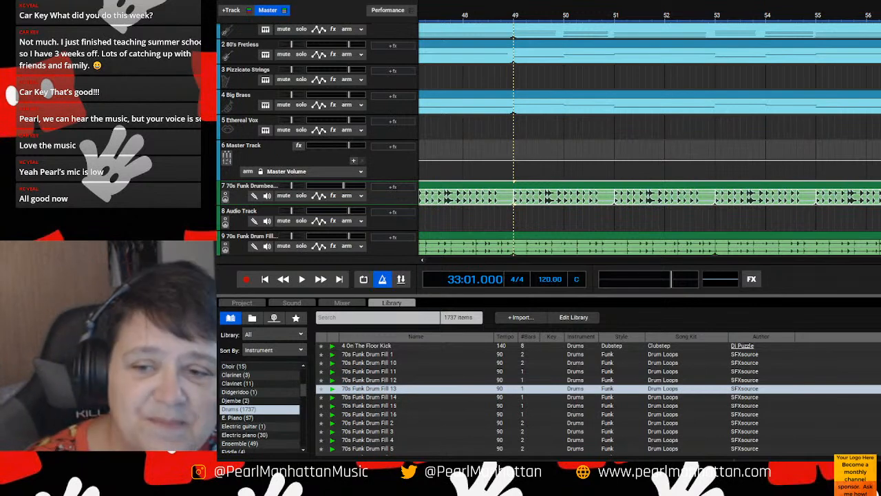
# - Copy the Digibeat 1 clip starting at measure 17, paste it at measure 33 on track 8 and loop it out to measure 57
pyautogui.moveTo(826, 259); pyautogui.dragTo(518, 258)
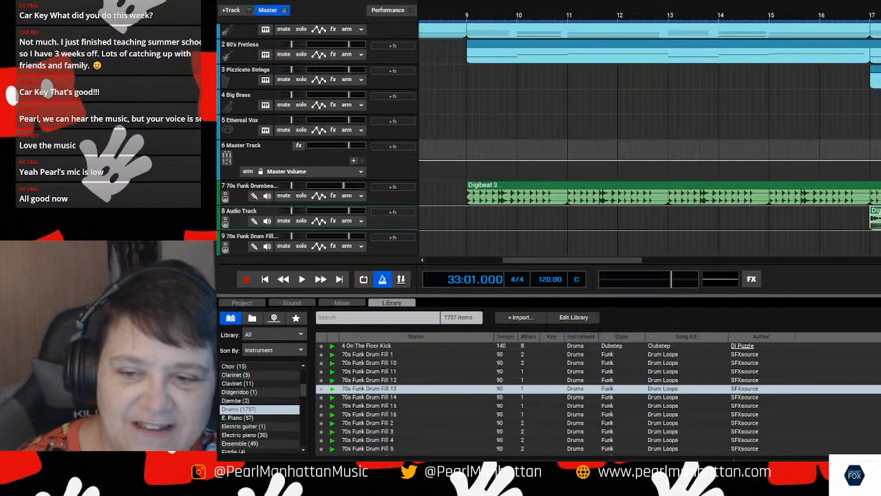
pyautogui.moveTo(627, 260); pyautogui.dragTo(859, 284)
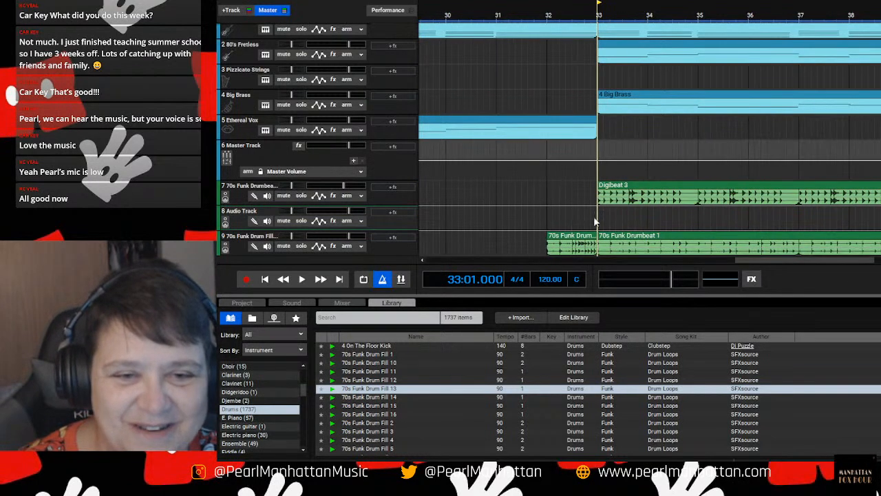
pyautogui.rightClick(599, 223)
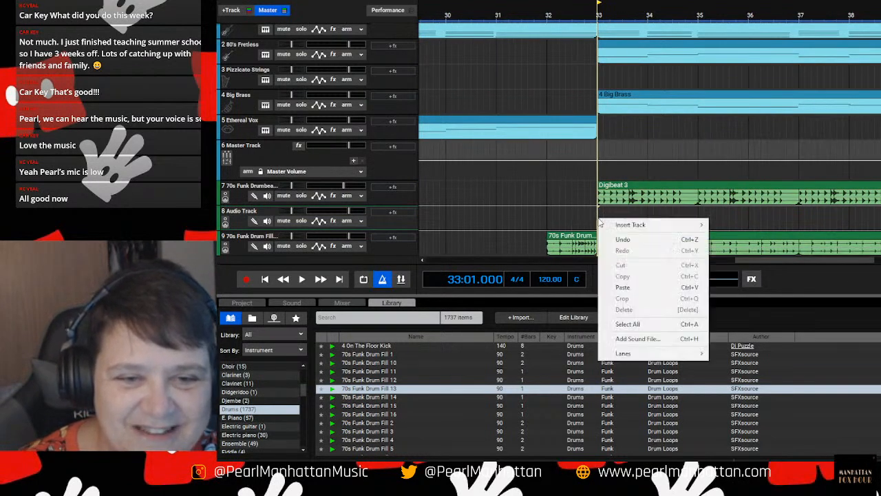
pyautogui.click(634, 289)
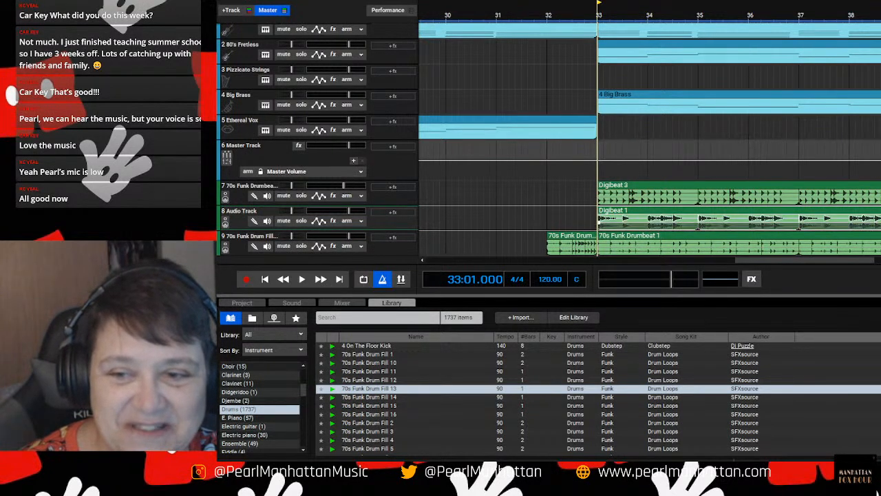
pyautogui.hscroll(9, 650, 137)
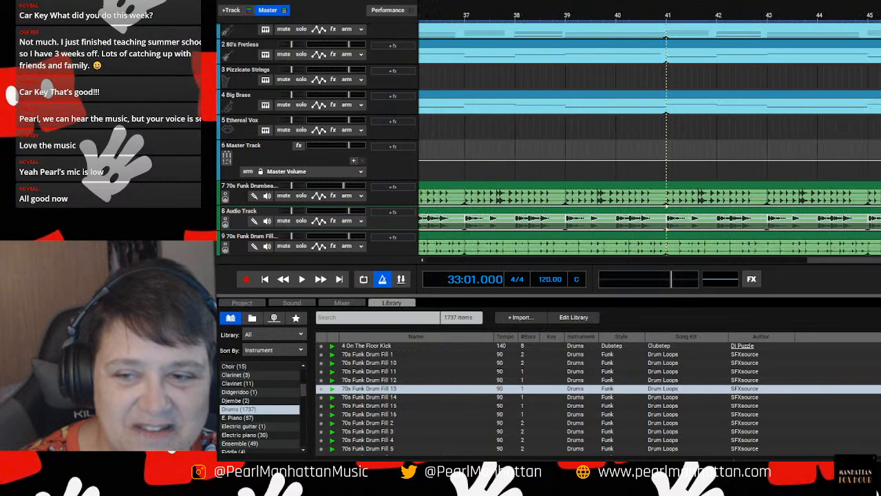
pyautogui.hscroll(9, 650, 133)
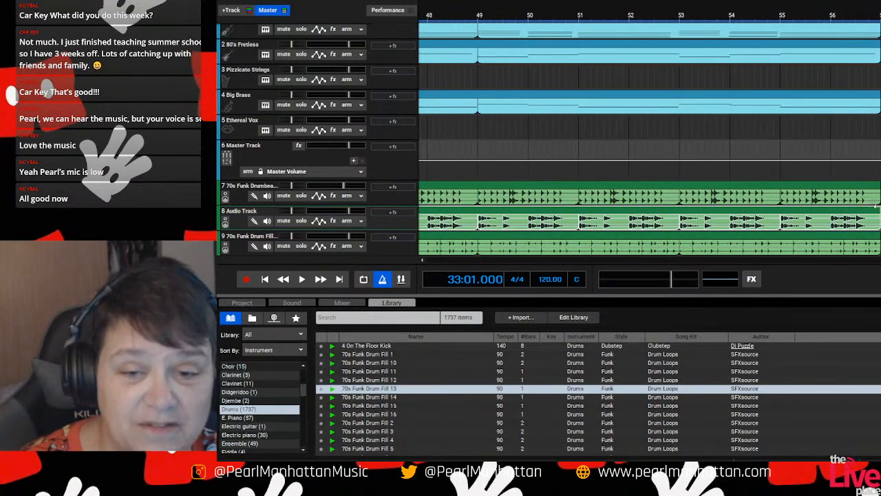
# - Play the arrangement from the start and lower the Digibeat 1 track to about -6.1 dB and the Digibeat 3 track slightly
pyautogui.moveTo(880, 259); pyautogui.dragTo(352, 246)
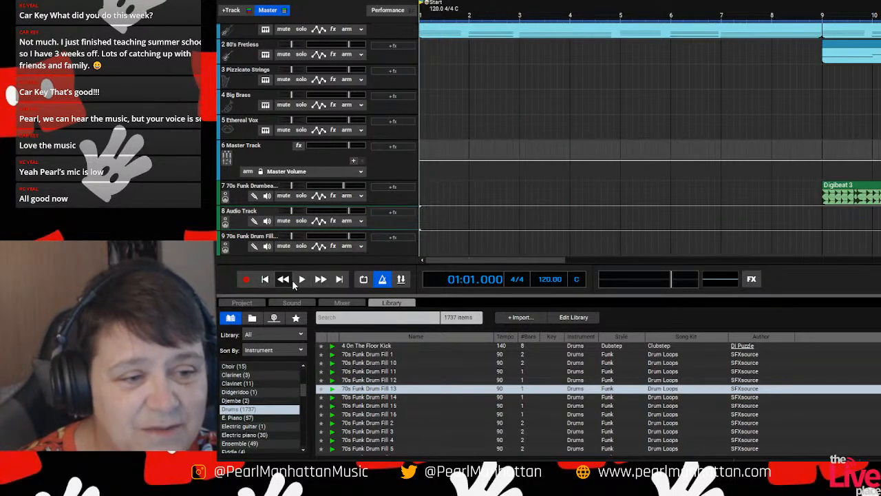
pyautogui.click(301, 279)
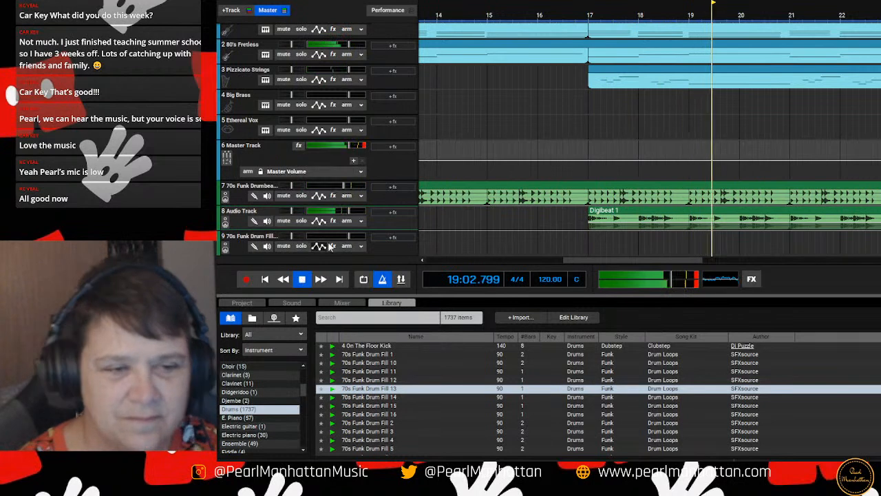
pyautogui.click(344, 304)
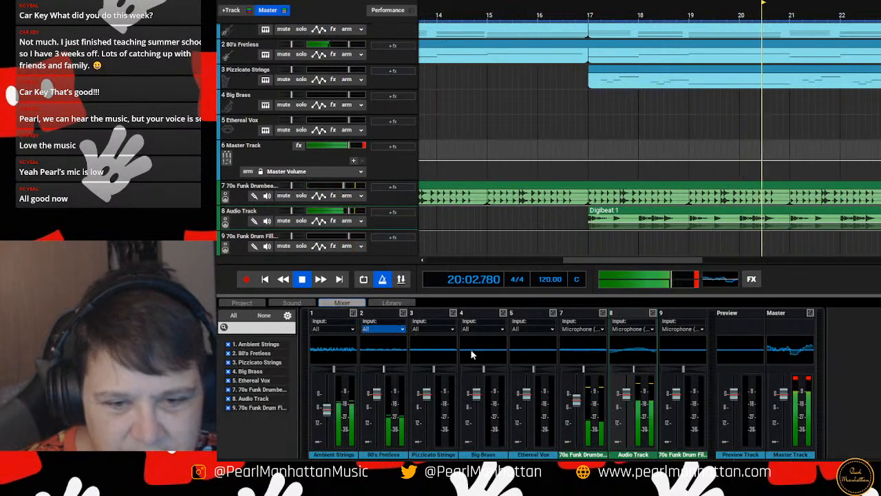
pyautogui.moveTo(627, 394); pyautogui.dragTo(628, 409)
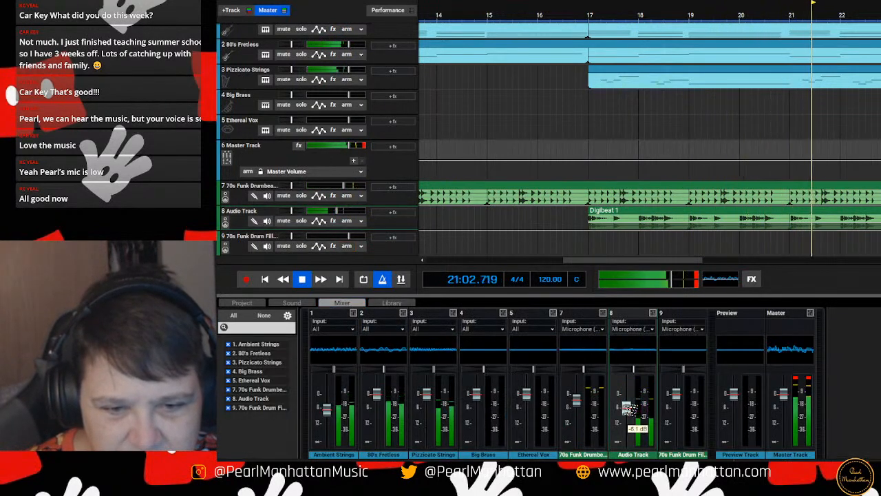
pyautogui.moveTo(577, 400); pyautogui.dragTo(577, 407)
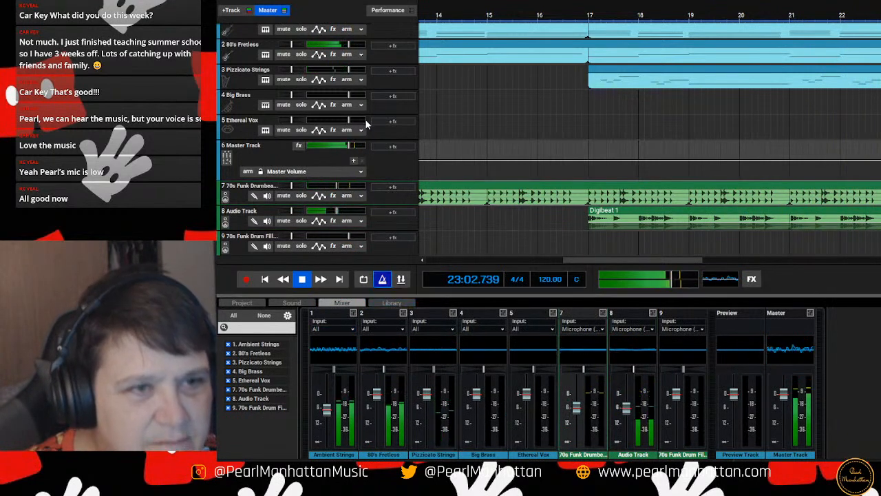
# - Duplicate the Ambient Strings track
pyautogui.rightClick(332, 312)
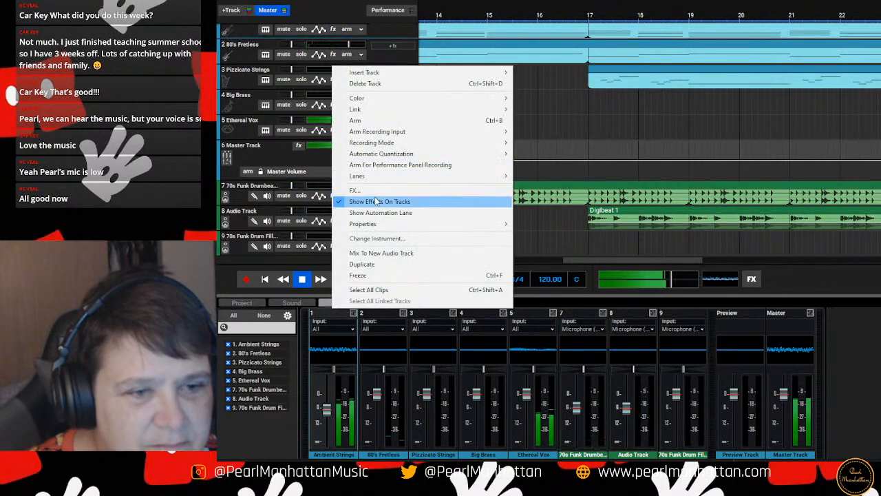
pyautogui.click(703, 370)
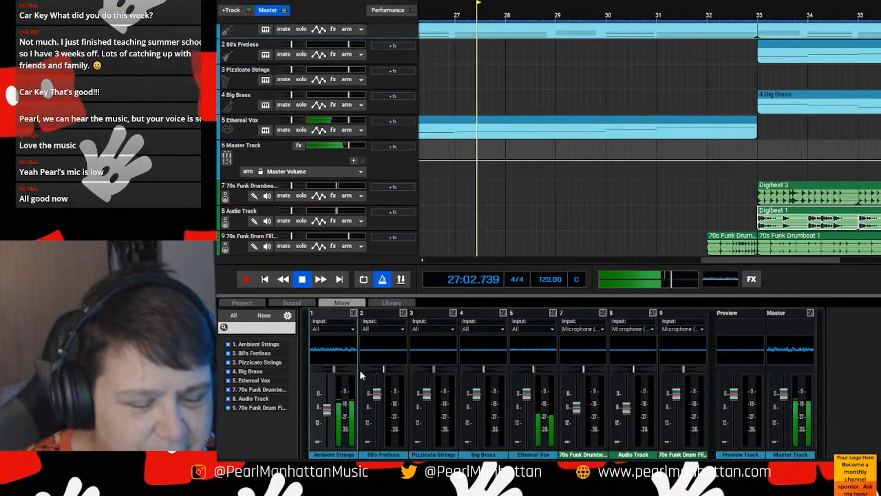
pyautogui.rightClick(332, 311)
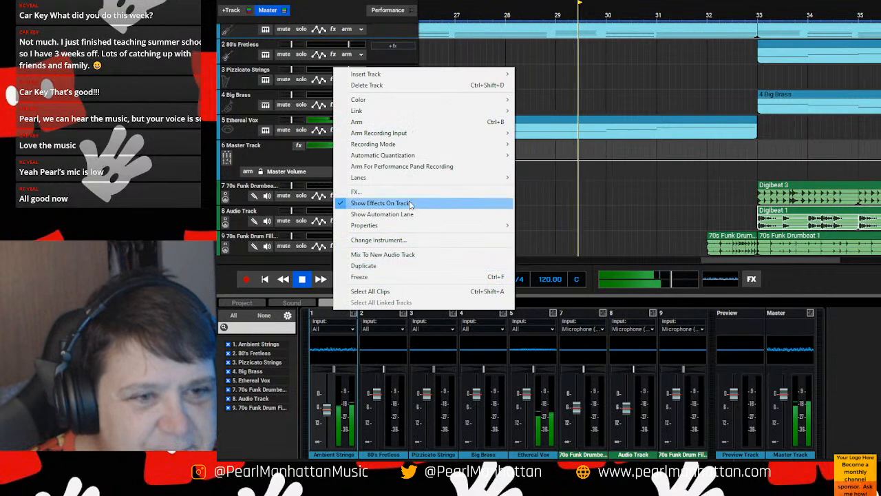
pyautogui.click(389, 267)
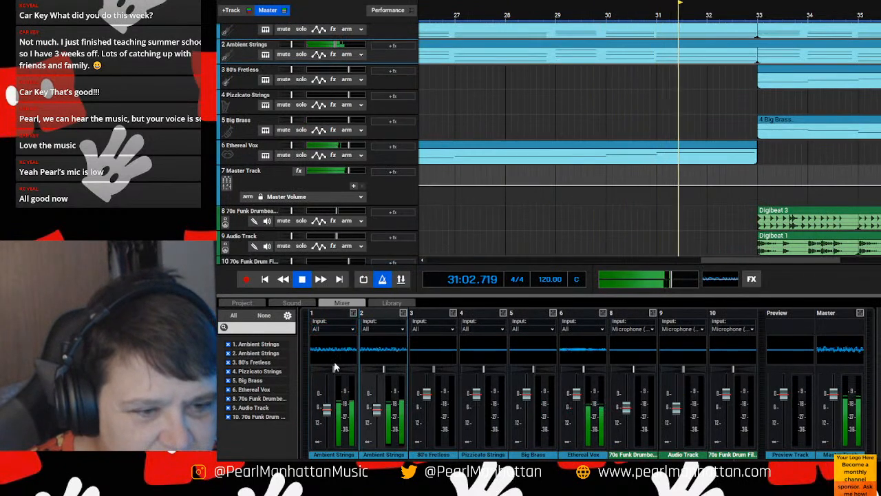
# - Pan the first Ambient Strings track left and its duplicate right, and slightly lower the volume of both
pyautogui.moveTo(334, 369); pyautogui.dragTo(303, 368)
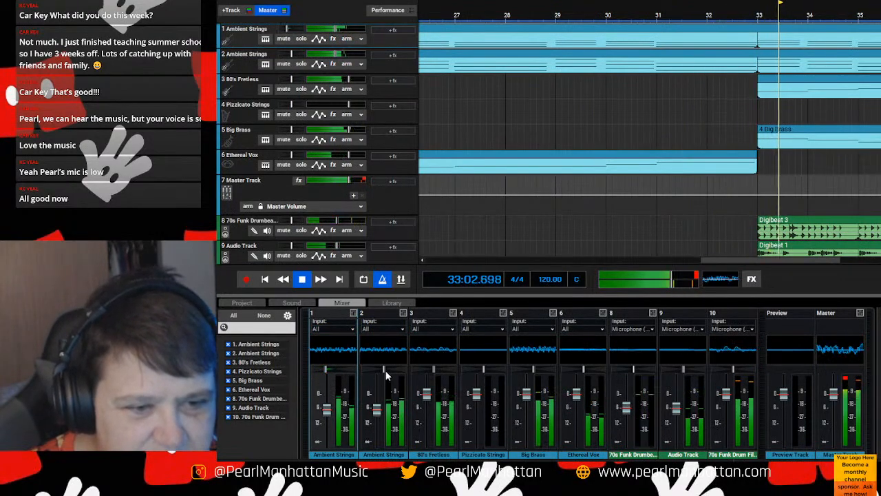
pyautogui.moveTo(385, 369); pyautogui.dragTo(436, 372)
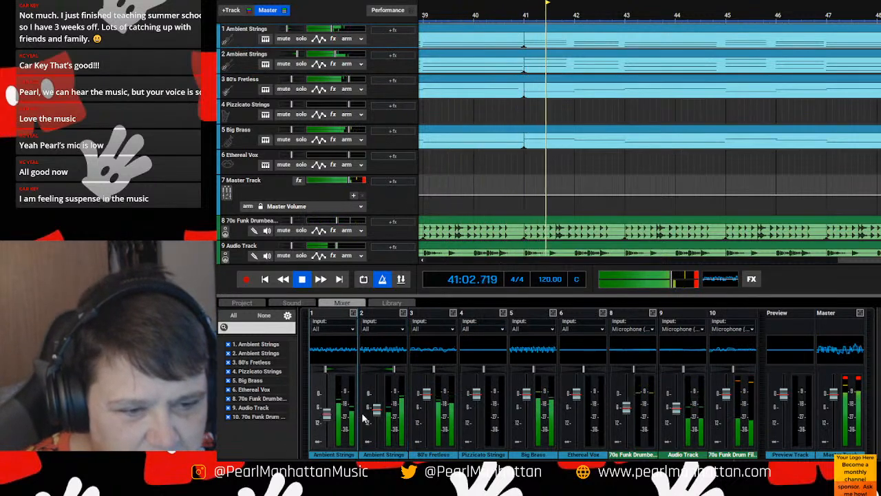
pyautogui.moveTo(378, 410); pyautogui.dragTo(378, 416)
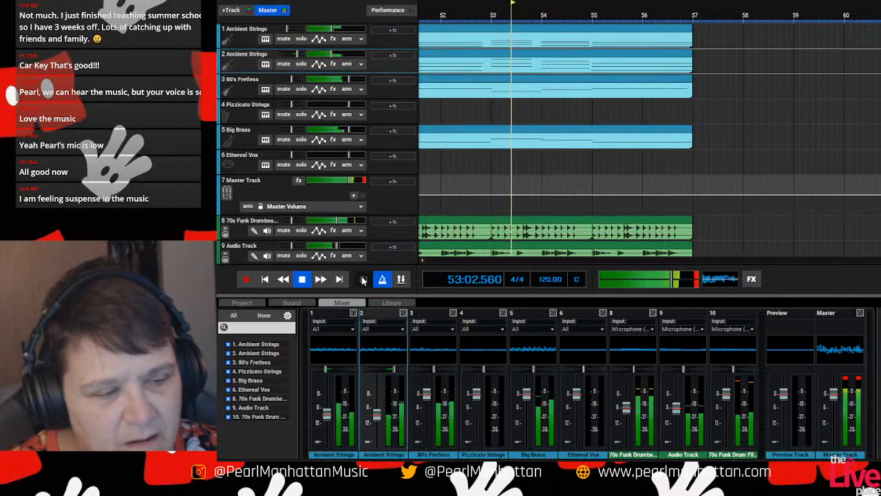
# - Turn on loop playback for the first eight measures
pyautogui.click(363, 279)
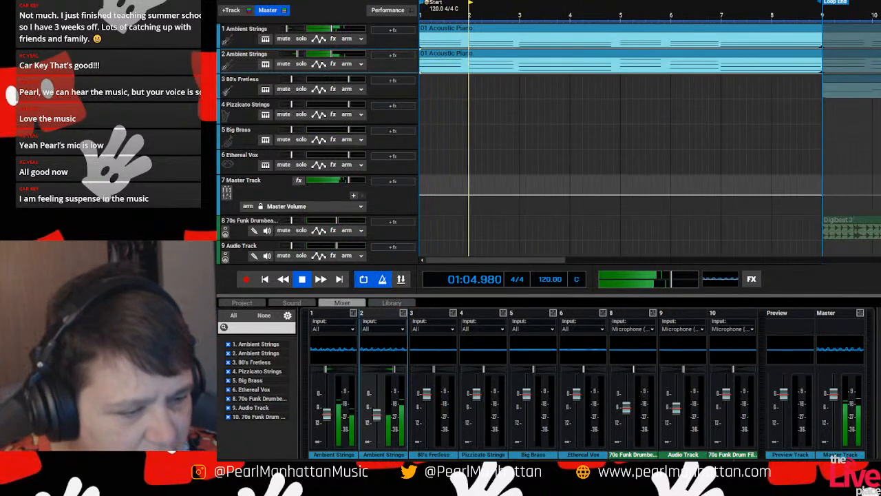